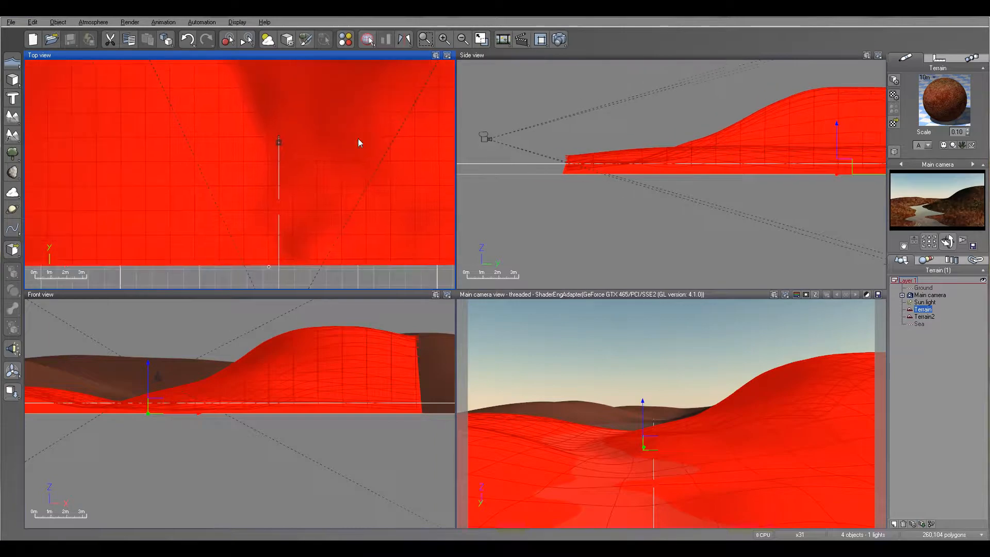
- Add a rock from the Hi-res template Rough Rock (1b) and place it beside the river's right bank, slightly sunk into the ground
click(13, 173)
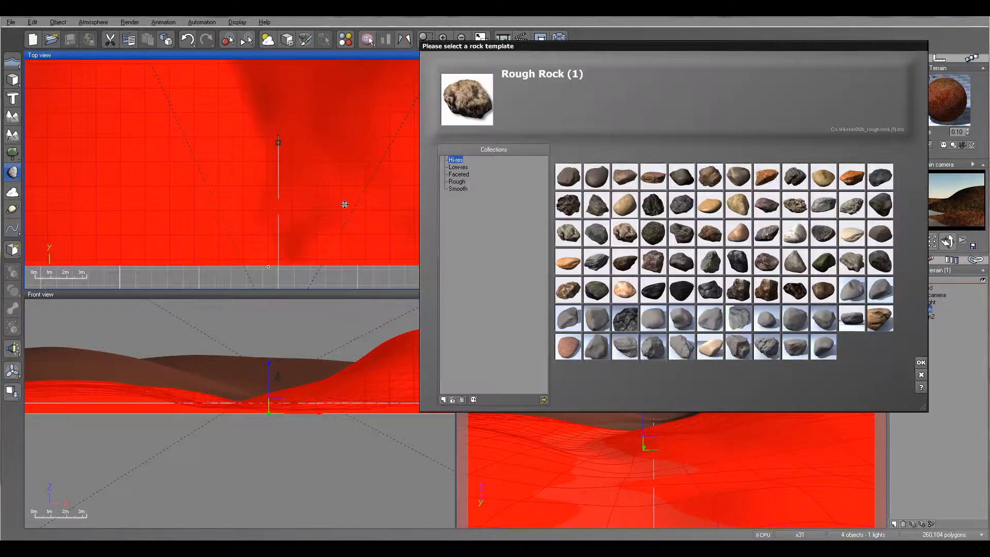
drag(765, 57, 708, 52)
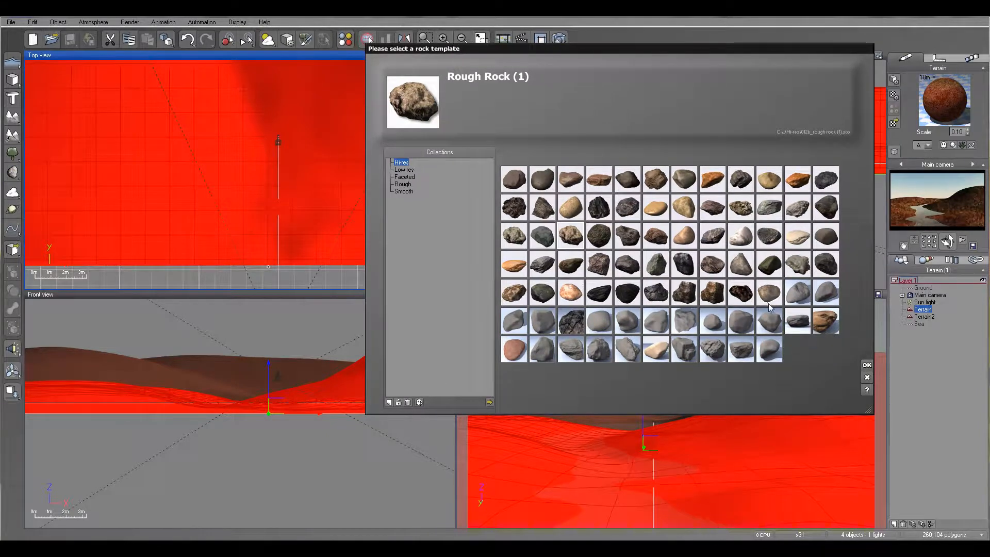
click(515, 236)
click(739, 206)
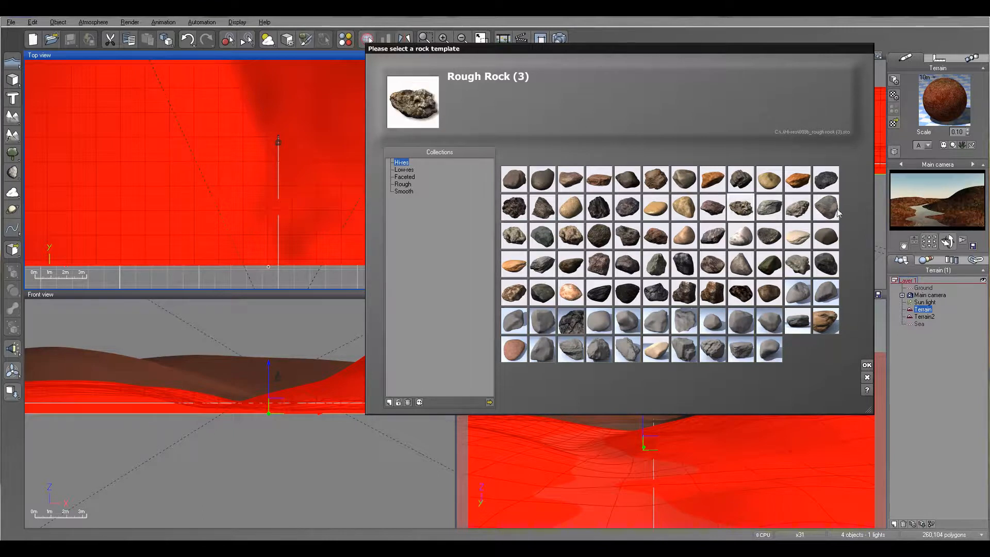
click(768, 264)
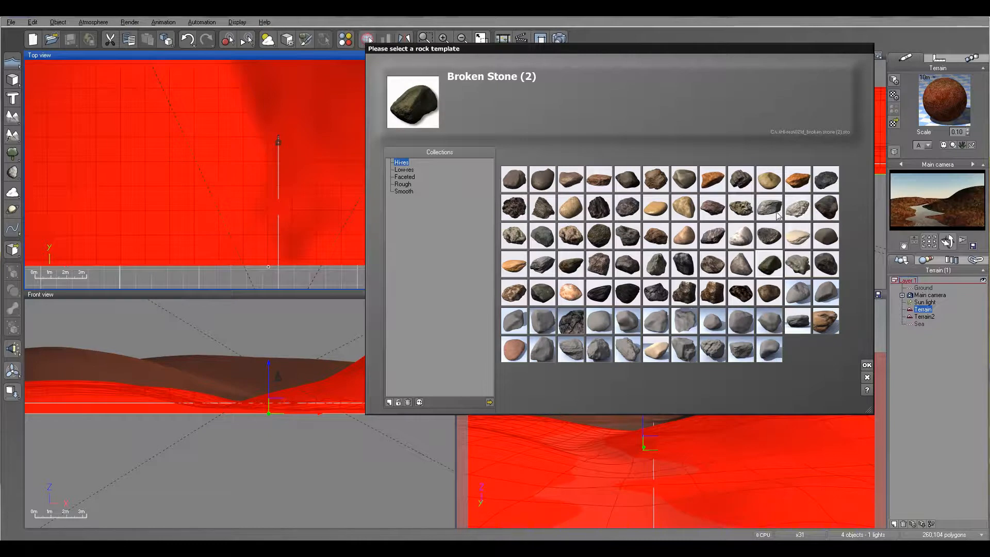
click(513, 243)
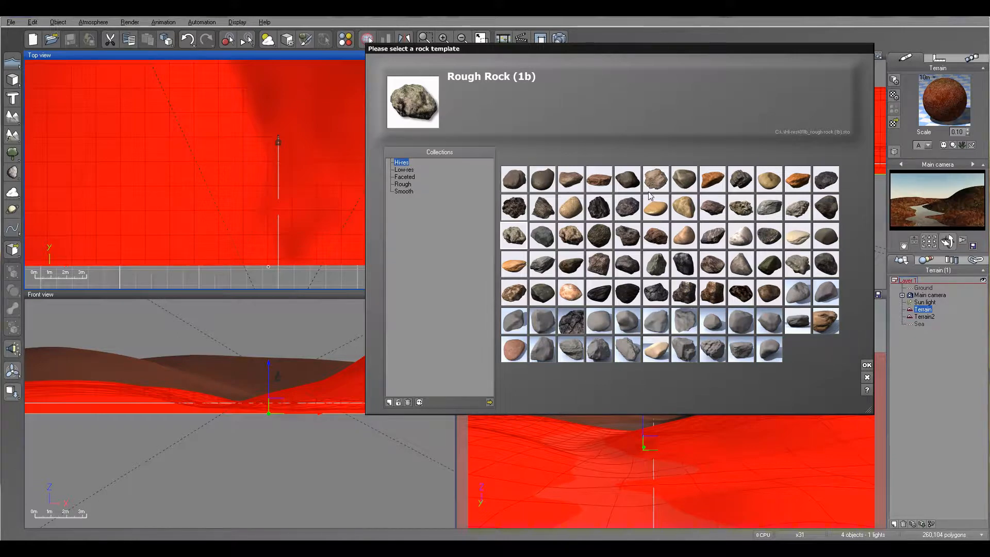
click(866, 364)
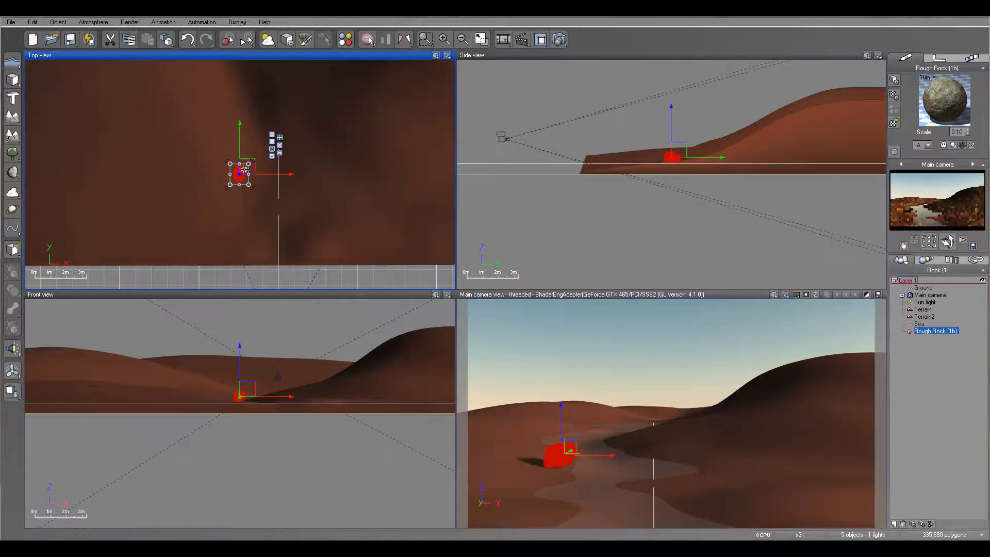
drag(251, 170, 293, 198)
drag(645, 116, 648, 124)
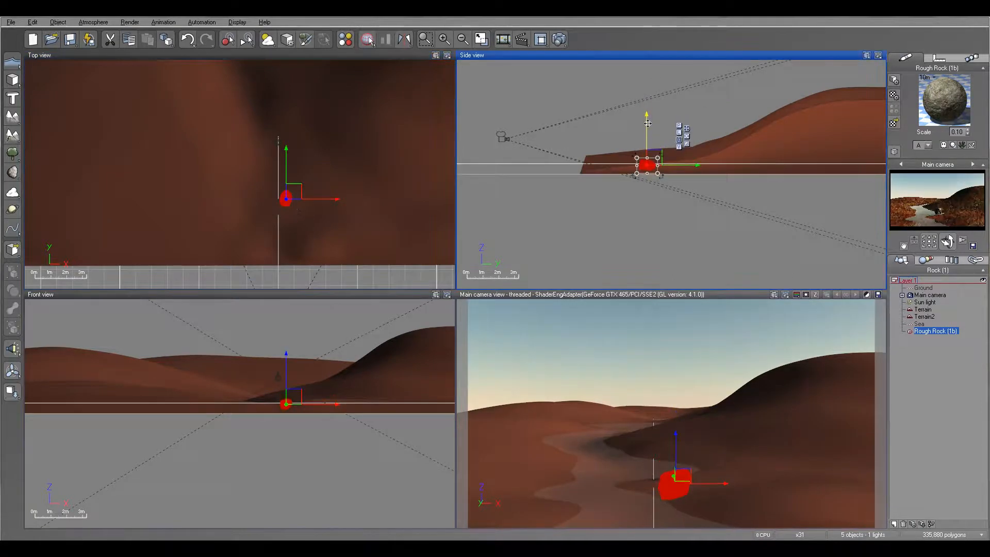
- Render the main camera view to check how the first rock sits in the landscape
click(559, 39)
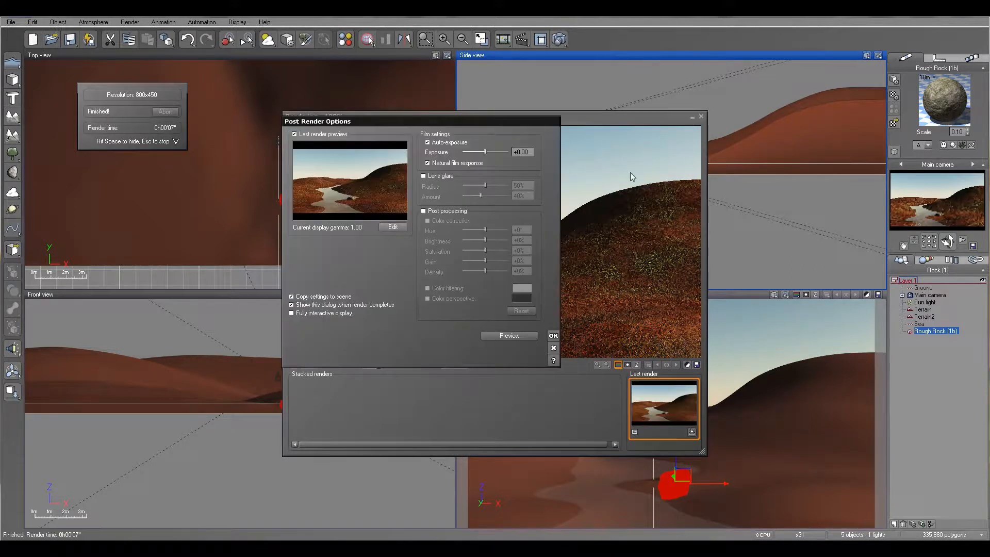
click(553, 335)
click(701, 117)
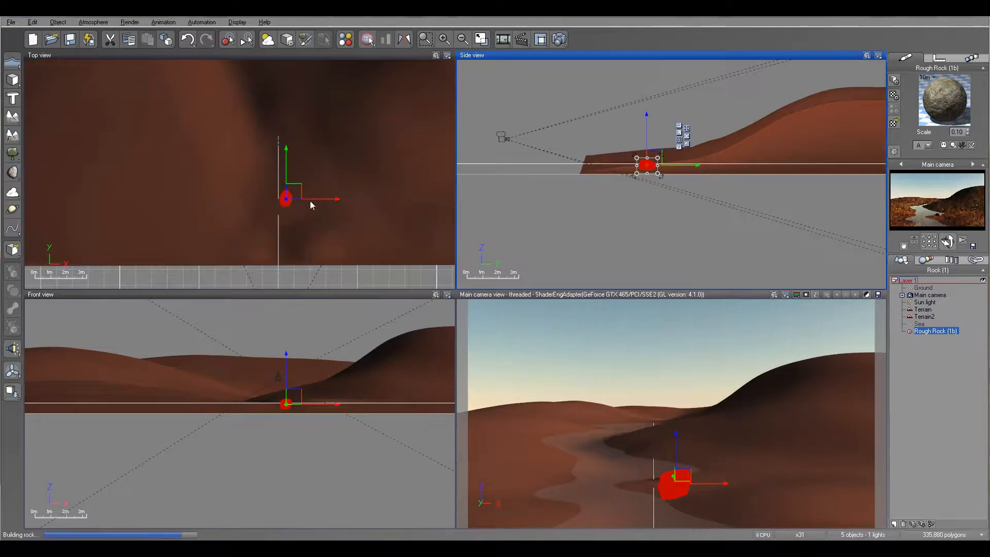
- Add a second rock from the same template just in front of the first one and lower it into the terrain
click(12, 170)
drag(252, 173, 304, 208)
drag(642, 148, 642, 156)
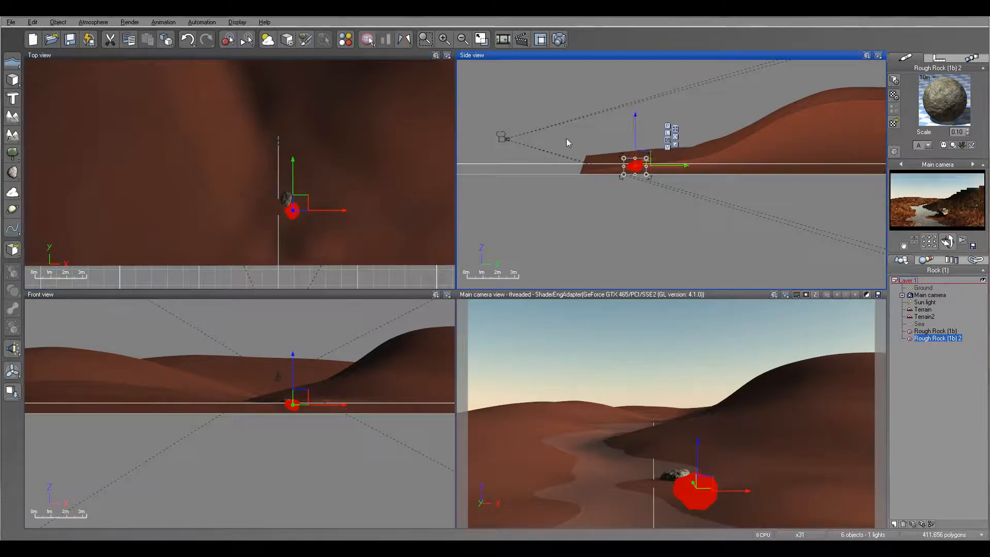
- Add a third rock on the river's left bank, farther from the camera, and lower it slightly into the ground
click(14, 174)
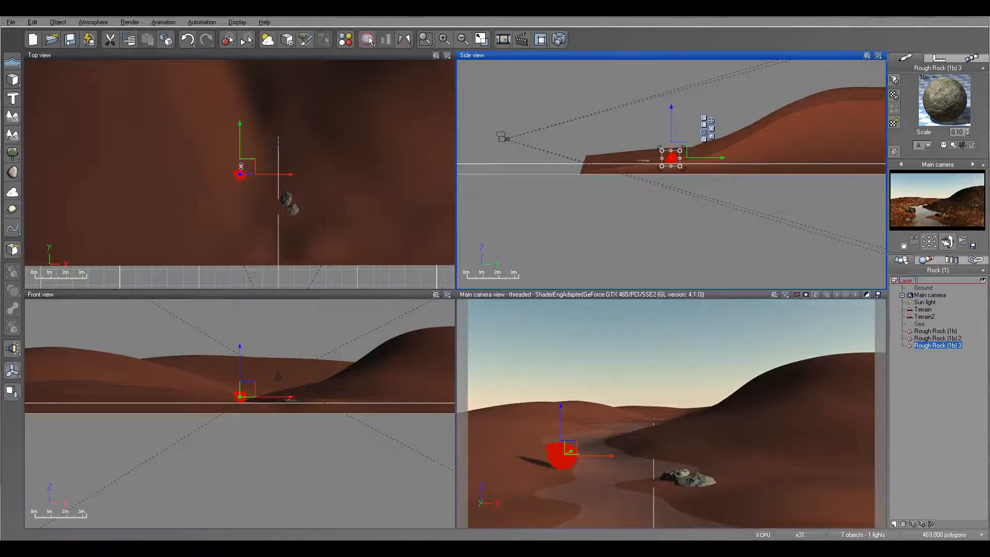
drag(247, 165, 242, 126)
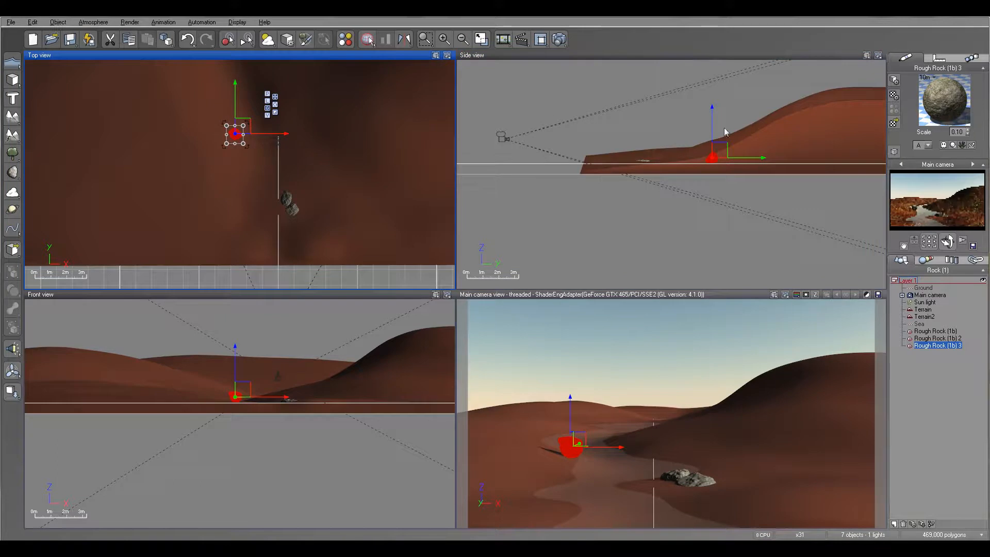
drag(713, 113, 713, 118)
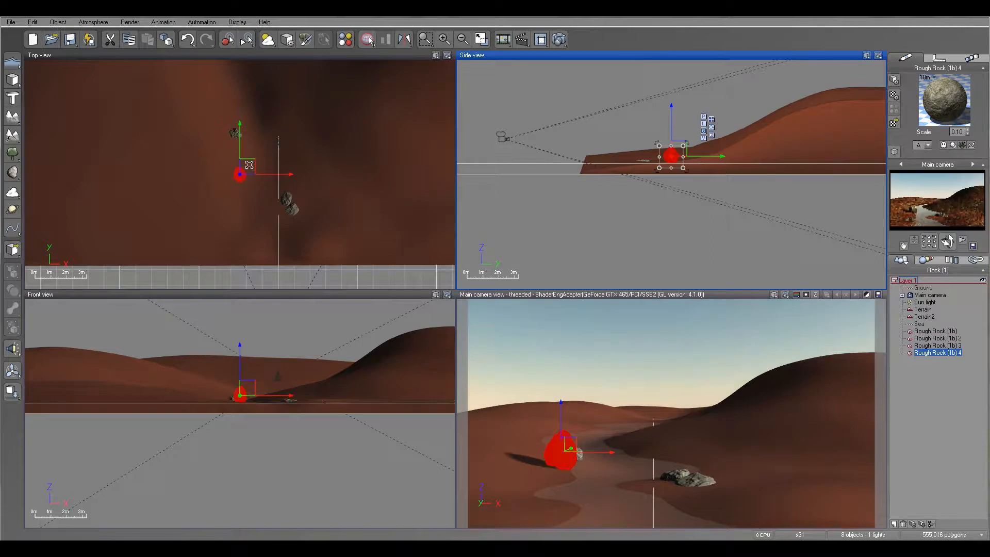
- Place the fourth rock to the left of the right-bank pair, drop it onto the terrain and sink it slightly
drag(248, 166, 291, 200)
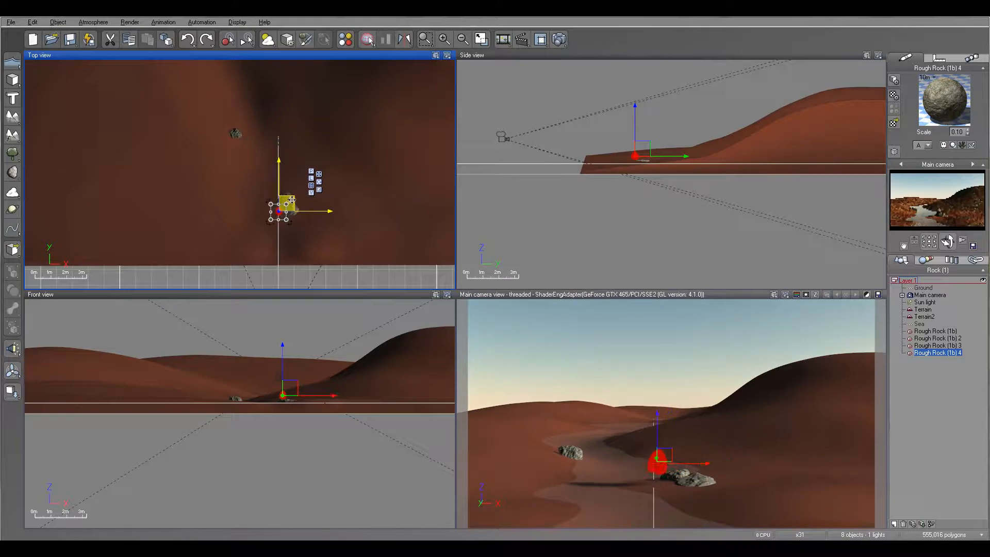
click(10, 392)
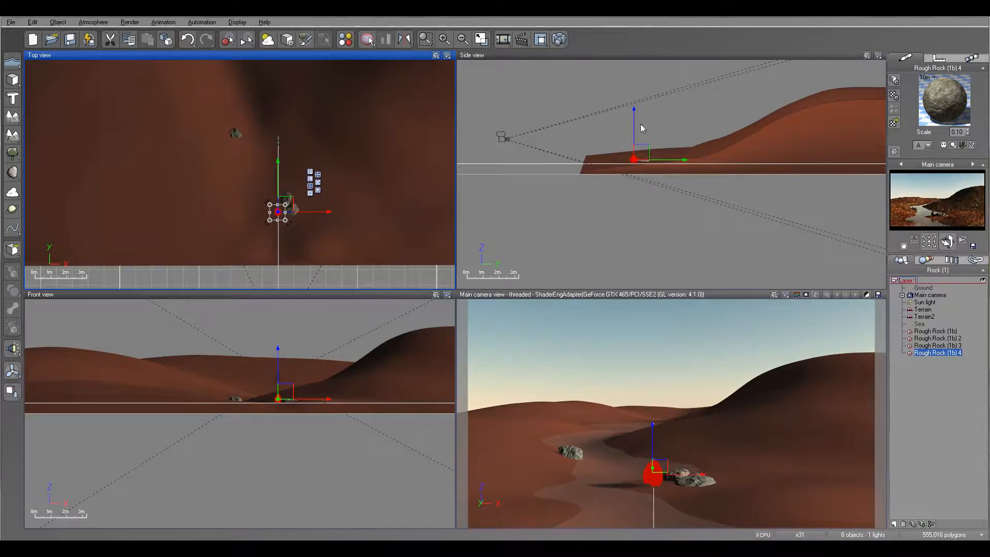
drag(636, 123, 636, 128)
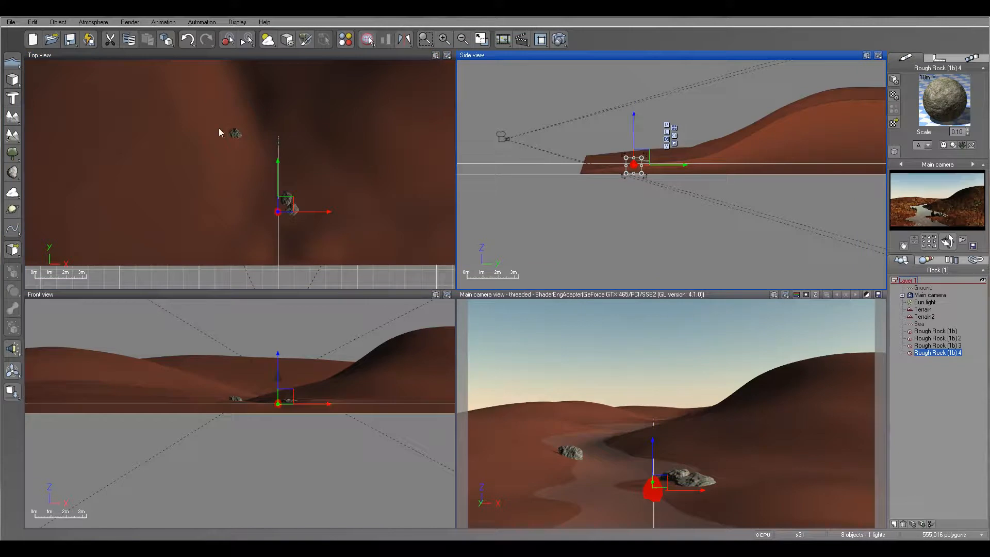
- Add a fifth rock on the slope of the right hill, drop it onto the terrain and embed it slightly
click(13, 172)
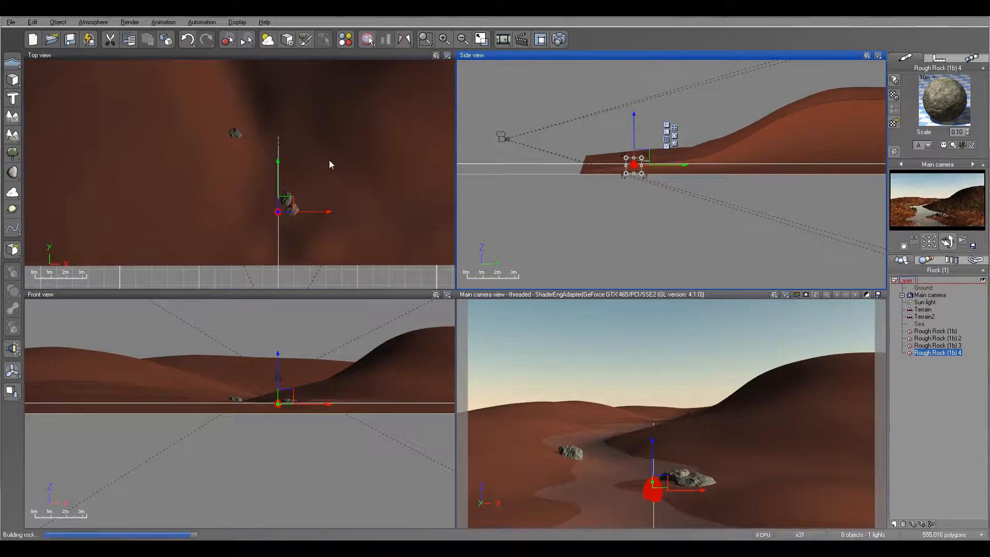
click(240, 174)
drag(248, 166, 333, 106)
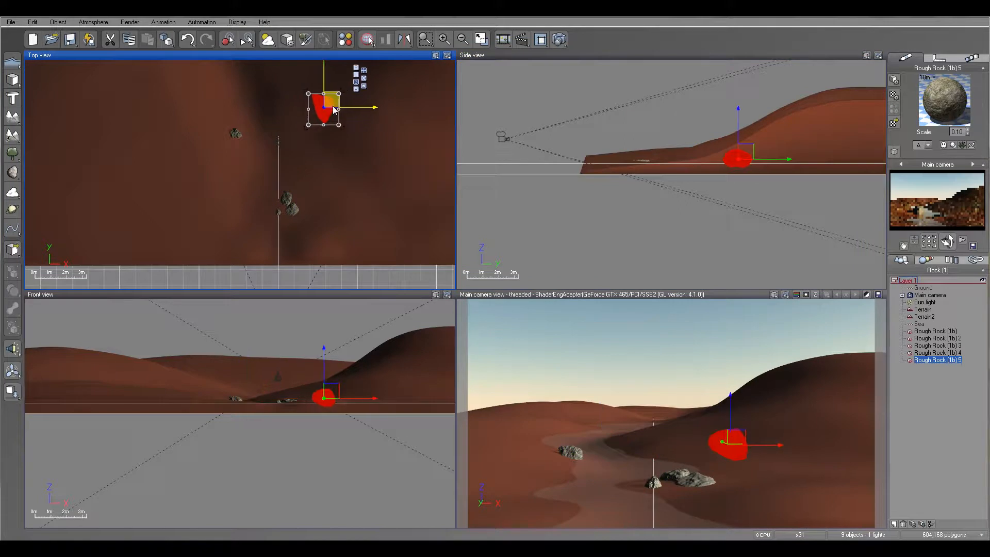
drag(736, 156, 736, 99)
click(11, 392)
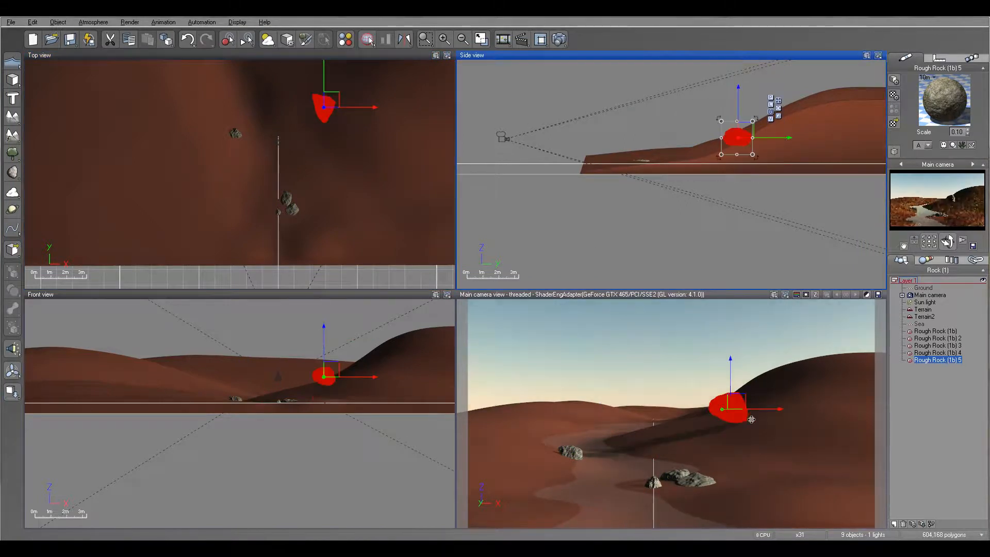
drag(738, 94, 738, 104)
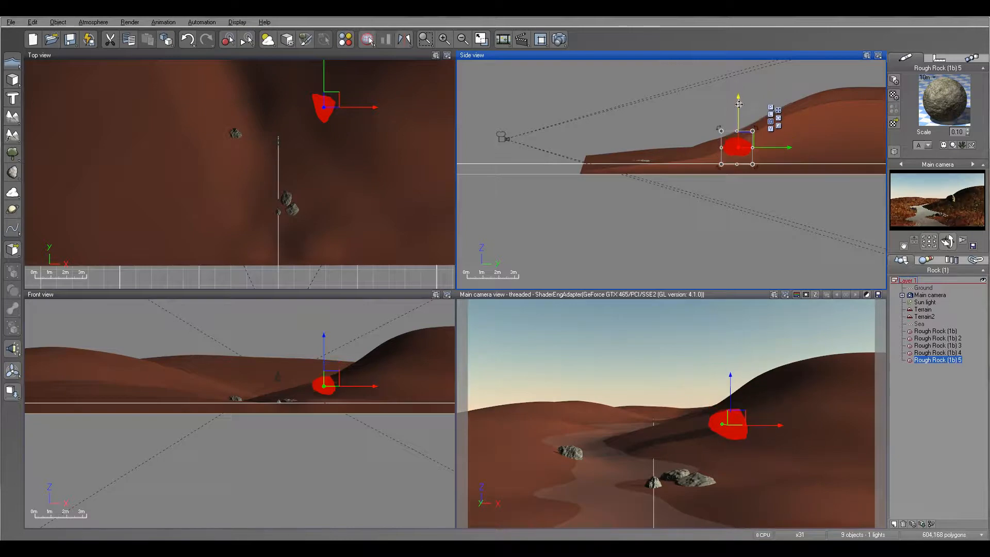
- Render the main camera view to check the five rocks in the landscape
key(ctrl+F9)
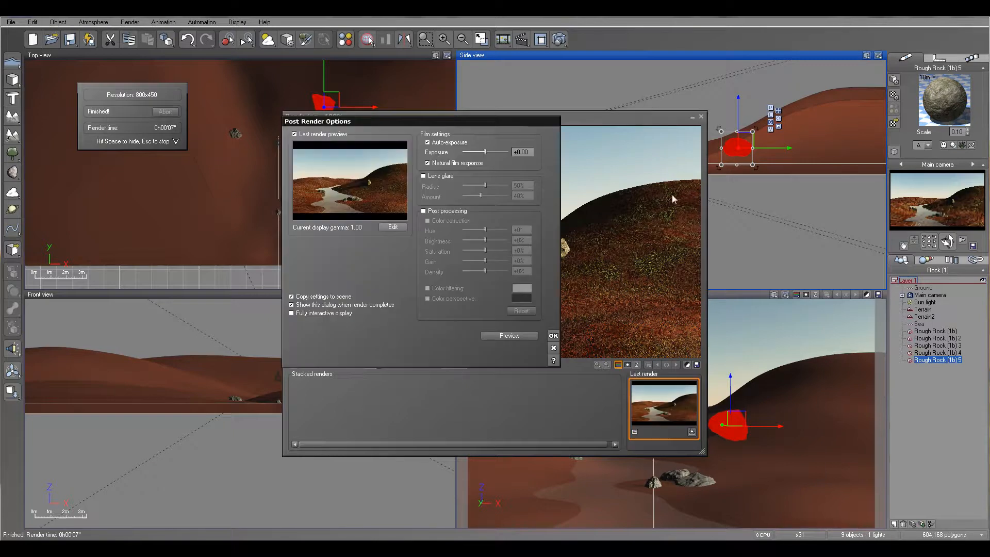
click(553, 335)
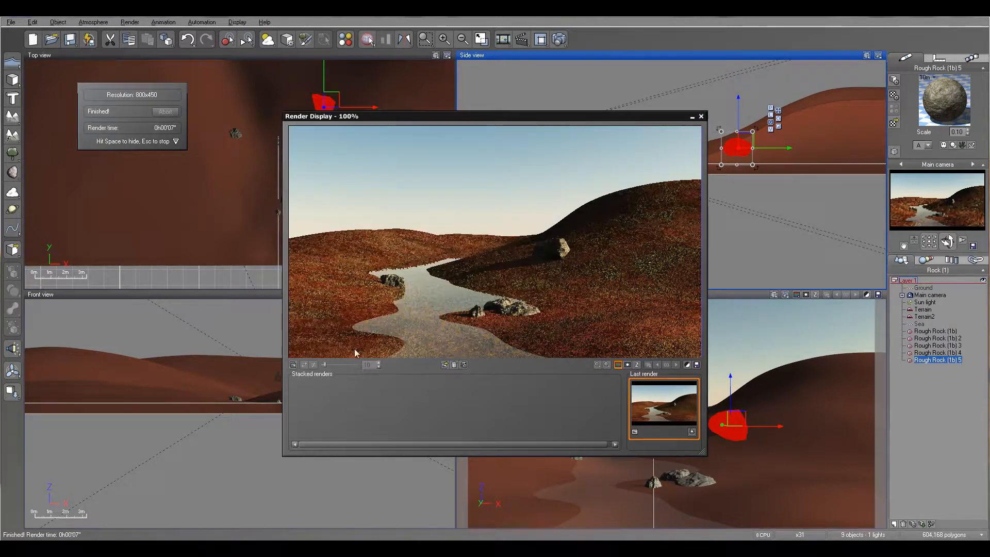
click(701, 117)
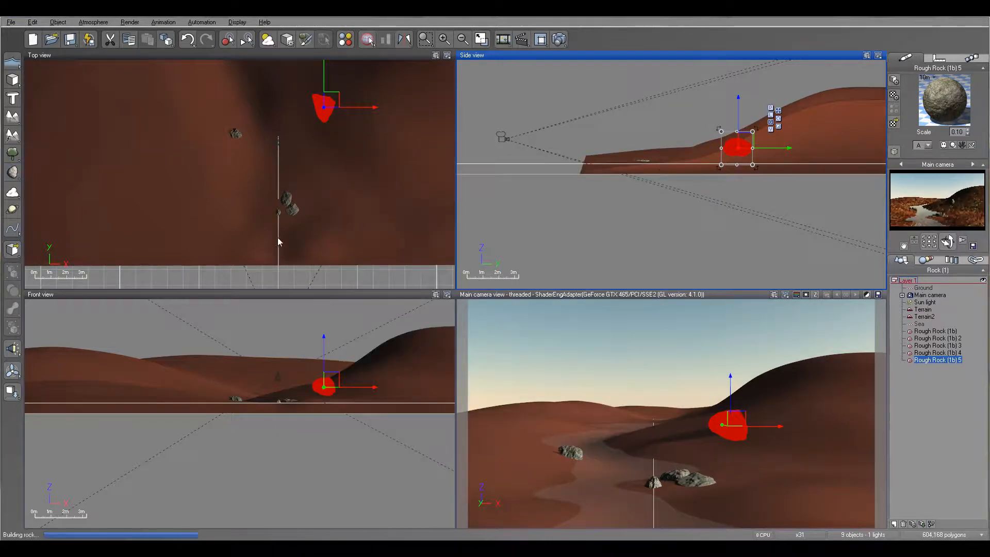
- Add two more rocks along the river's left bank, one in the foreground and one at mid-distance, both partly sunk
drag(250, 162, 264, 233)
drag(605, 111, 607, 120)
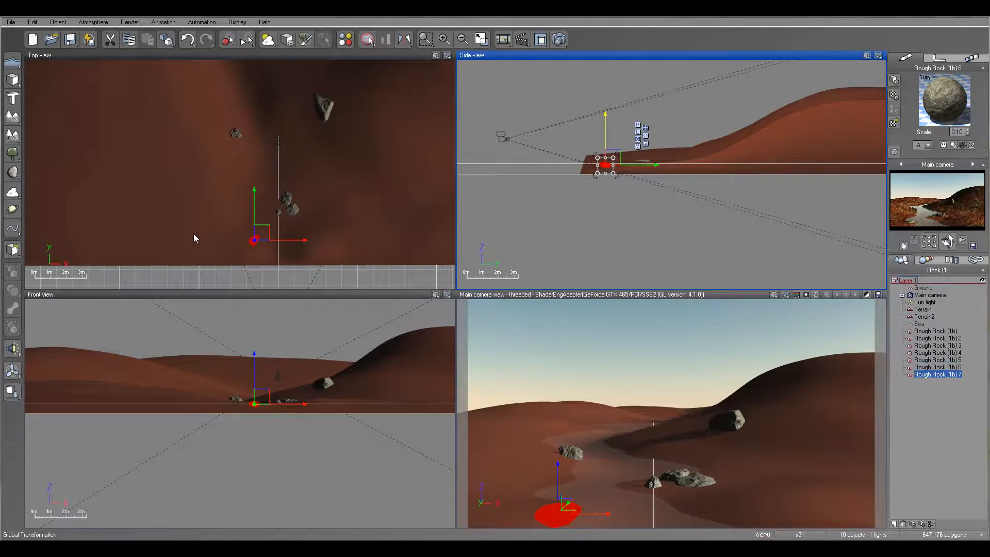
drag(247, 167, 247, 180)
drag(661, 112, 661, 116)
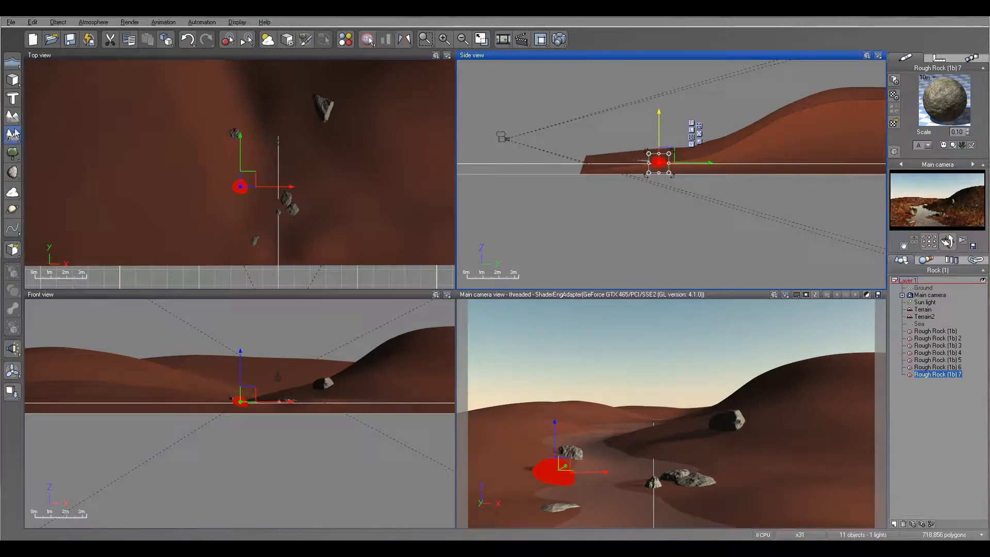
- Add two more rocks side by side on the lower right hillside and lower each slightly into the terrain
click(16, 171)
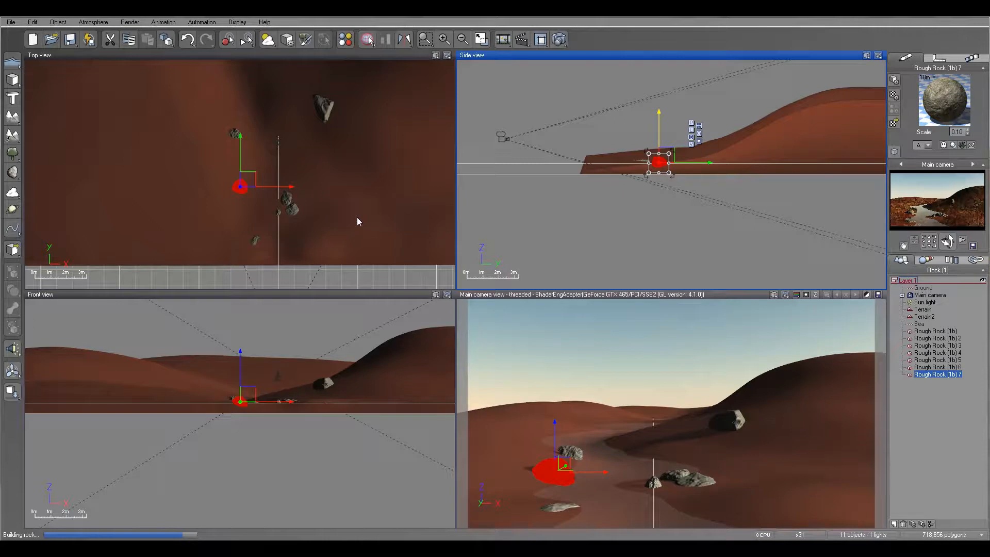
drag(250, 169, 343, 192)
drag(646, 111, 647, 118)
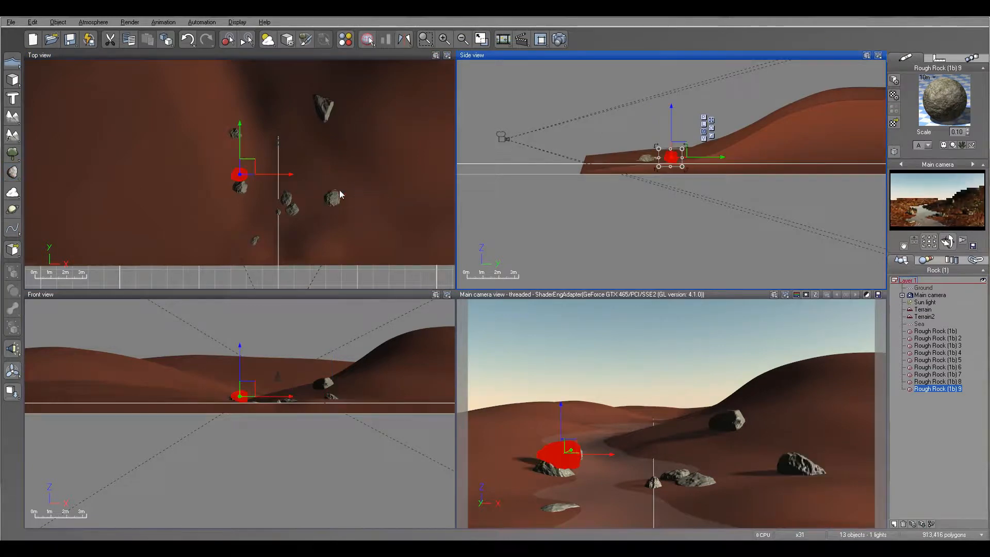
drag(248, 163, 351, 205)
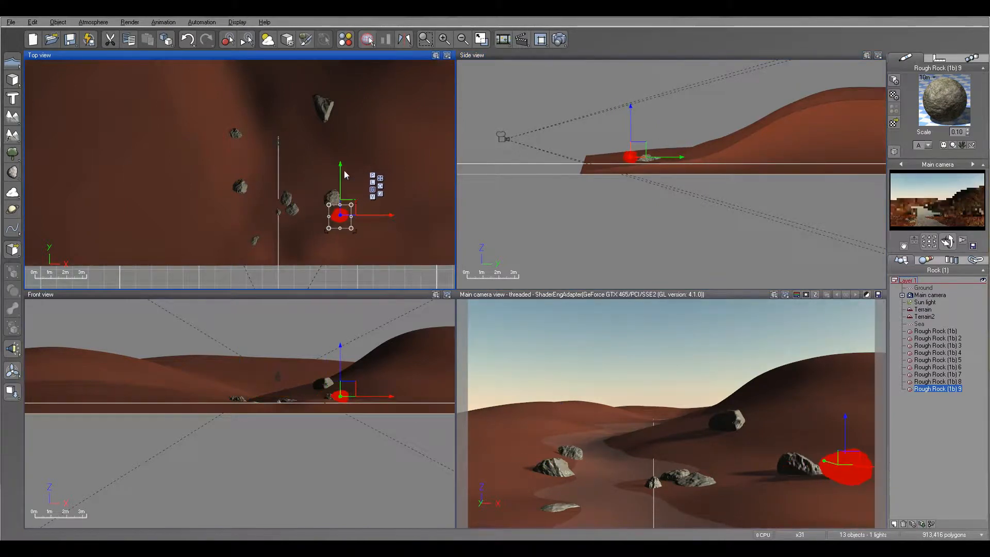
drag(634, 107, 633, 111)
- Create a new layer and name it Rocks
click(895, 524)
click(910, 396)
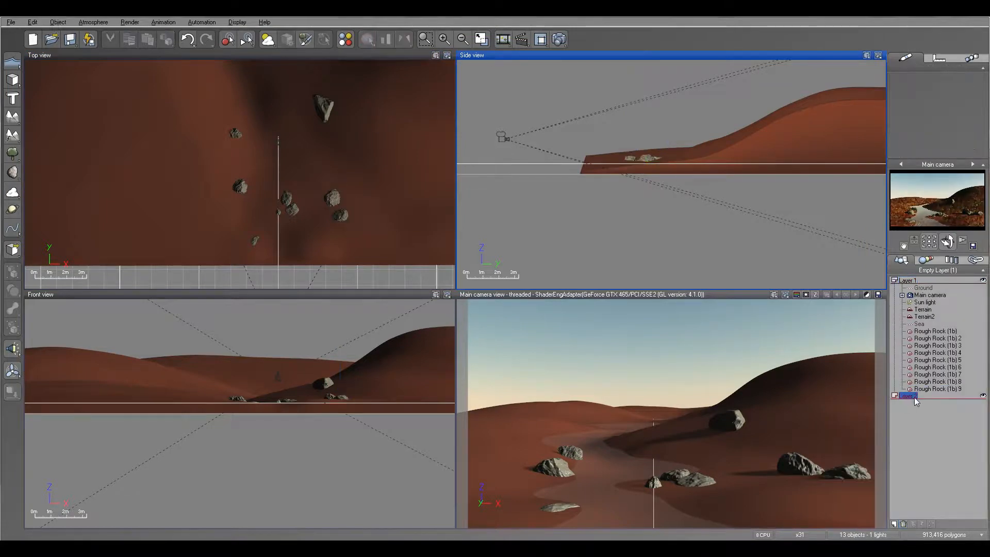
right_click(911, 397)
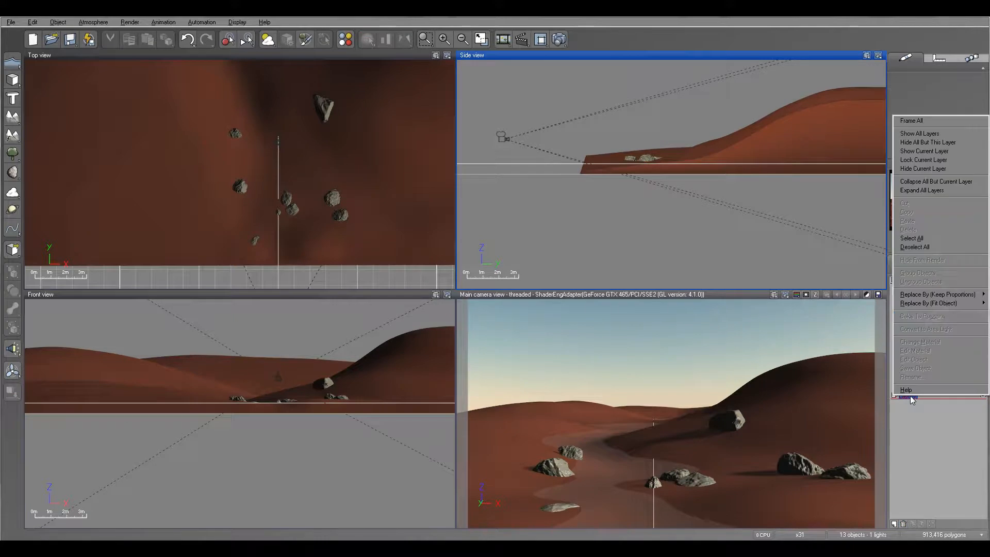
click(921, 426)
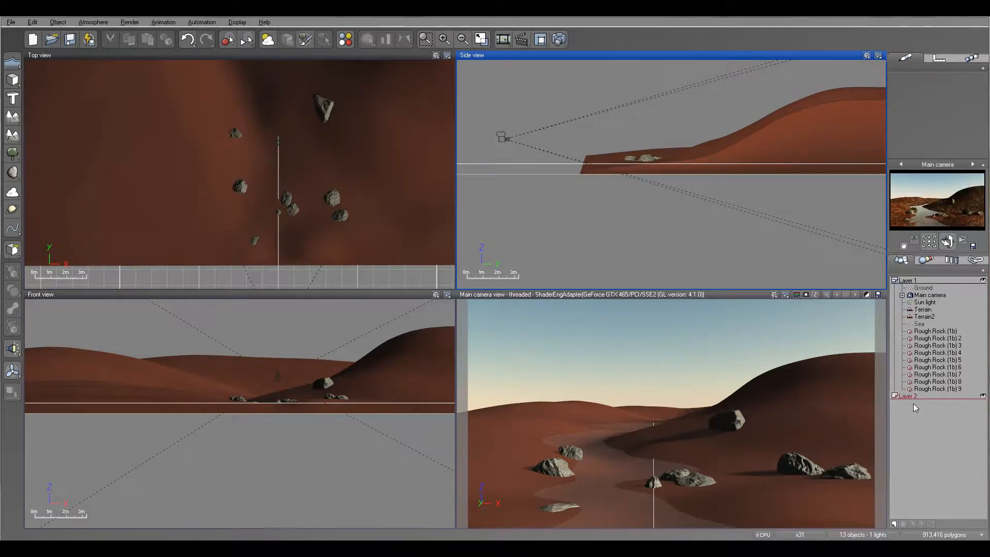
double_click(913, 395)
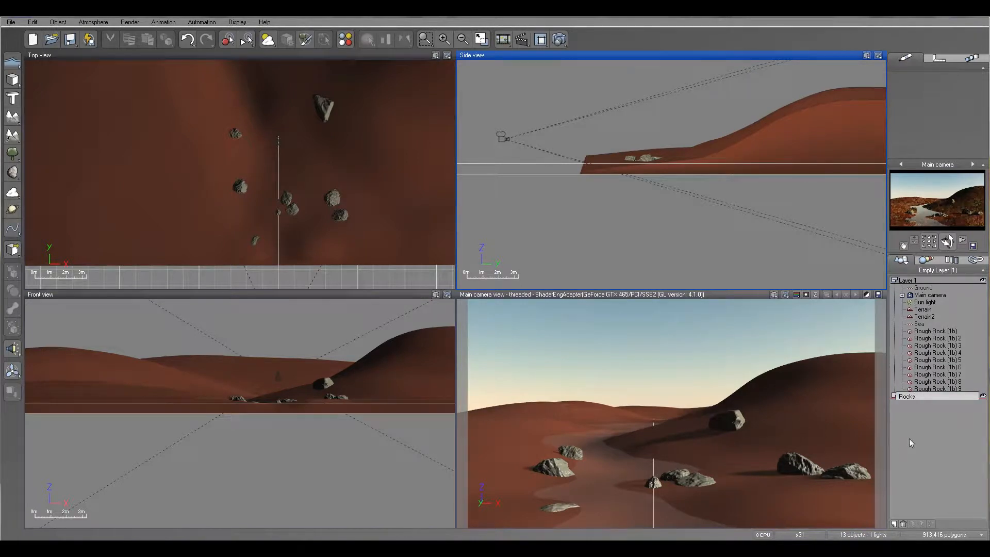
key(Return)
- Select all nine Rough Rock objects in Layer 1, move them into the Rocks layer and collapse that layer
click(935, 331)
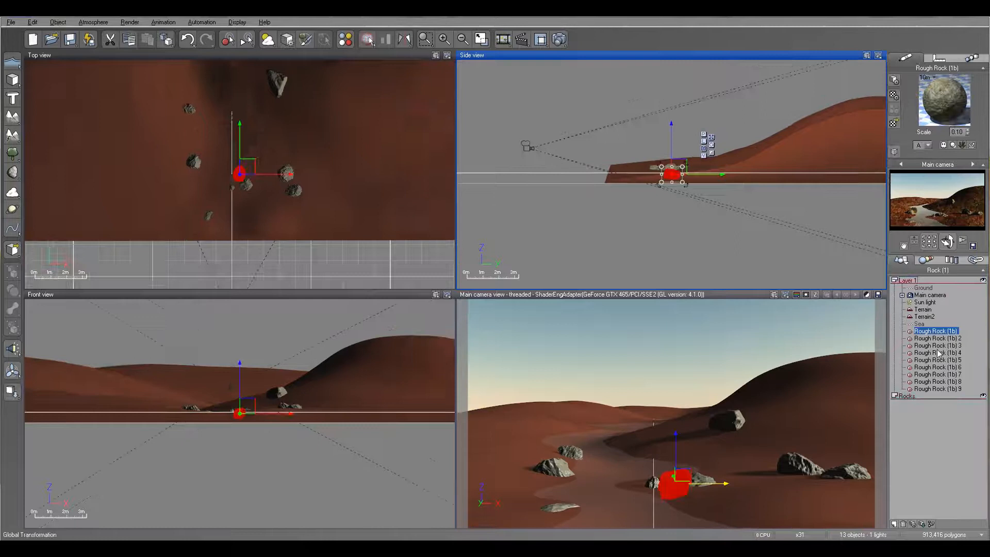
shift+click(937, 390)
drag(930, 397, 929, 397)
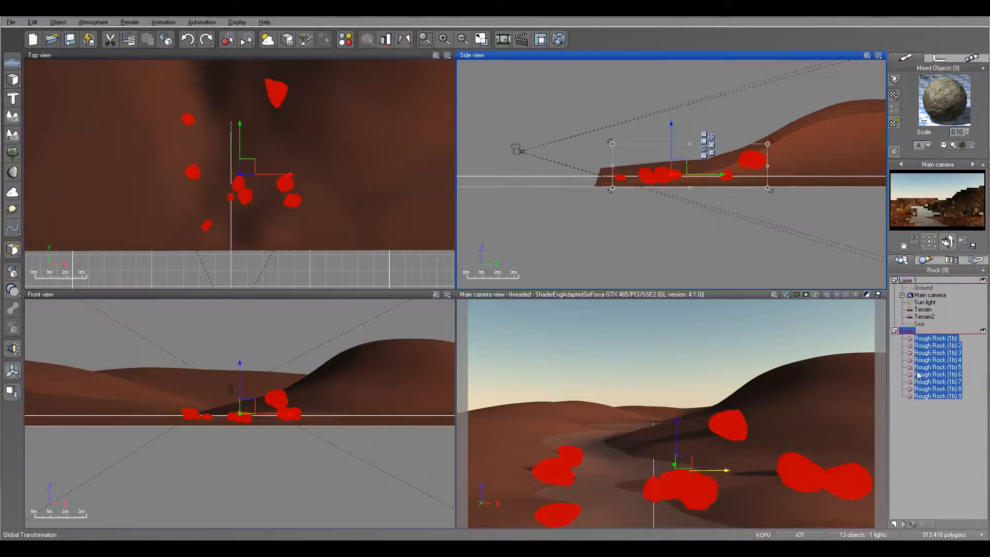
click(933, 375)
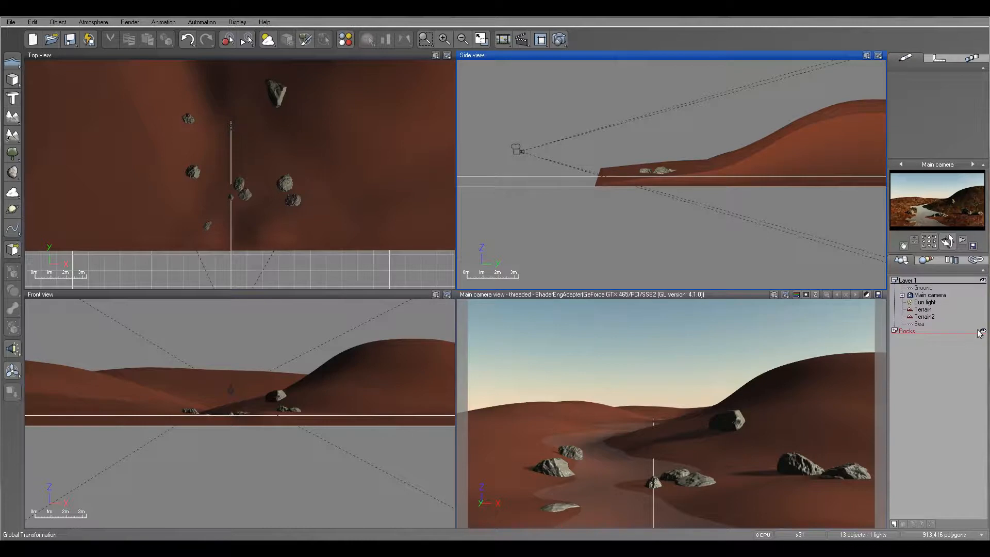
- Render the scene from the main camera with the current post-render settings, review the rocks and close the render display
click(561, 41)
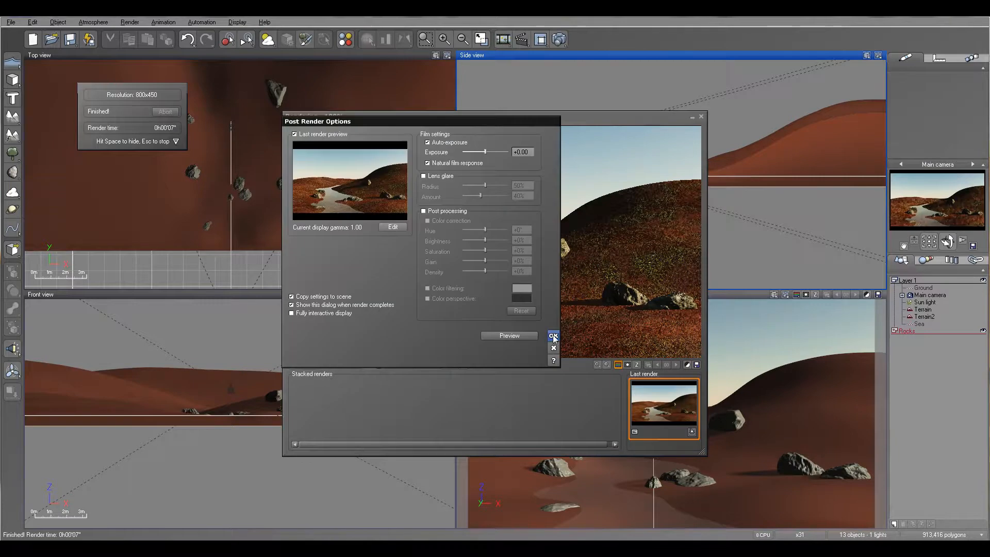
click(553, 337)
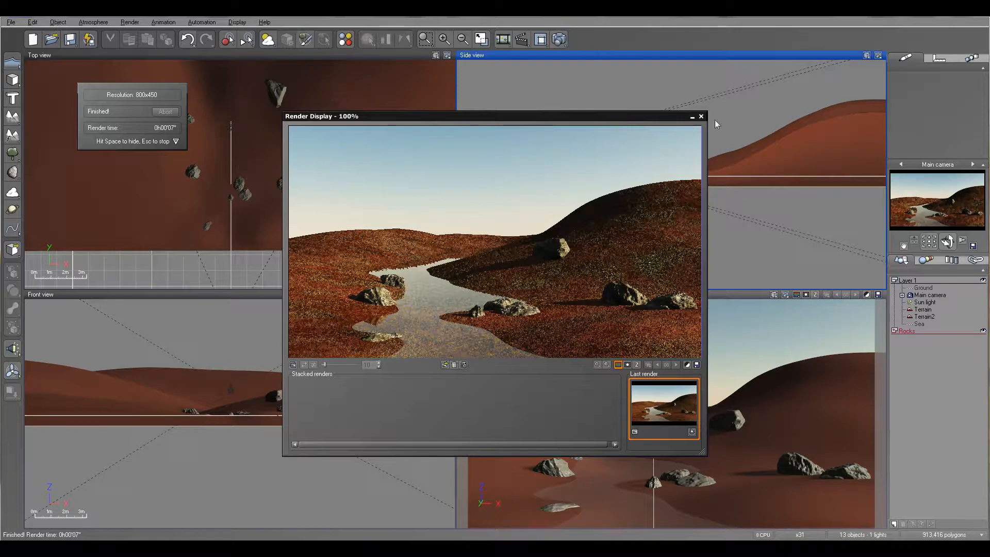
click(702, 117)
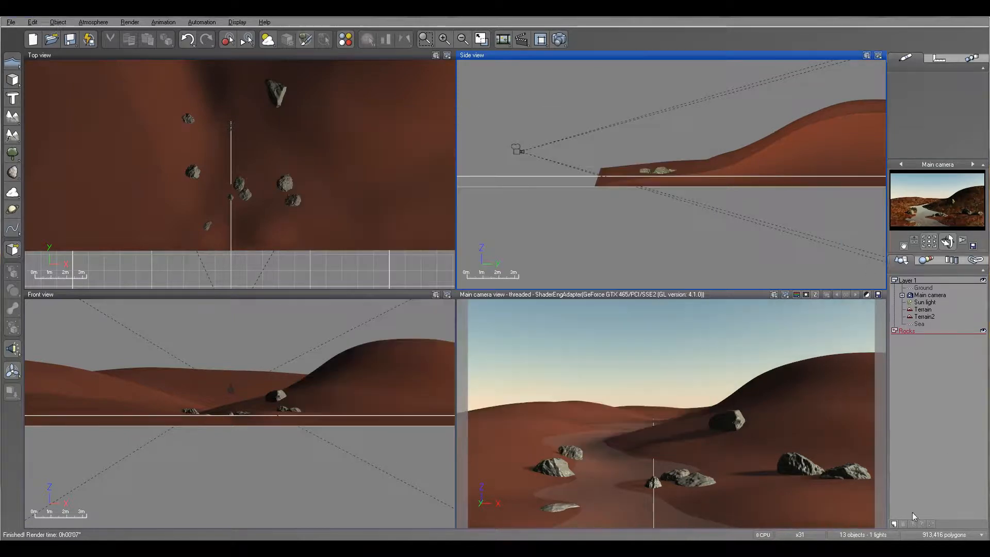
- Create a new layer named Trees and hide the Rocks layer
click(894, 524)
double_click(909, 338)
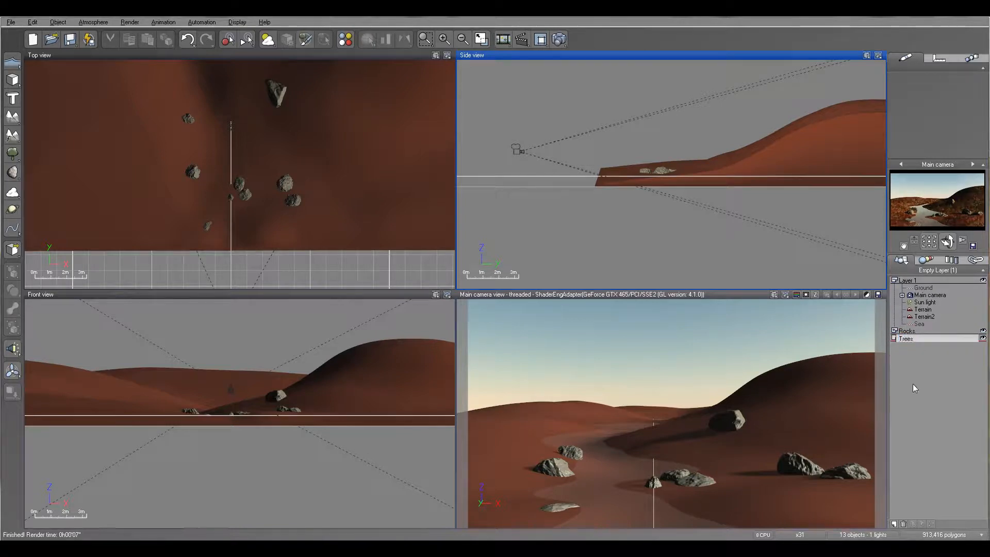
key(Return)
click(983, 331)
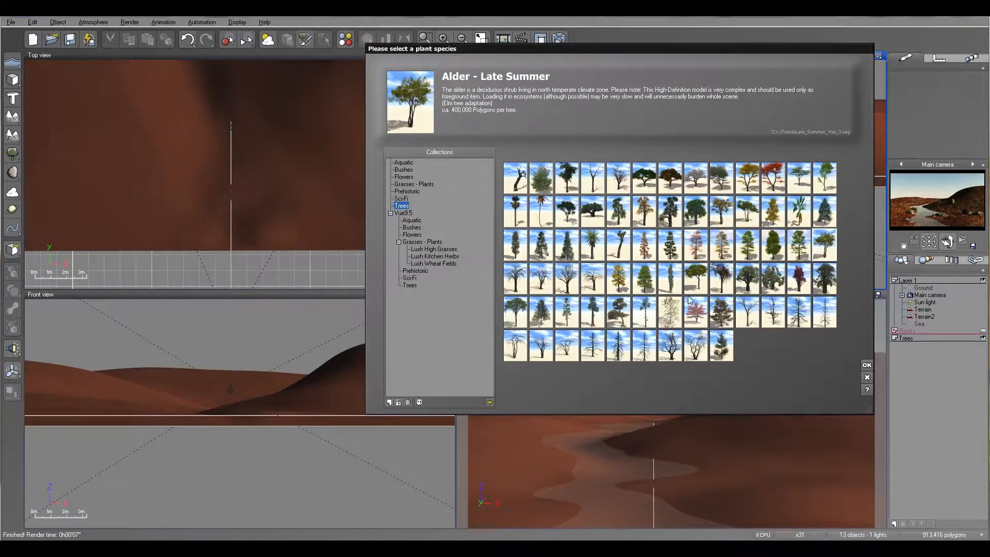
- Add a Gnarly tree E from the Trees collection, scale it down and stand it on the river's left bank
click(515, 312)
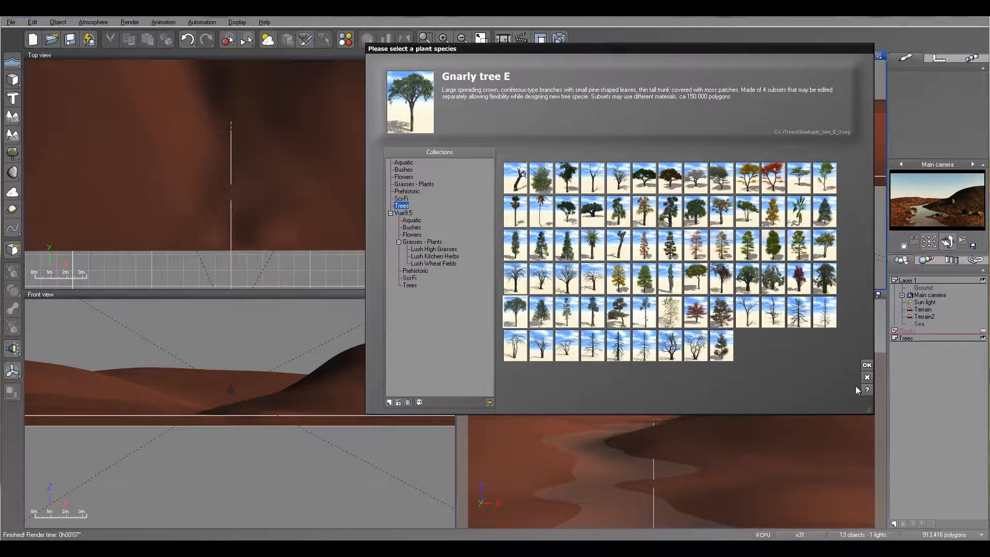
click(867, 364)
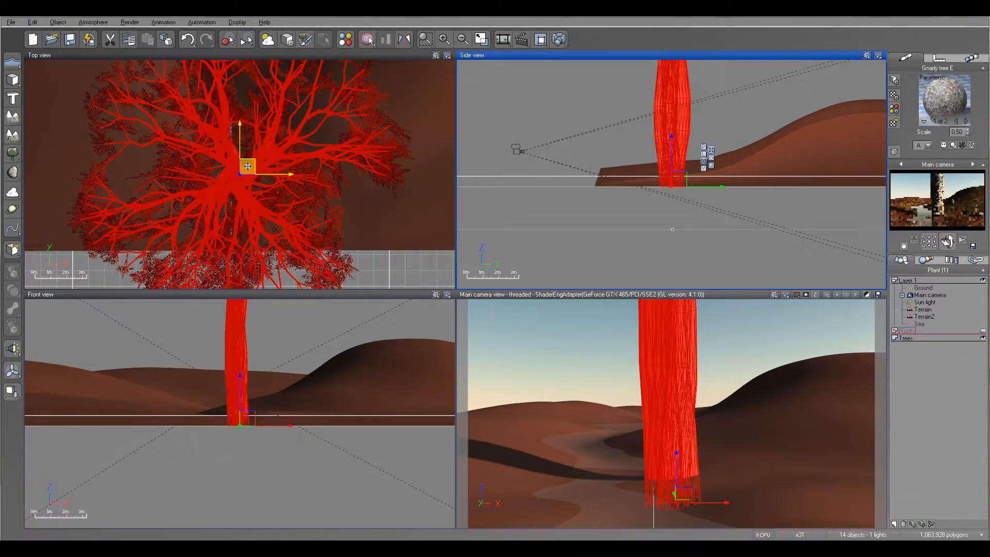
drag(234, 167, 183, 121)
scroll(573, 222, down, 5)
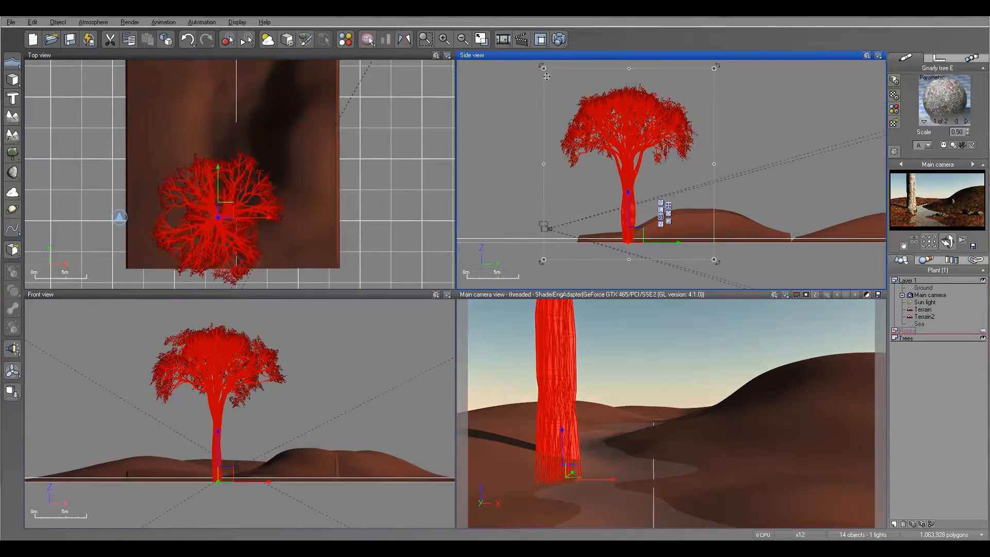
drag(546, 67, 600, 133)
drag(234, 186, 224, 212)
mouse_move(640, 238)
mouse_down()
mouse_move(650, 197)
mouse_move(638, 233)
mouse_up()
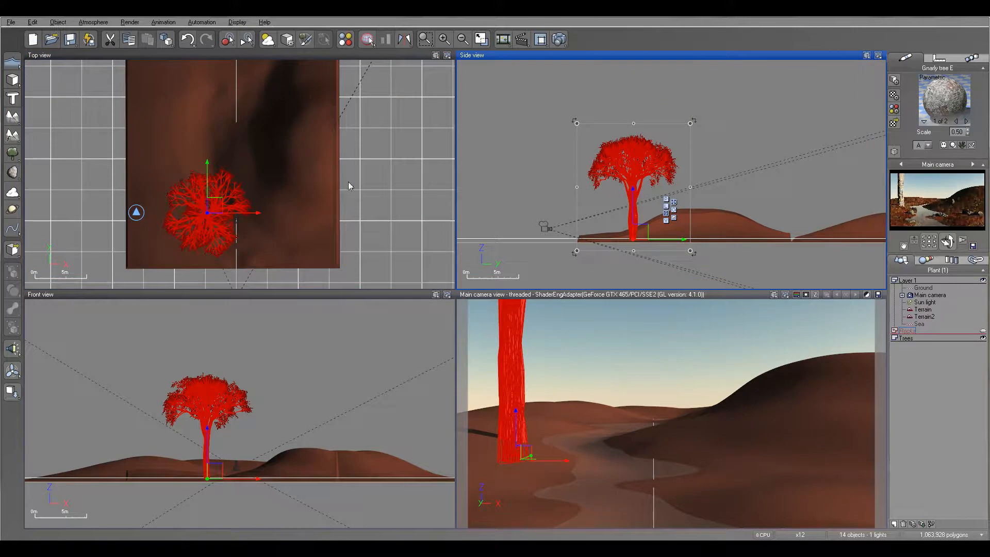
- Test-render the tree, scale it down further and reposition it on the river's left bank
click(559, 39)
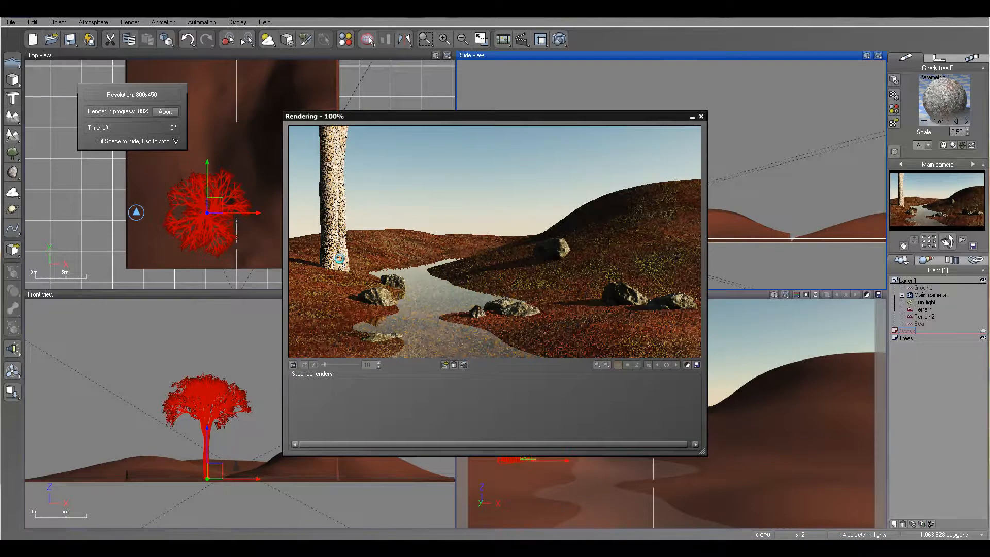
click(701, 116)
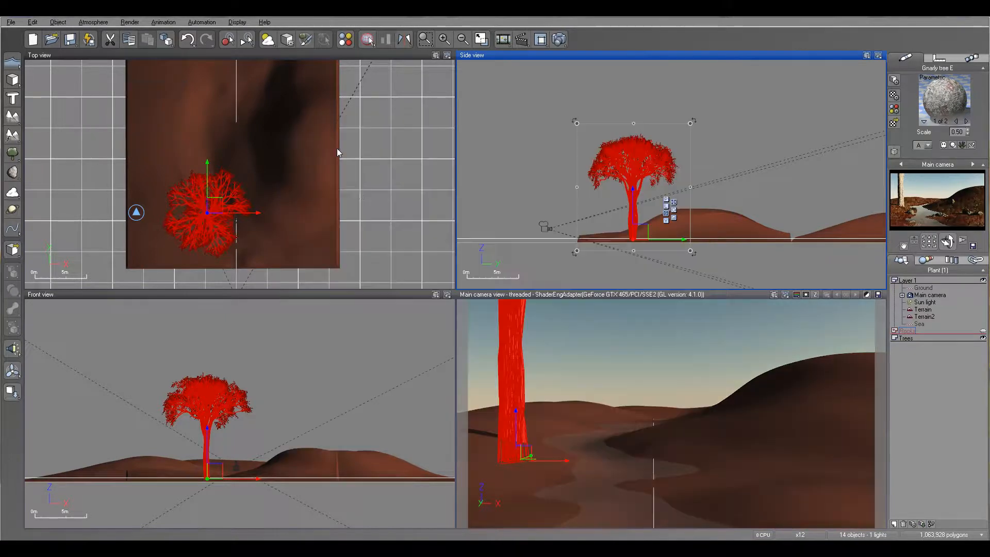
drag(690, 123, 660, 157)
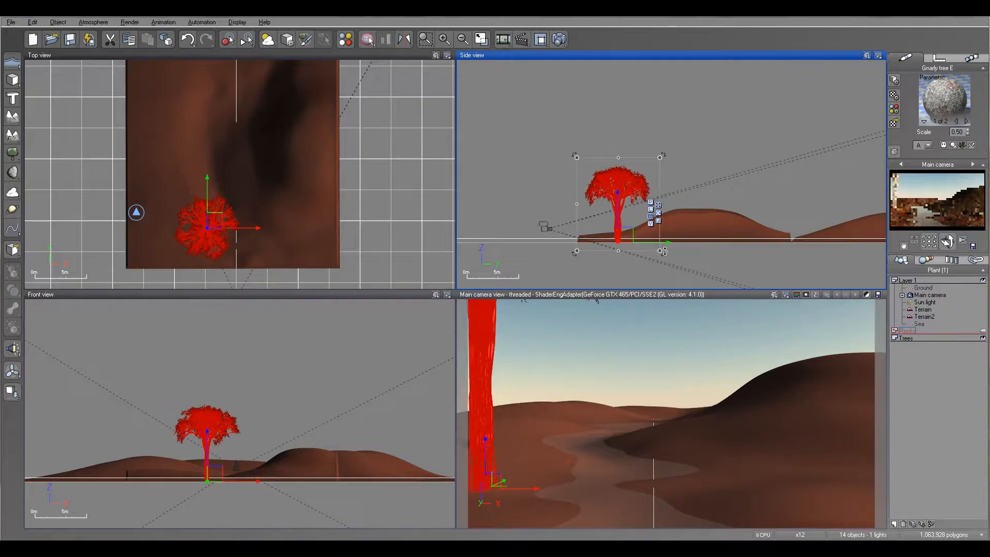
drag(660, 244, 675, 244)
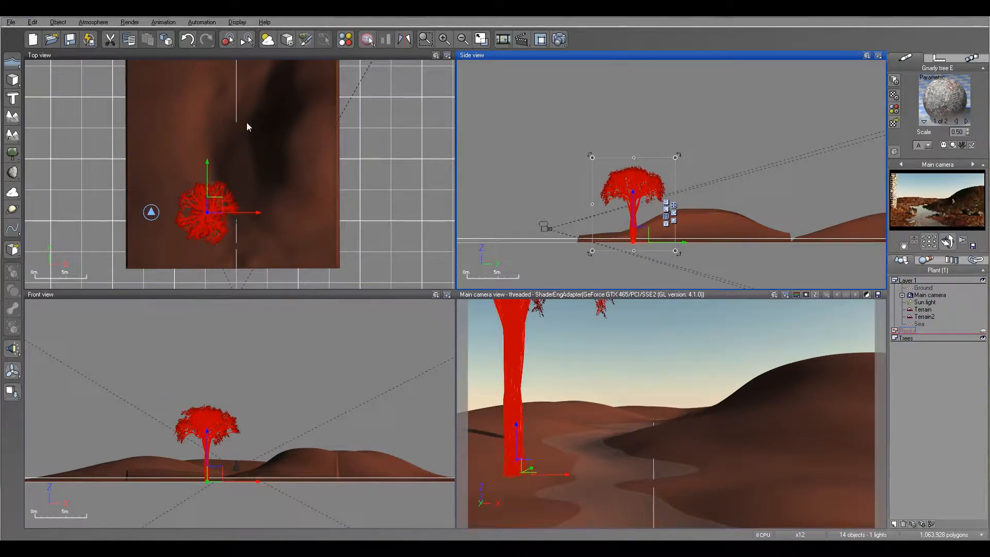
- Edit the left-bank tree's plant settings, thinning all trunk and branch subsets to a diameter of -42
right_click(210, 211)
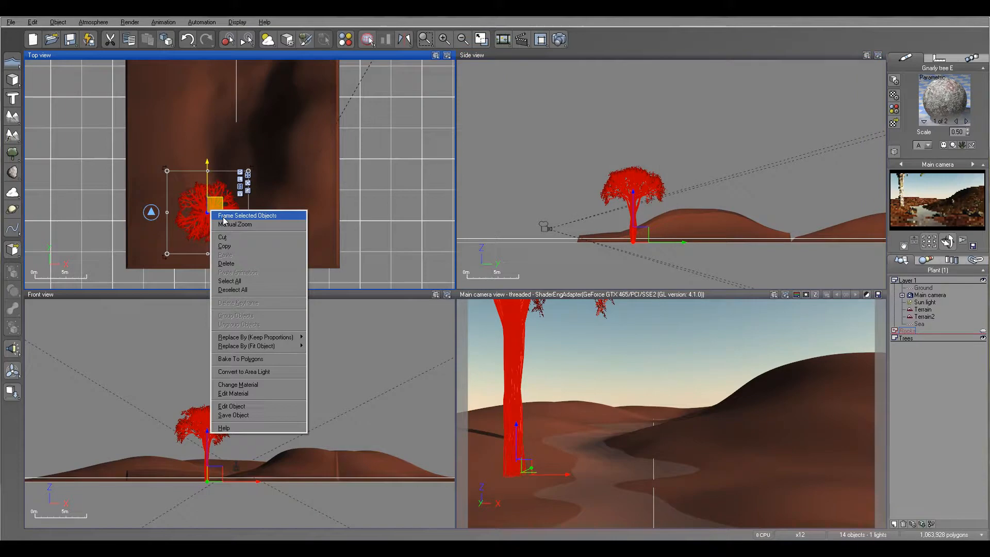
click(237, 408)
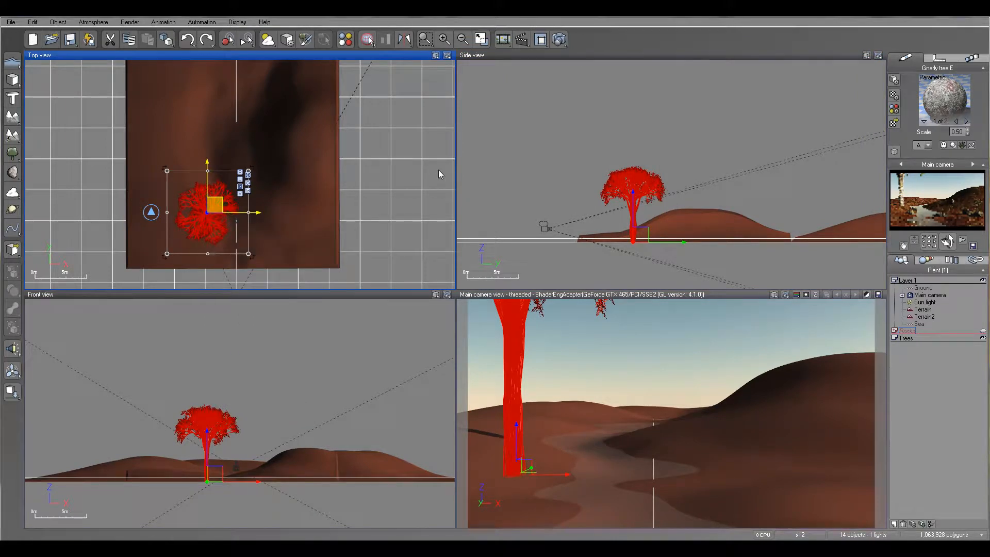
drag(207, 384, 199, 385)
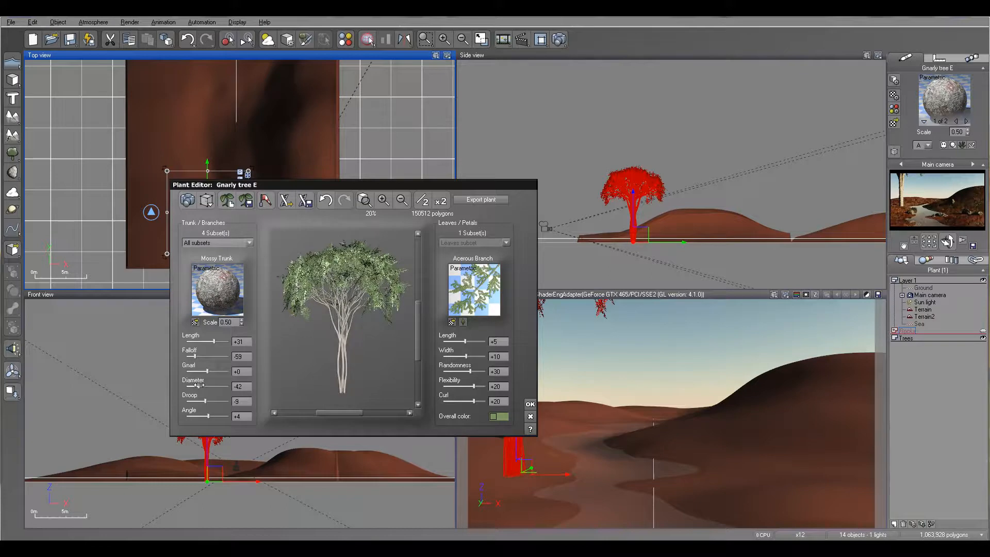
click(530, 405)
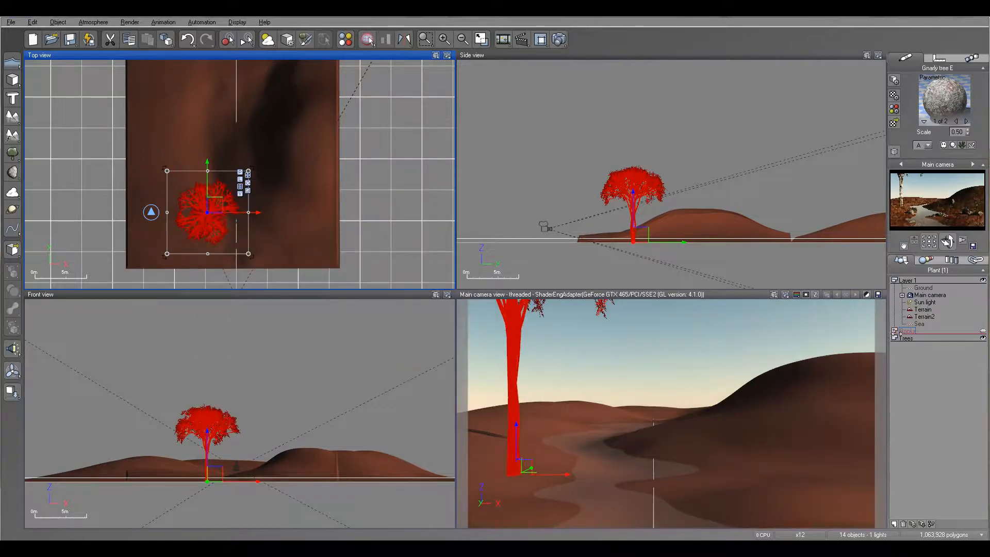
- Expand the Rocks layer, move Gnarly tree E from it into the Trees layer and deselect the tree
click(895, 331)
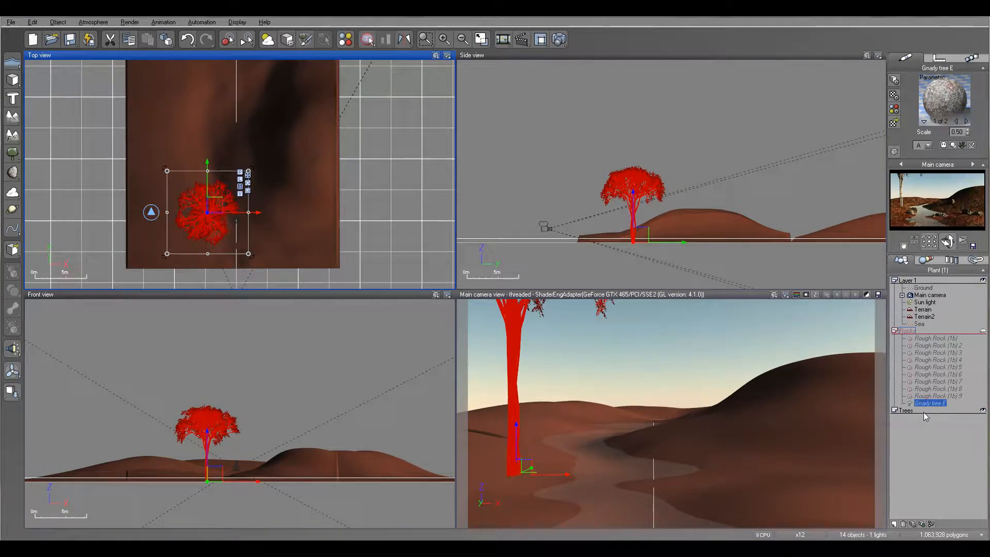
drag(931, 404, 906, 410)
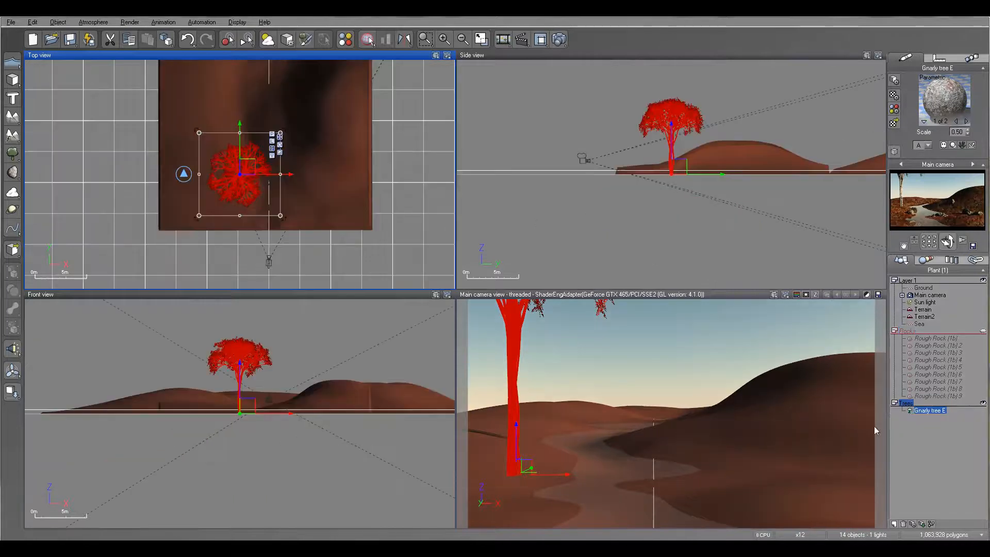
click(934, 433)
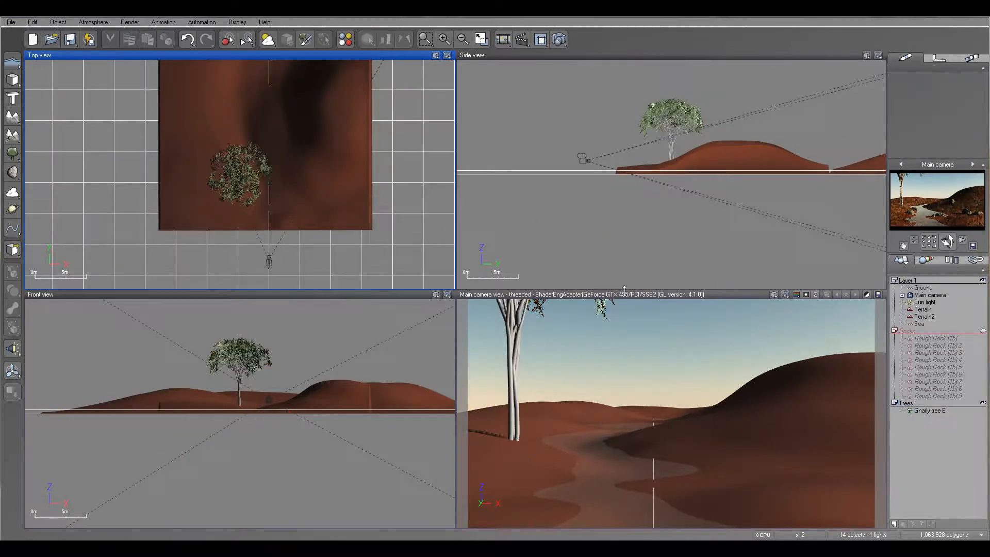
- Add a second Gnarly tree E, place it on top of the right hill and drop it onto the terrain
right_drag(331, 201, 356, 227)
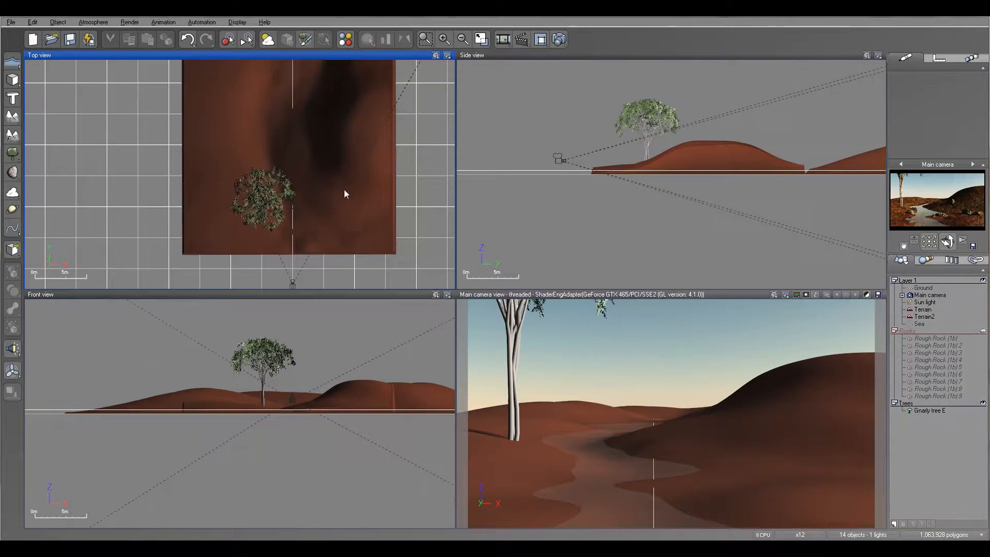
click(12, 153)
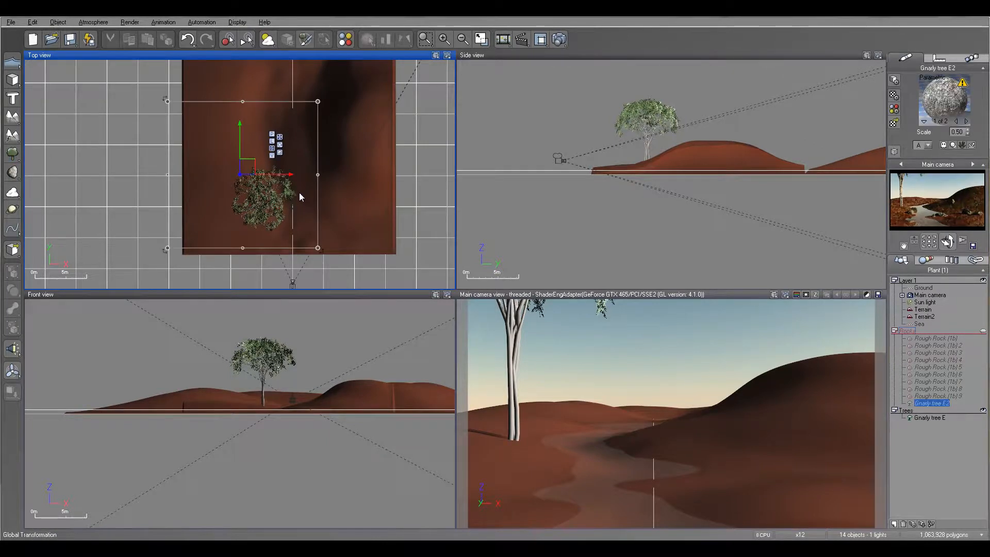
drag(253, 172, 363, 133)
right_drag(718, 147, 656, 188)
drag(653, 200, 649, 150)
click(13, 392)
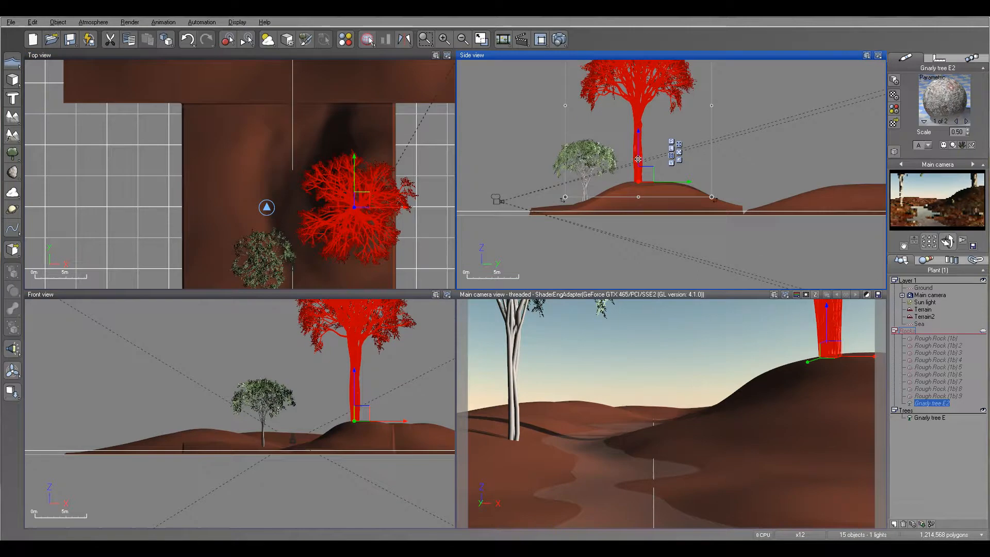
- Edit the hilltop tree's plant settings, setting the trunk diameter to -45 and the gnarl to +32
right_click(352, 201)
click(379, 398)
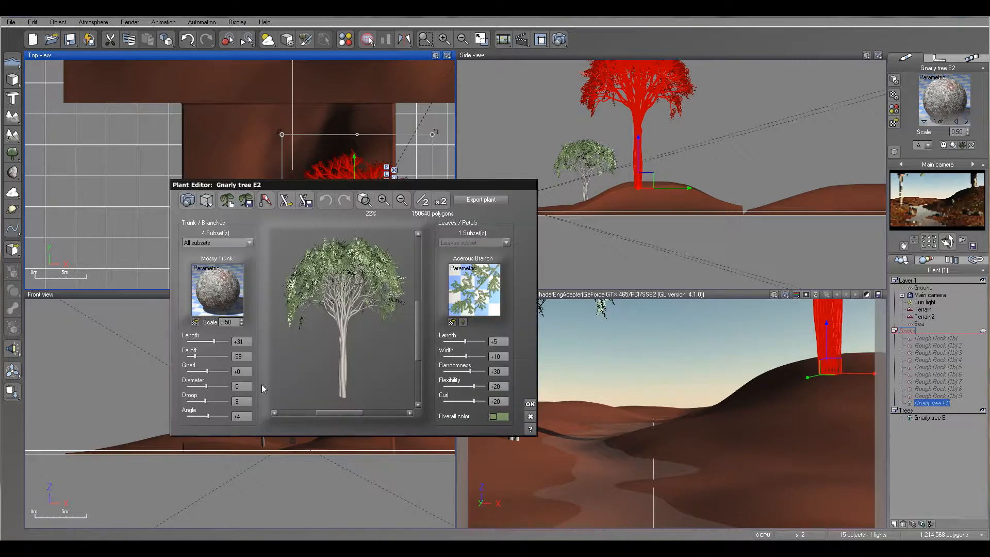
drag(209, 384, 209, 371)
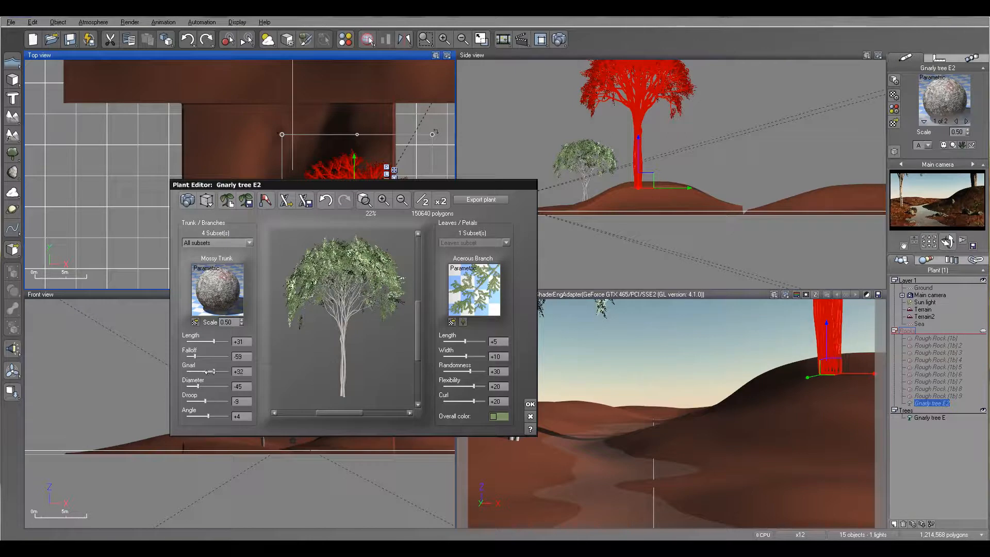
click(531, 405)
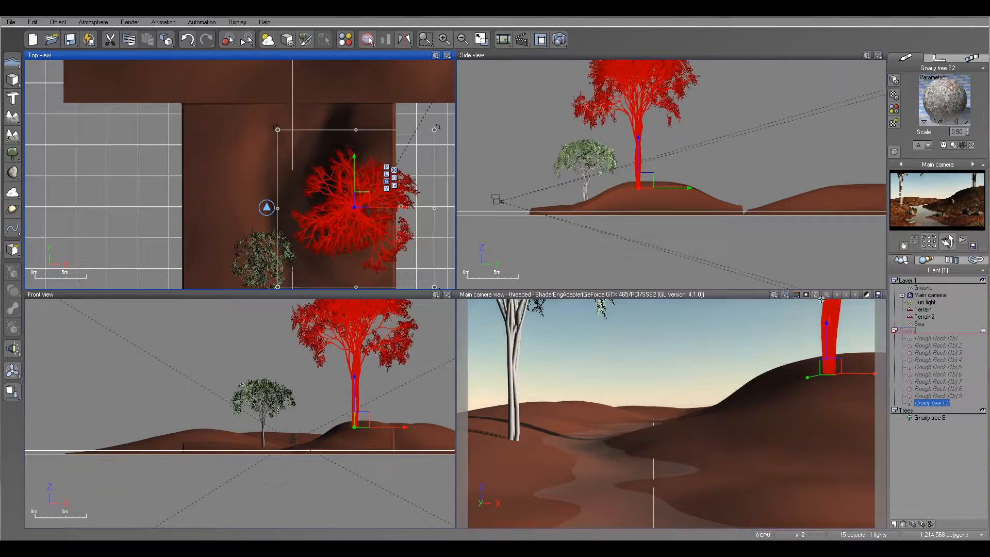
- Render the scene to check both trees, accept the post-render settings and close the render display
click(565, 41)
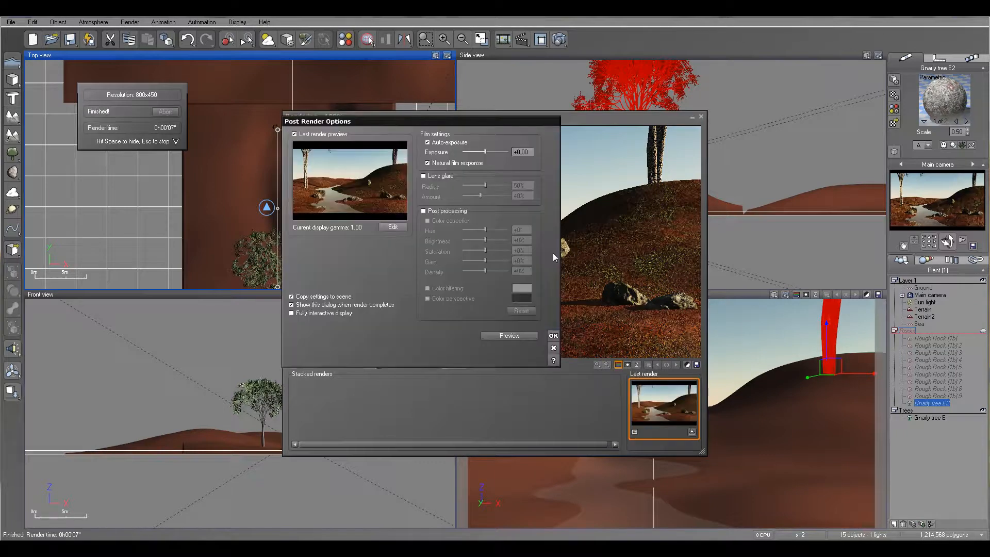
click(552, 336)
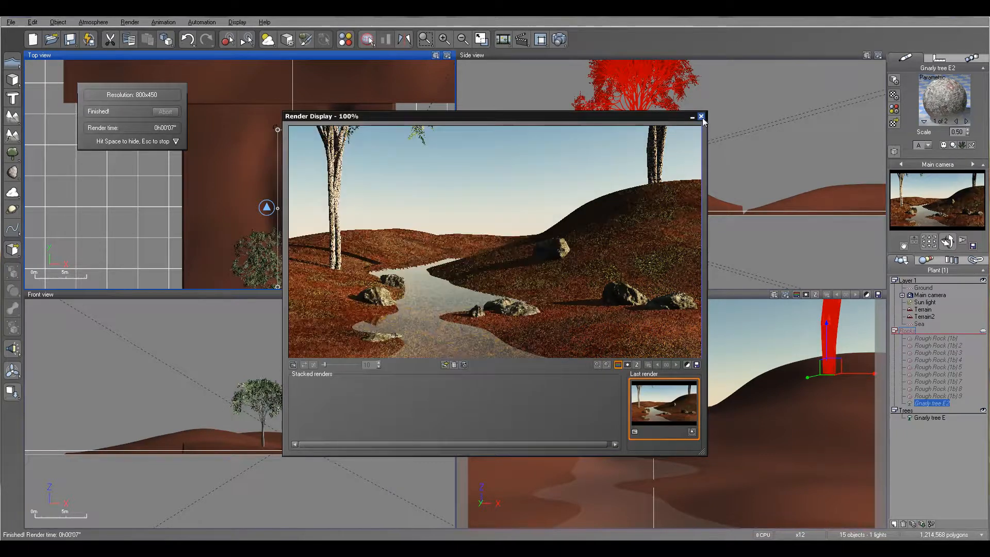
click(702, 117)
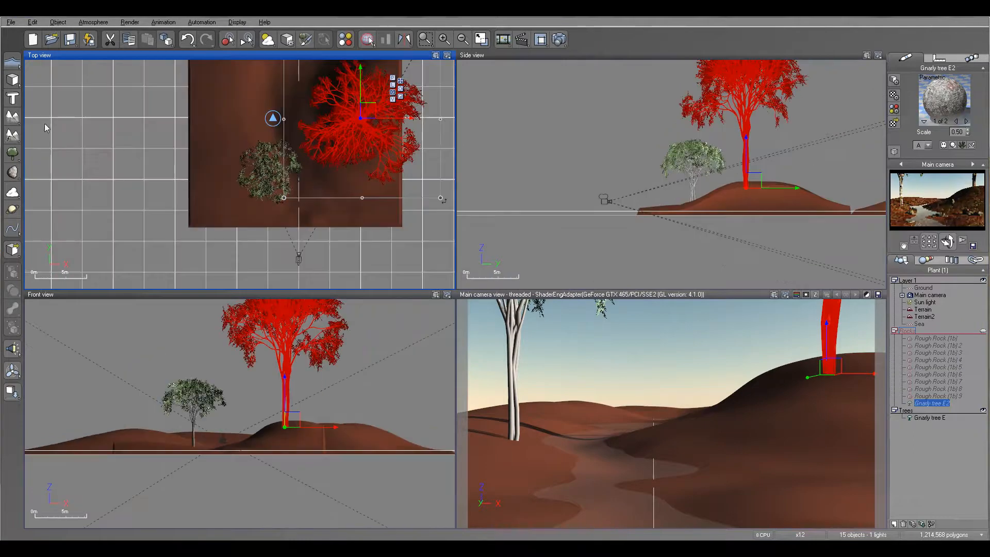
- Browse the Vue9.5 Trees collection and add a Red Mangrove 6 - Huge to the scene
click(12, 153)
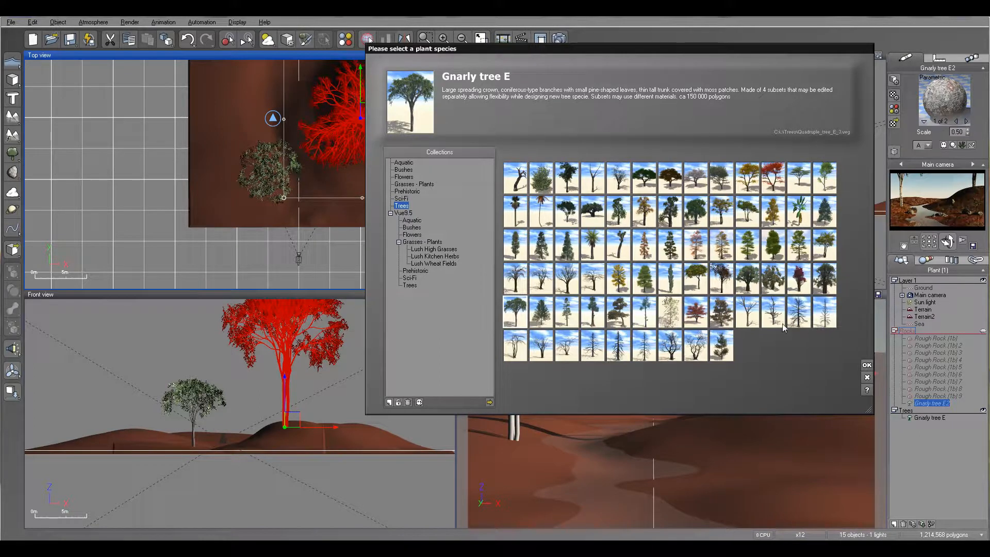
click(409, 285)
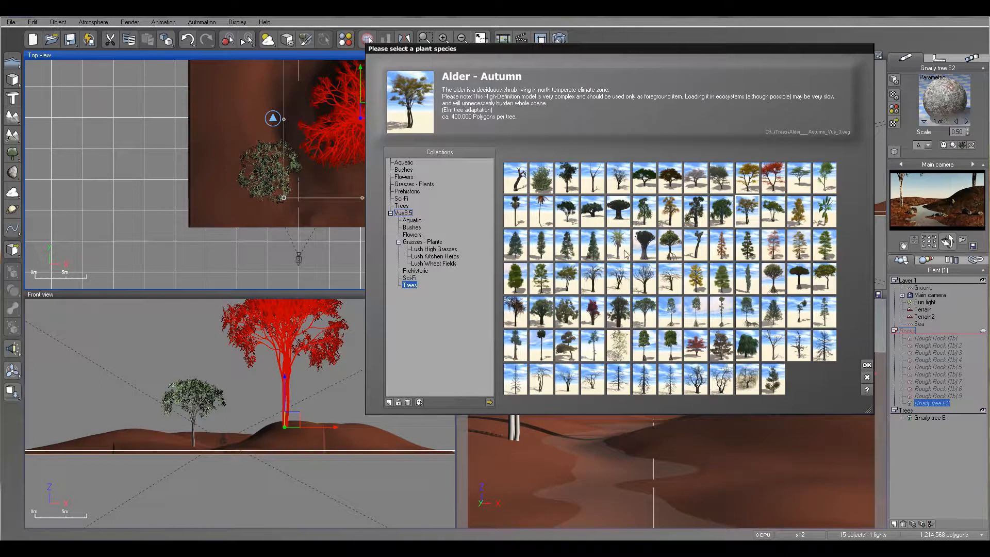
click(669, 247)
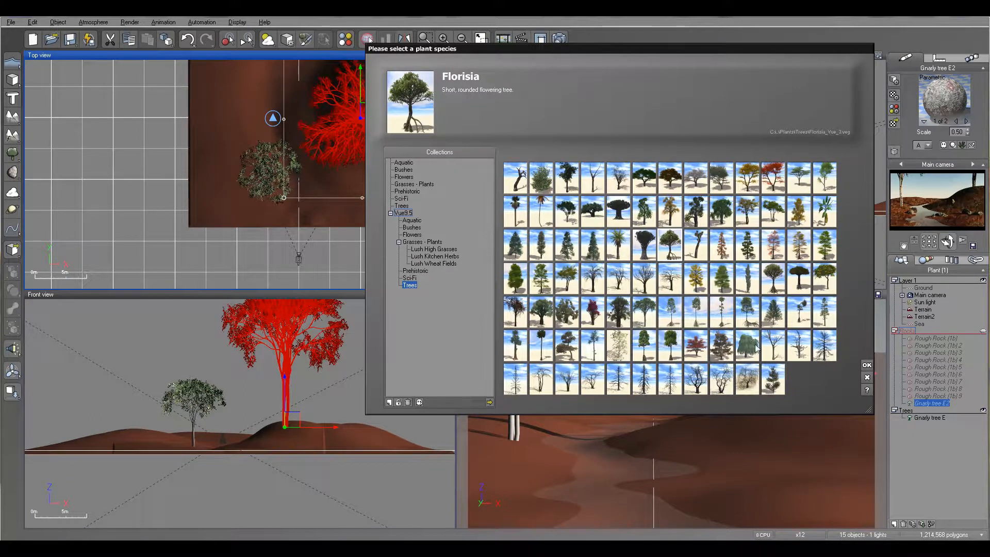
click(753, 318)
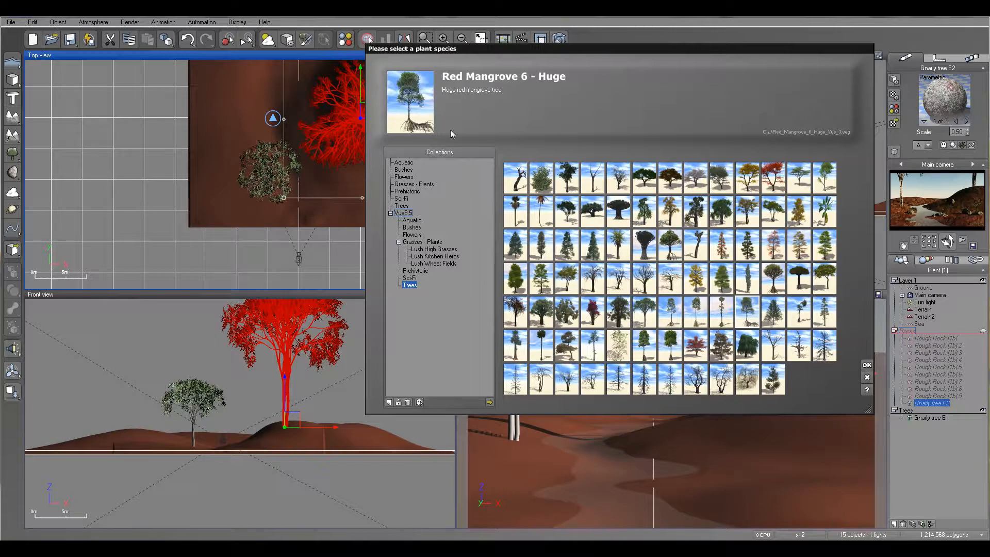
click(867, 365)
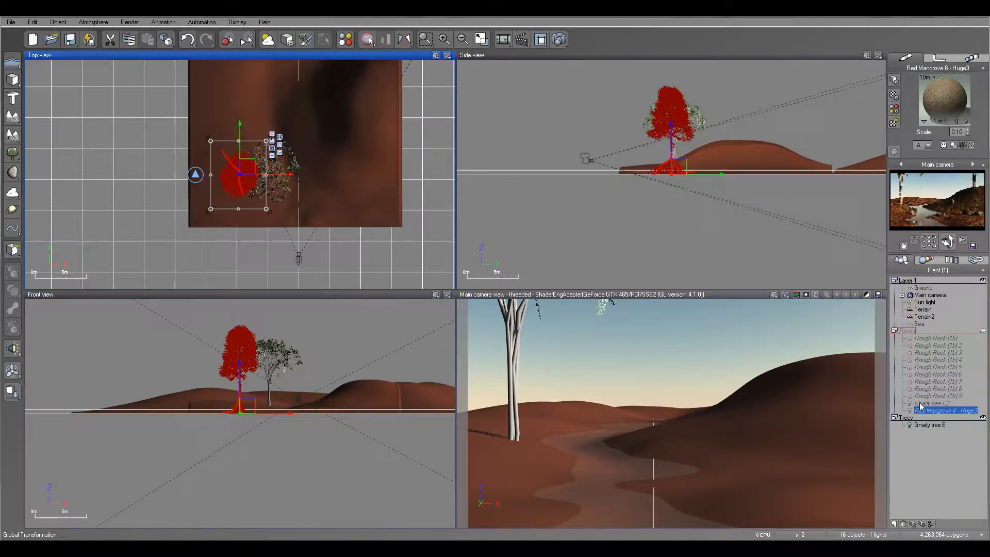
- Move Gnarly tree E2 and the Red Mangrove into the Trees layer, collapse Rocks and make Trees the active layer
mouse_move(920, 413)
mouse_down()
mouse_move(918, 426)
mouse_move(919, 412)
mouse_up()
click(895, 331)
click(901, 337)
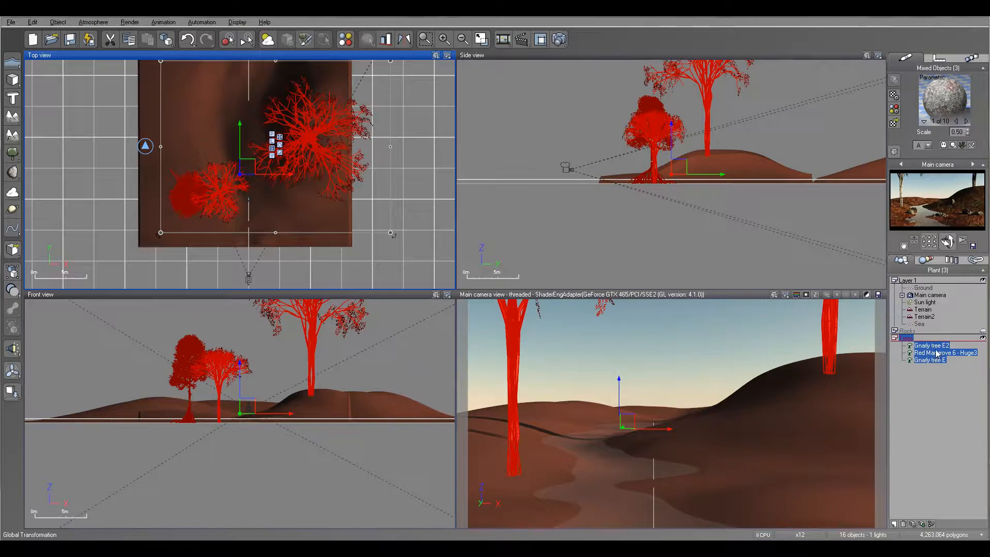
- Position the Red Mangrove on the river's left bank beyond the front gnarly tree and lower its roots into the terrain
click(937, 353)
drag(250, 172, 269, 92)
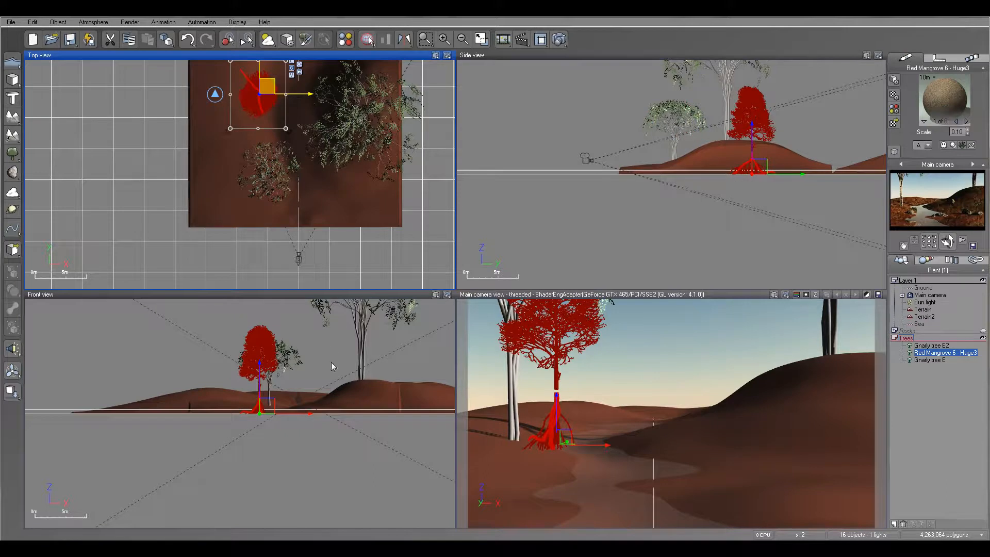
right_drag(274, 112, 303, 253)
drag(315, 270, 318, 207)
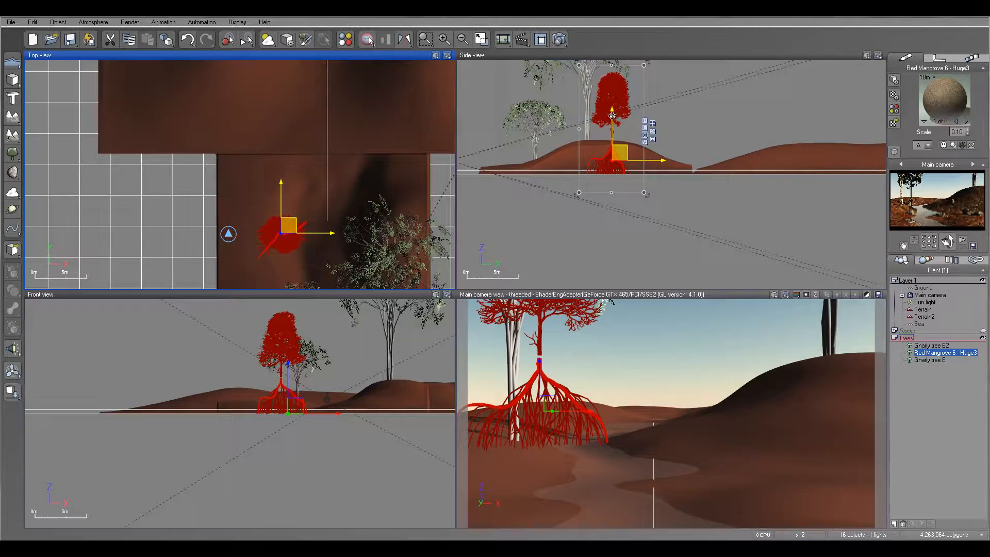
drag(612, 114, 614, 125)
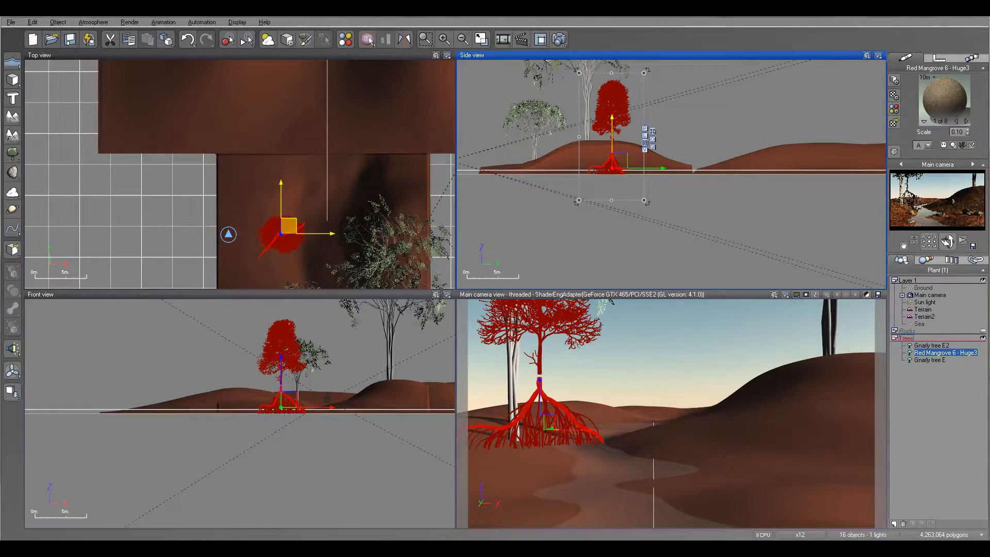
- Render the scene to check the mangrove, accept the post-render settings and close the render display
click(560, 39)
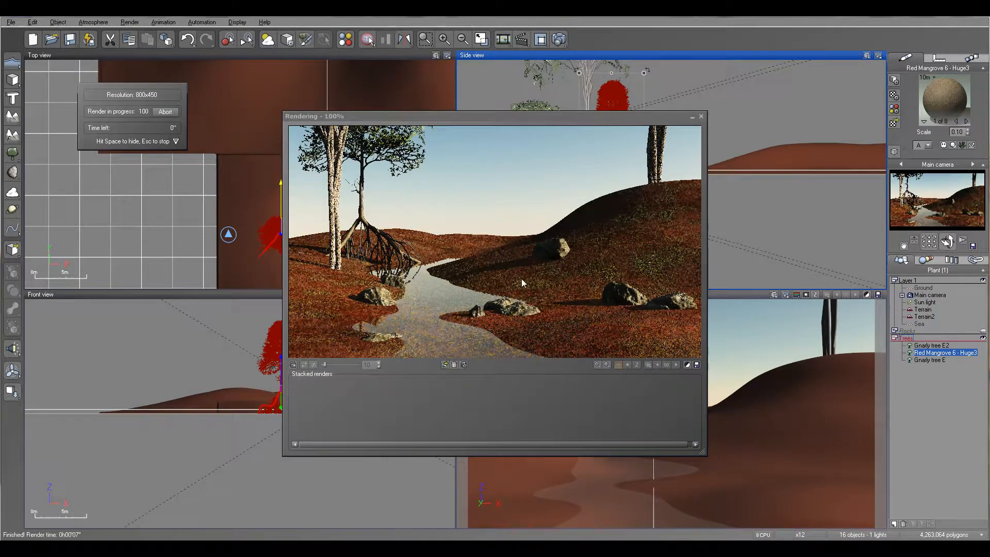
click(553, 336)
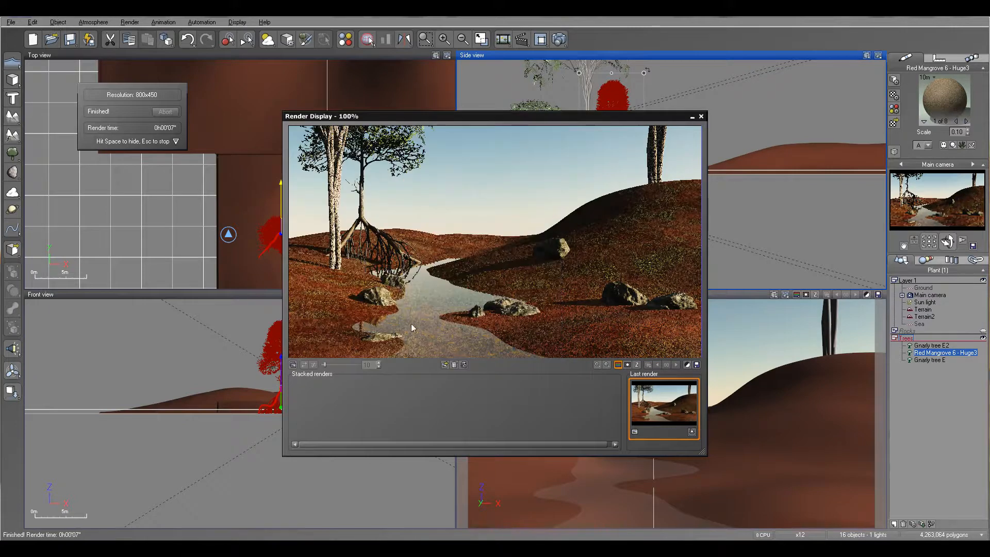
click(700, 117)
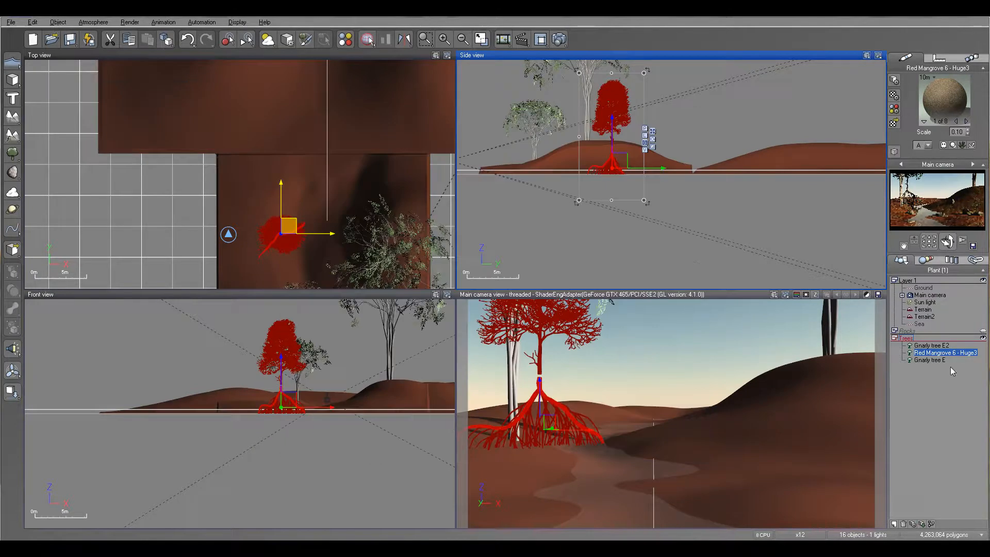
- Expand the Rocks layer and unhide it, and hide the Trees layer
click(895, 331)
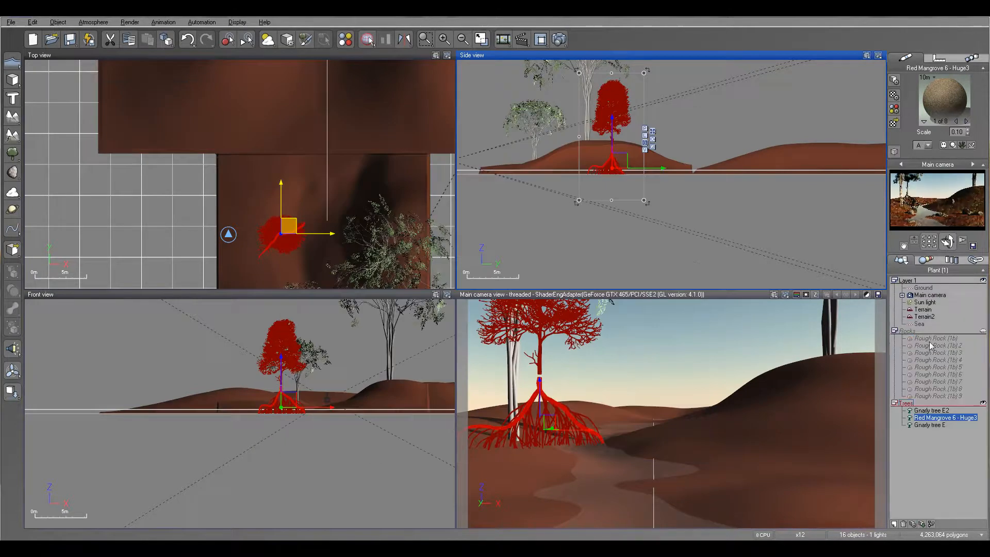
click(931, 345)
click(983, 331)
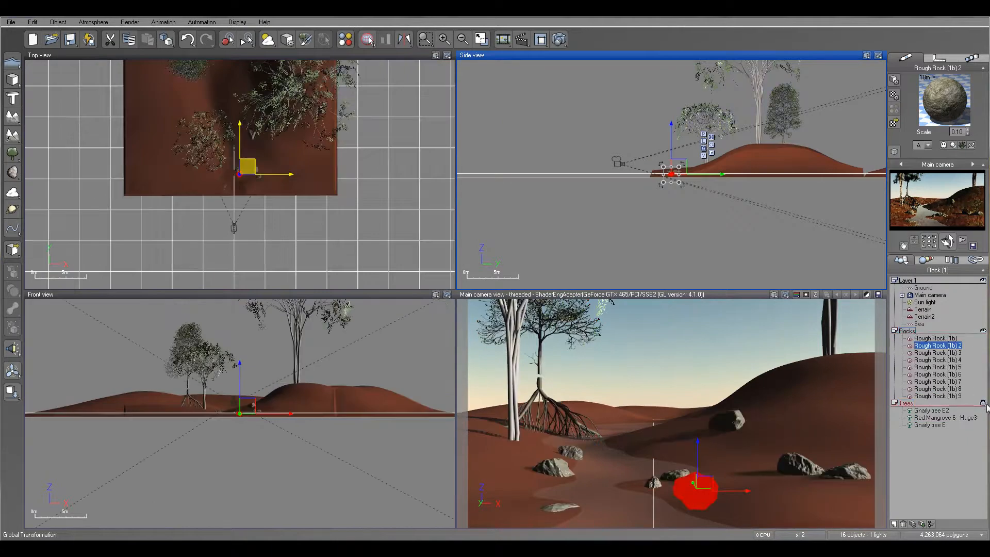
click(983, 403)
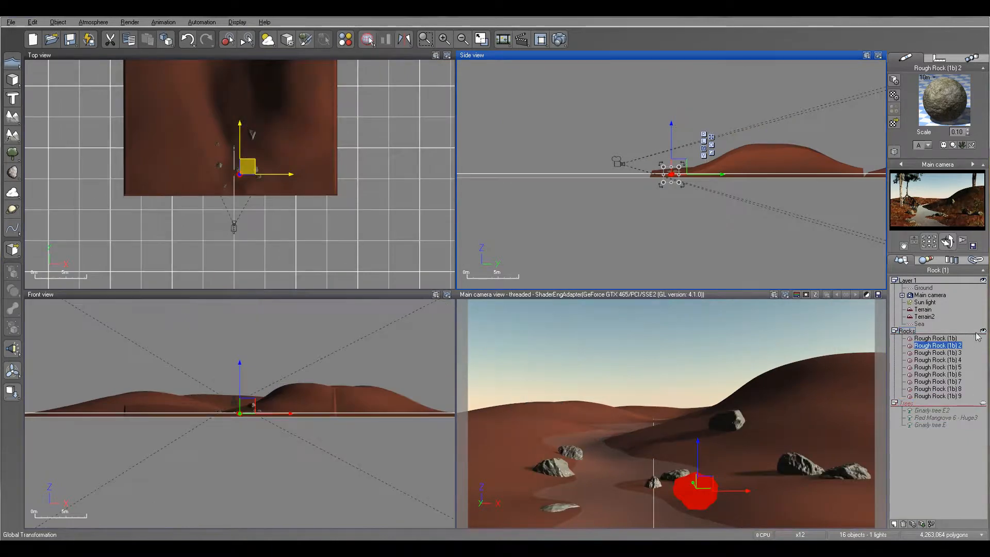
- Add a rock, move it upstream to the middle of the river and lower it onto the riverbed
click(14, 171)
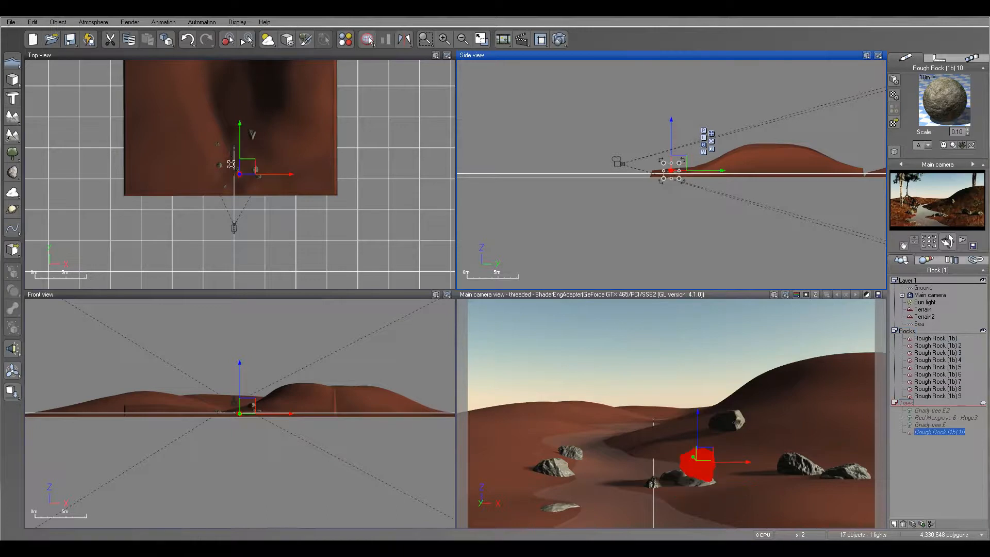
scroll(243, 180, up, 2)
scroll(243, 180, up, 2)
drag(248, 165, 216, 70)
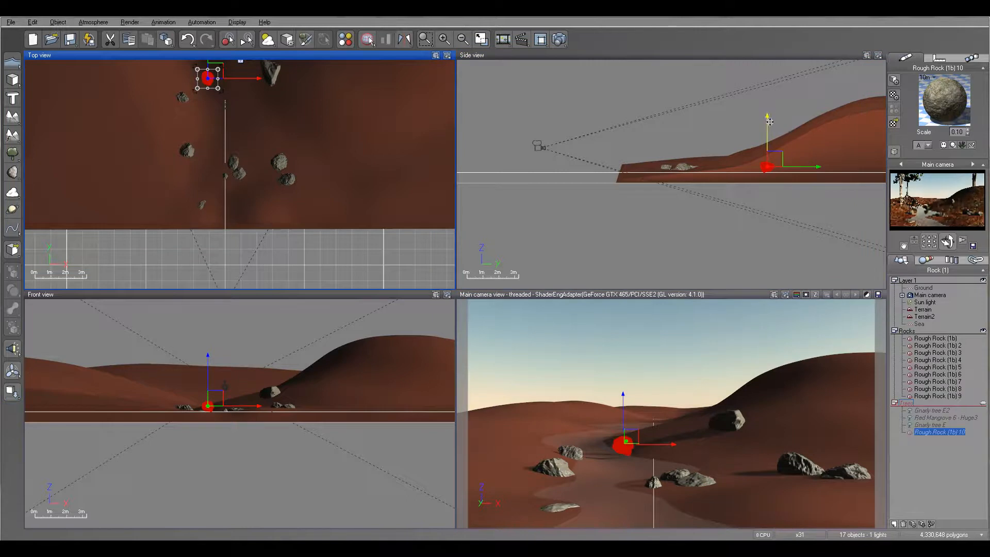
drag(768, 122, 767, 130)
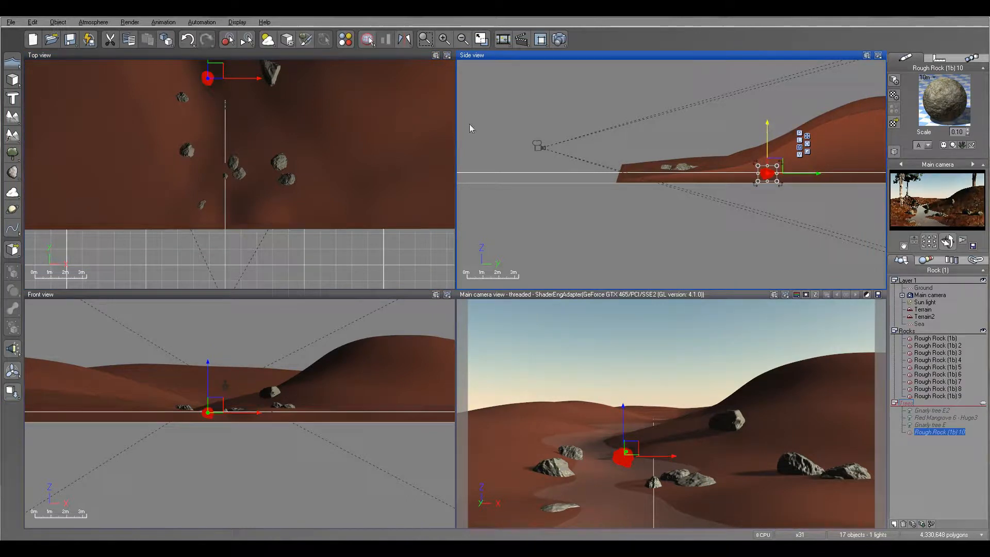
- Add a second rock beside the existing one at the near left bank and lower it into the ground
click(12, 171)
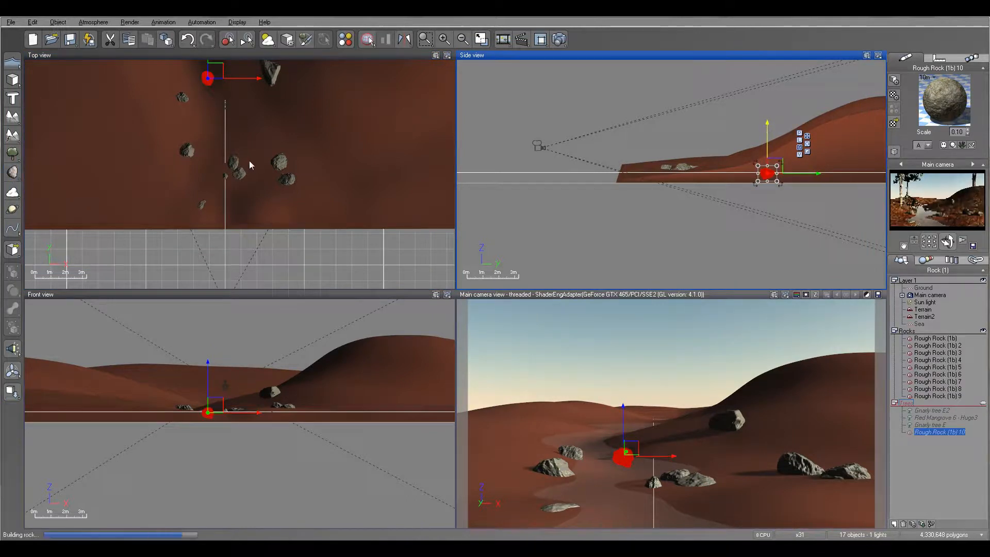
drag(247, 161, 214, 139)
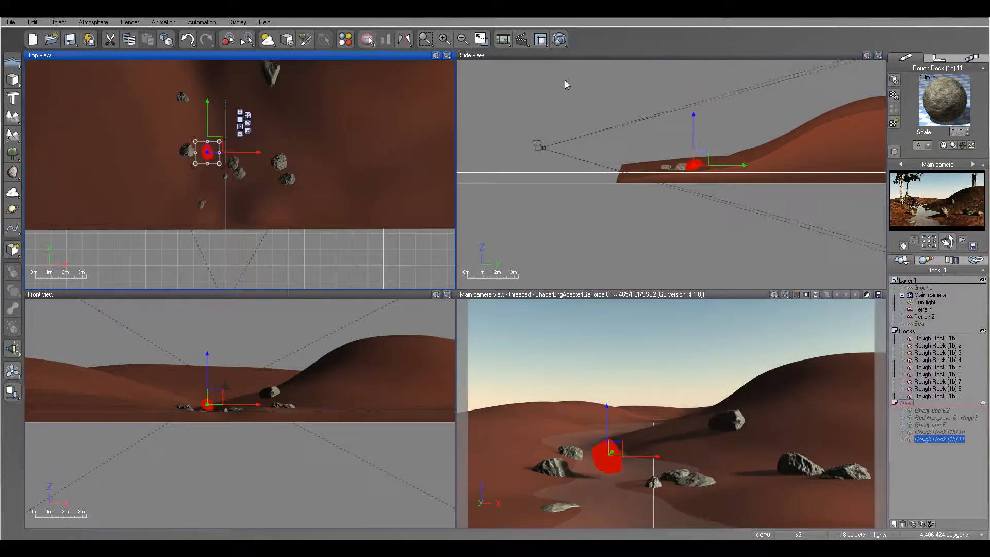
click(695, 119)
drag(695, 120, 696, 133)
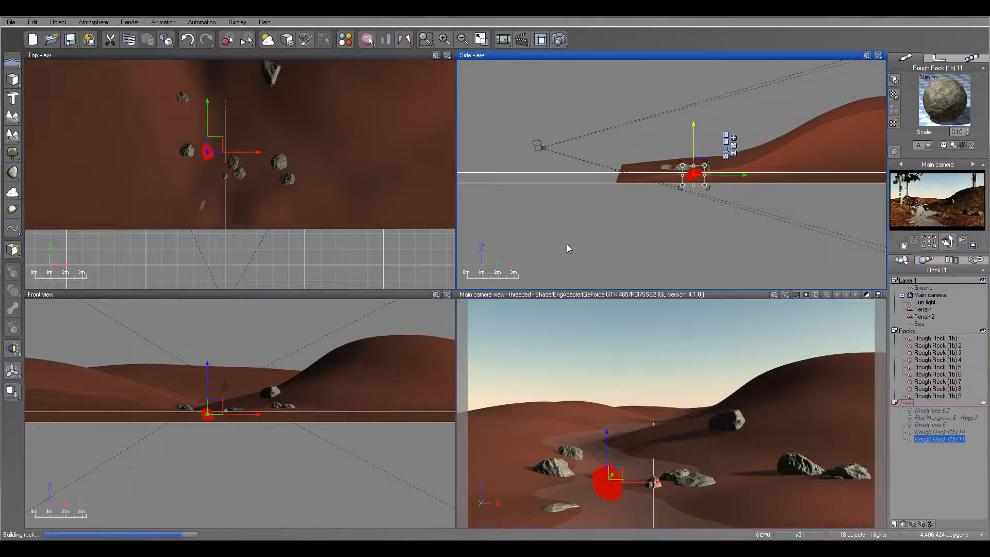
- Add a third rock next to the farther rock on the left bank and lower it to ground level
drag(256, 154, 195, 59)
drag(760, 132, 759, 140)
right_drag(253, 173, 300, 259)
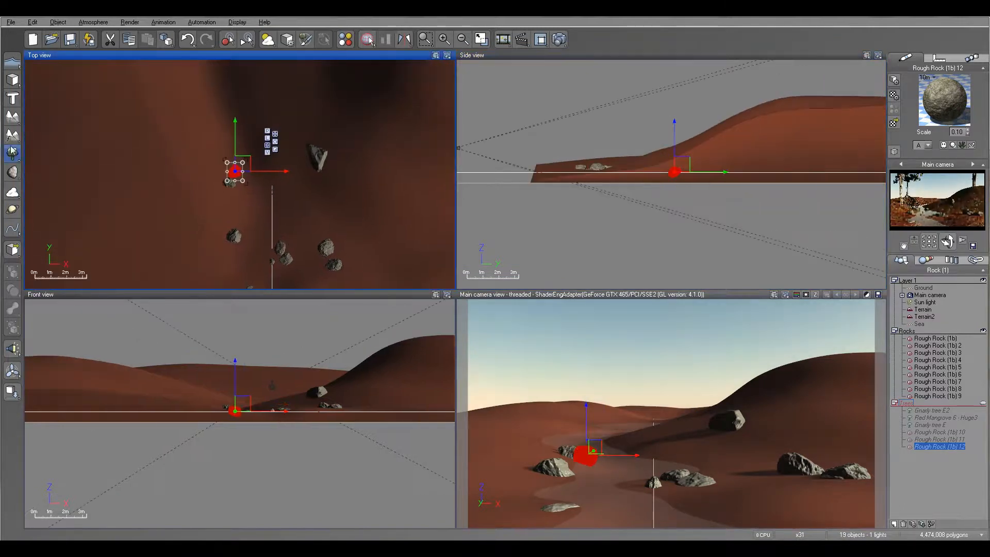
- Add a long fourth rock farther upstream on the left bank and sink it slightly into the terrain
click(13, 174)
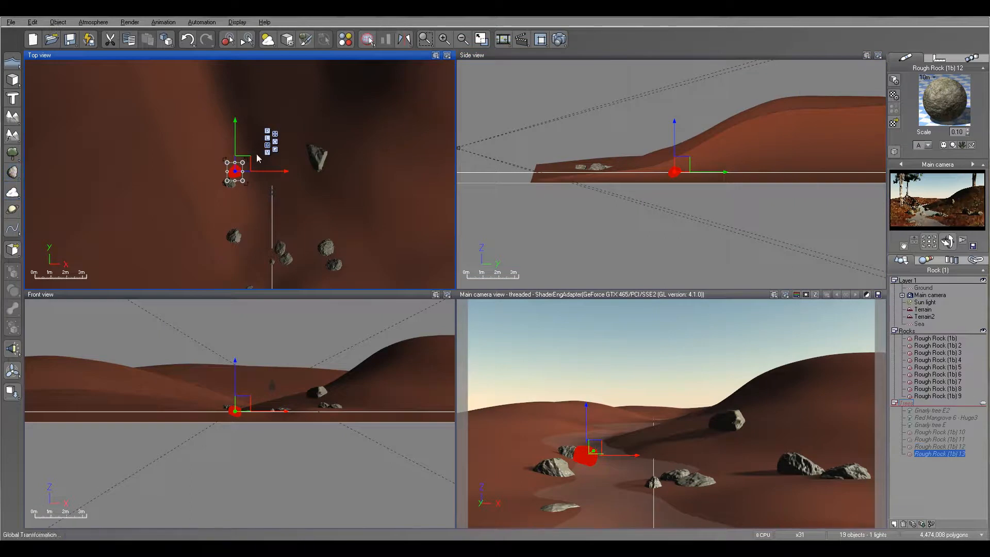
drag(257, 157, 223, 129)
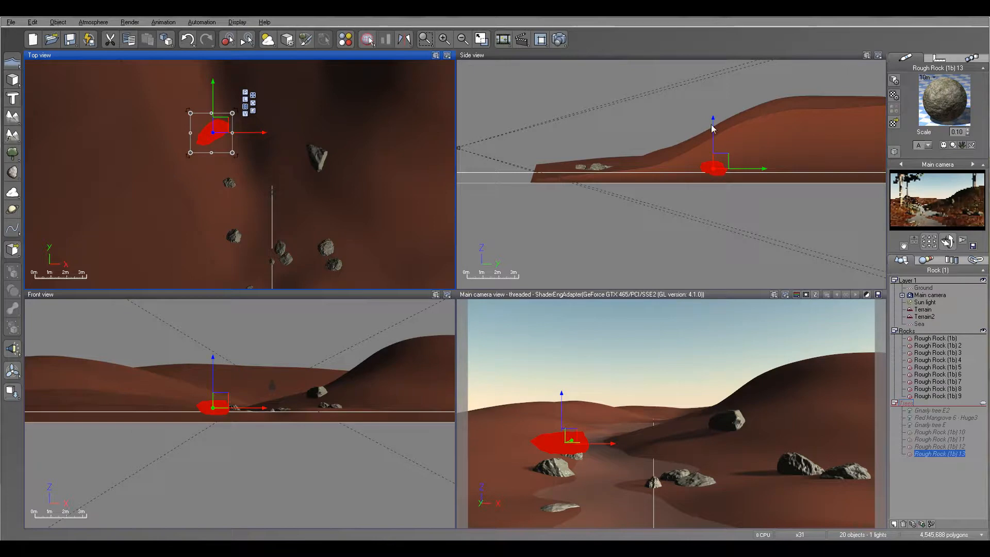
drag(713, 124, 714, 132)
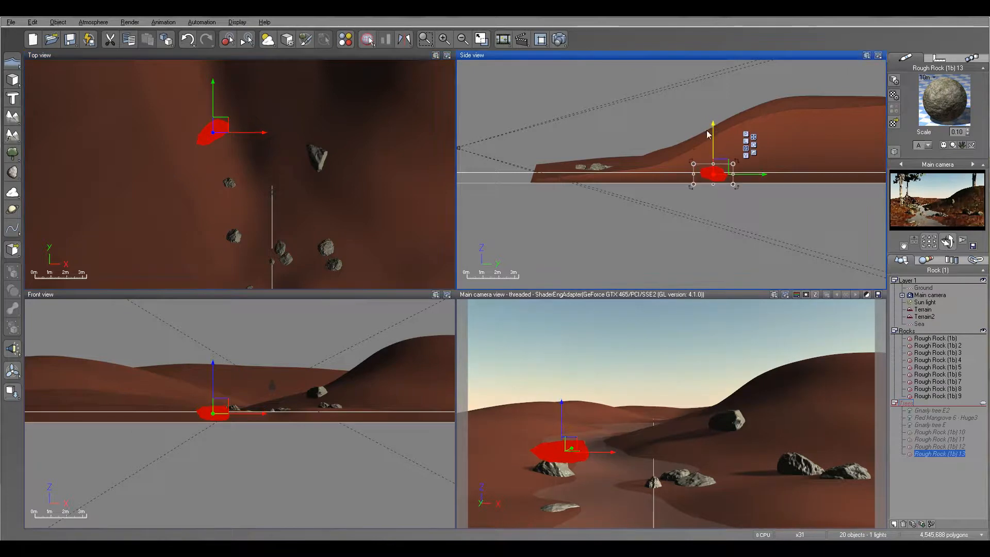
- Add a small fifth rock right beside the long upstream rock and lower it slightly into the terrain
click(13, 173)
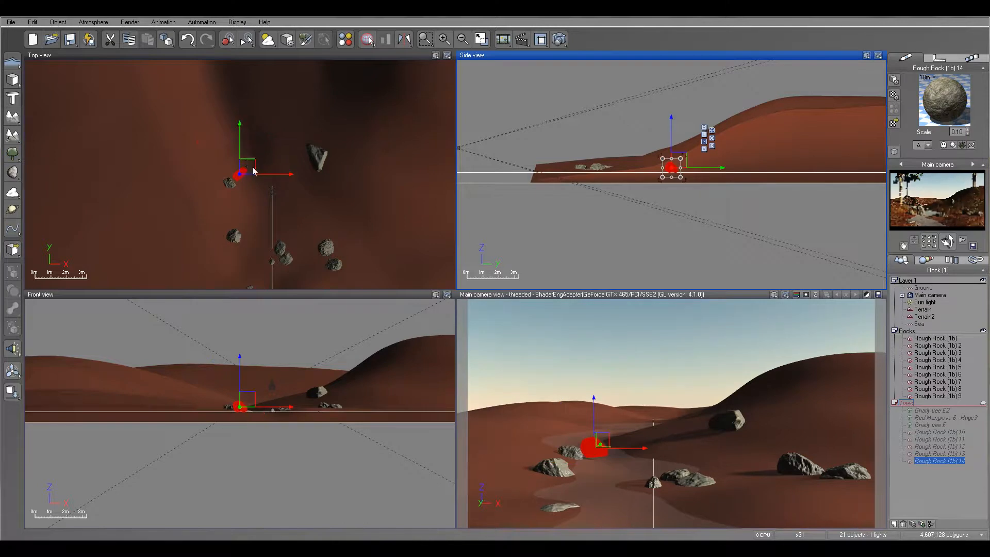
click(251, 164)
drag(244, 171, 228, 136)
drag(709, 118, 708, 123)
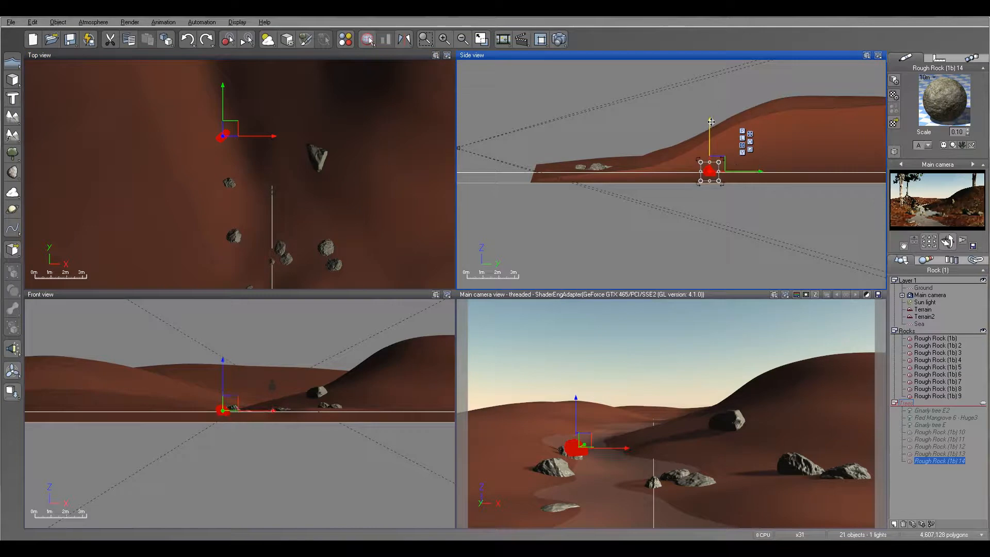
- Move the five new rocks into the Rocks layer and render the scene to check them, closing the render display when done
shift+click(937, 434)
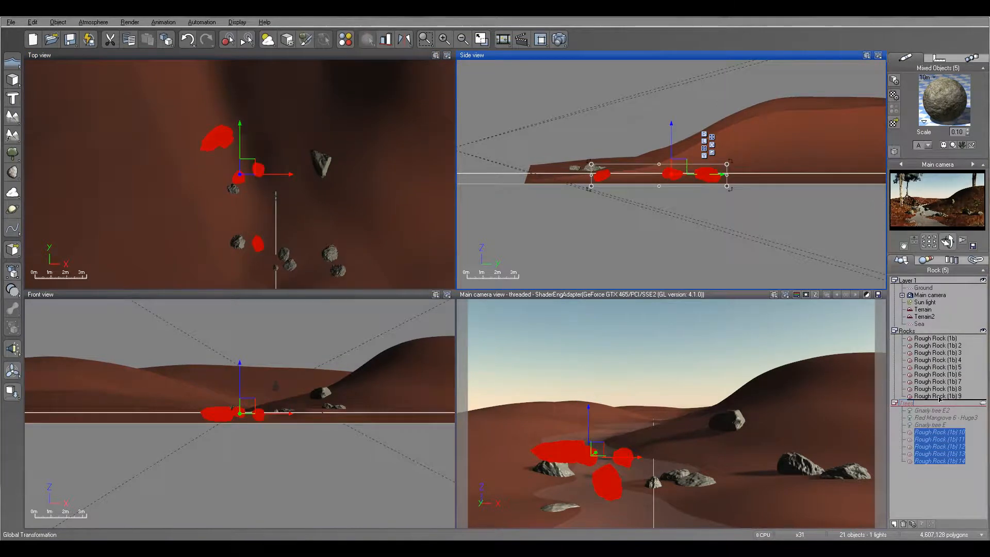
drag(939, 398, 940, 399)
click(566, 37)
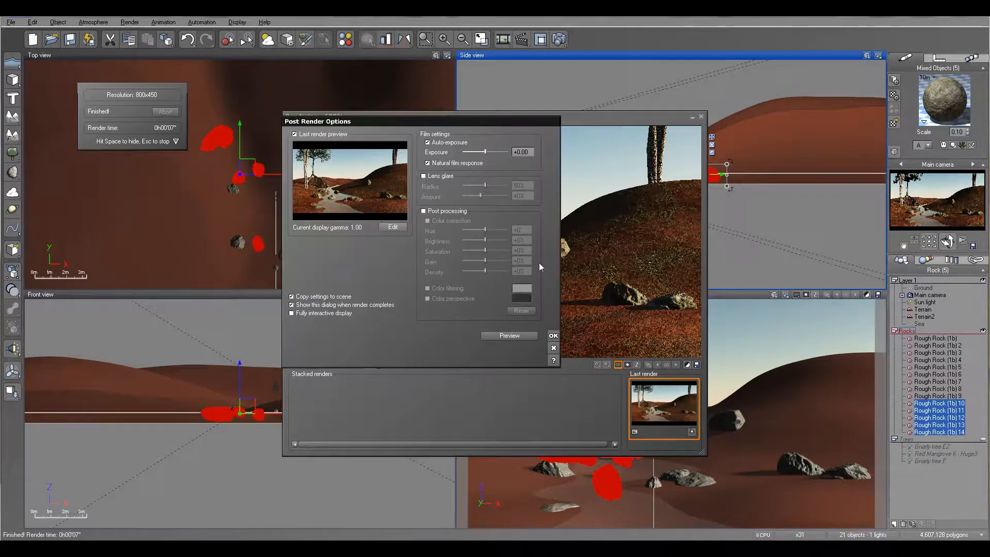
click(554, 336)
click(701, 117)
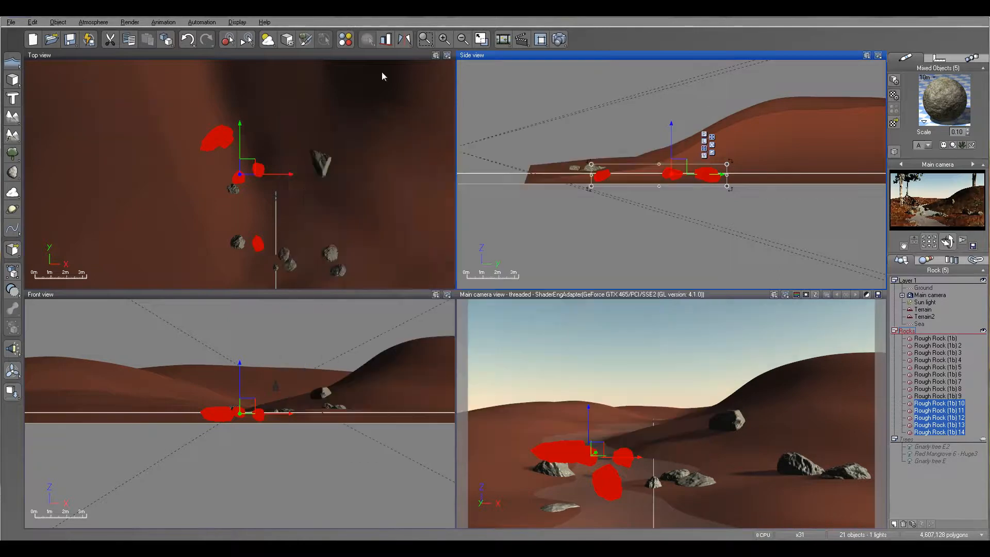
- Browse the Vue9.5 Trees collection and add a Gnarly tree E to the scene
scroll(401, 187, down, 6)
right_drag(366, 148, 351, 248)
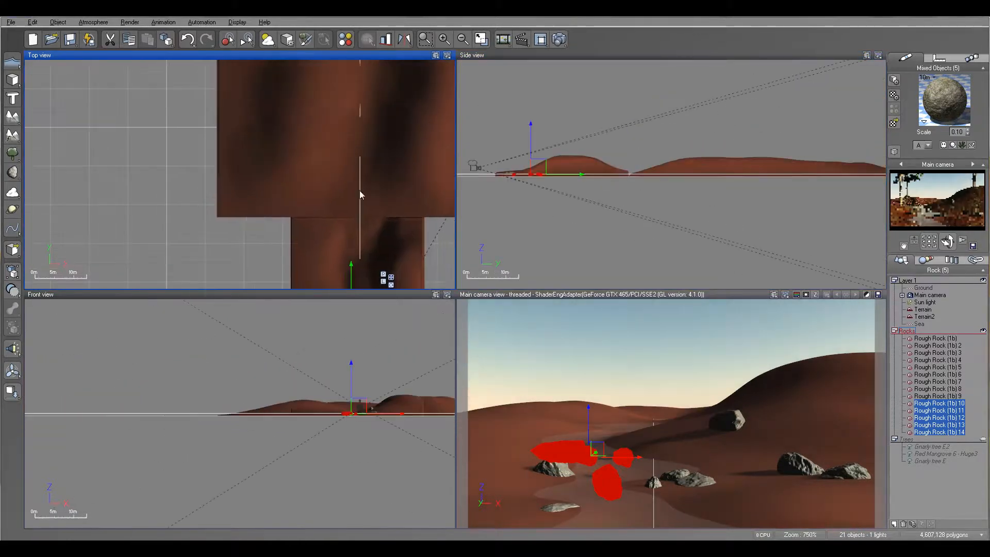
right_drag(394, 163, 338, 160)
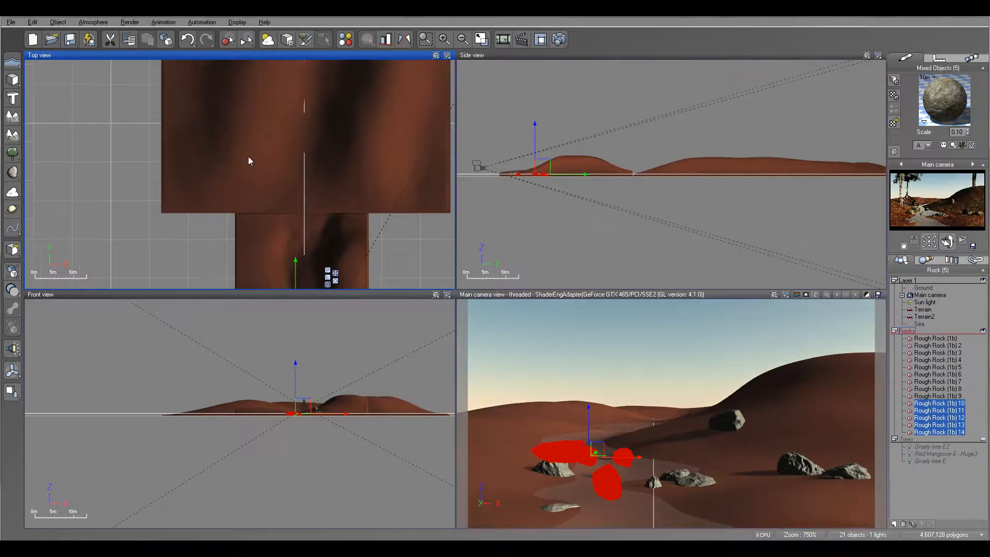
right_click(11, 154)
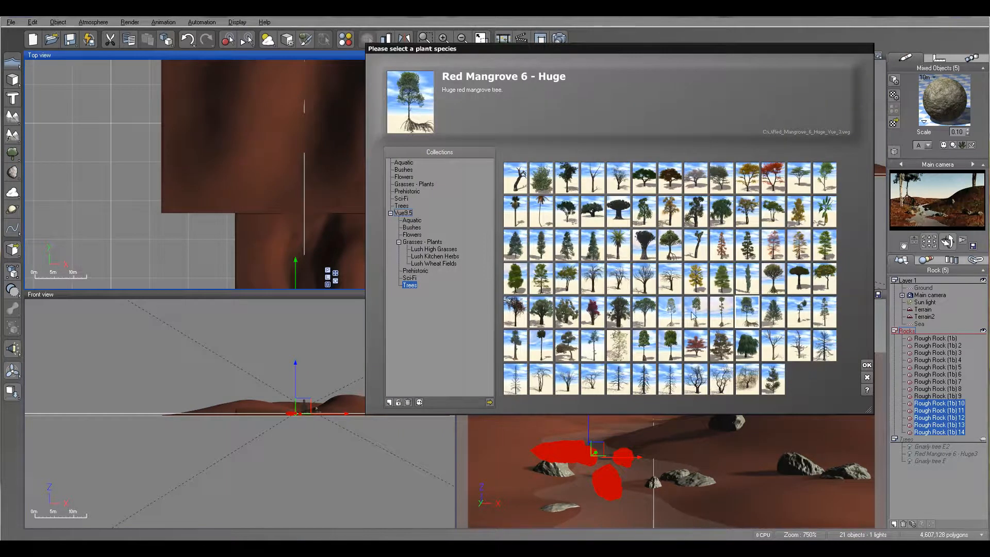
click(671, 312)
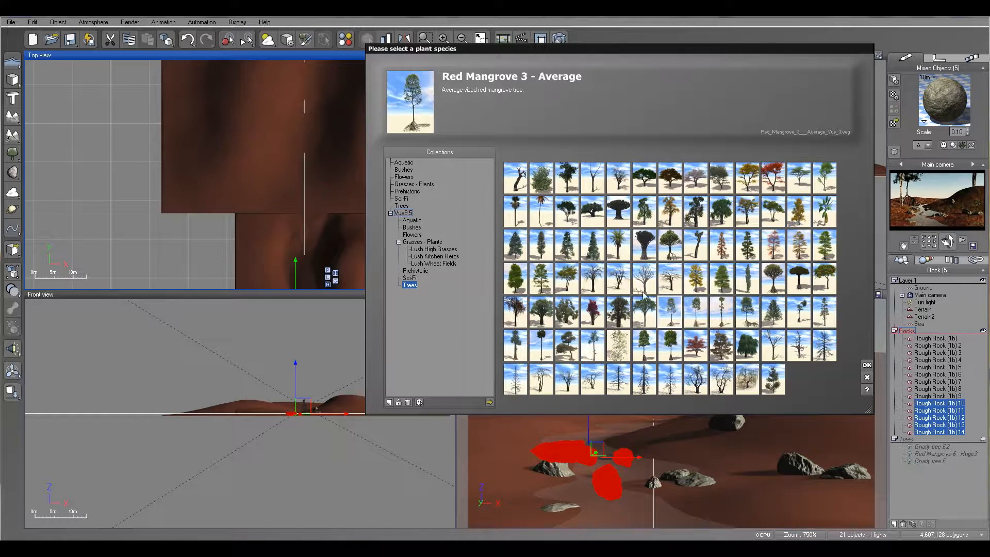
click(649, 310)
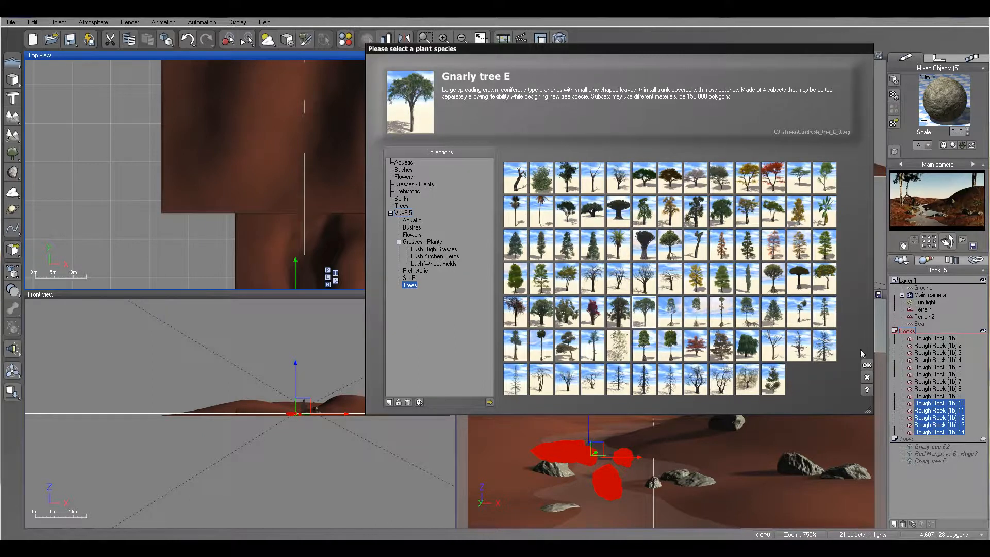
click(867, 366)
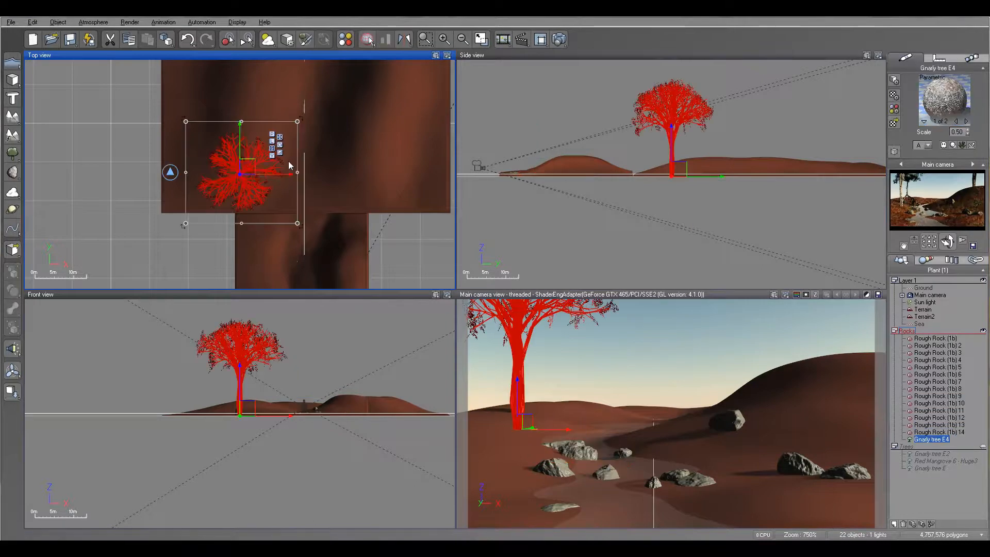
- Move the new gnarly tree back onto the distant terrain near the river line and drop it onto the ground
drag(248, 159, 282, 97)
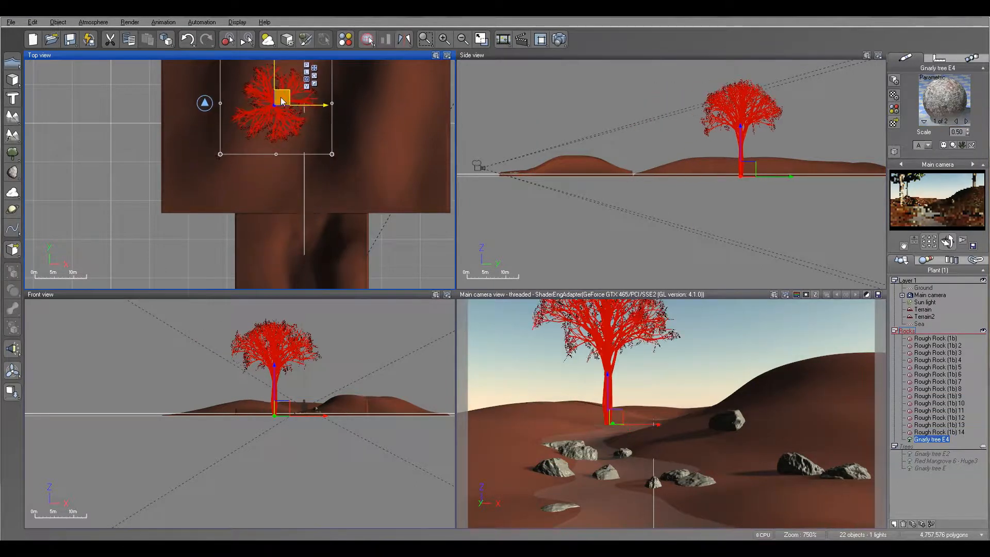
mouse_move(750, 169)
mouse_down()
mouse_move(753, 144)
mouse_move(751, 159)
mouse_up()
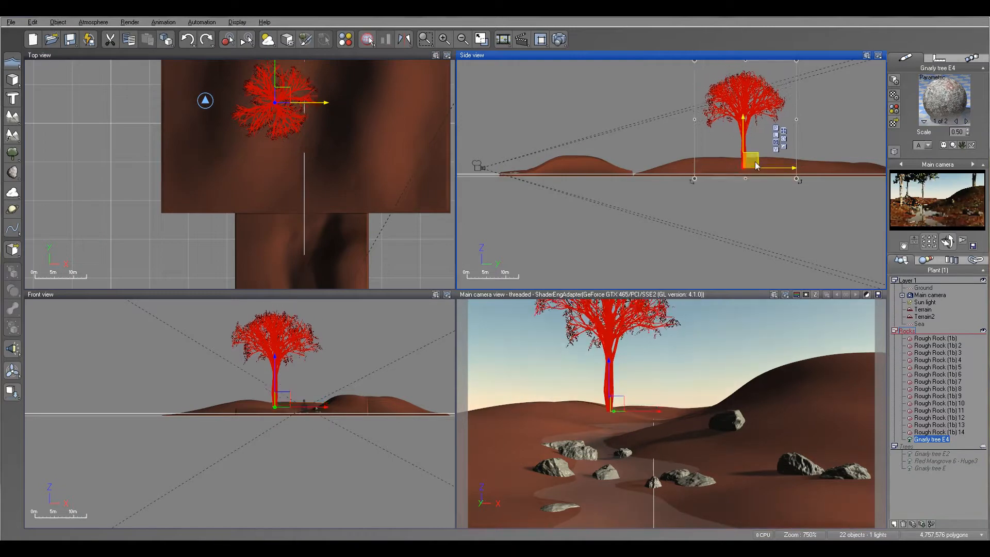
click(12, 391)
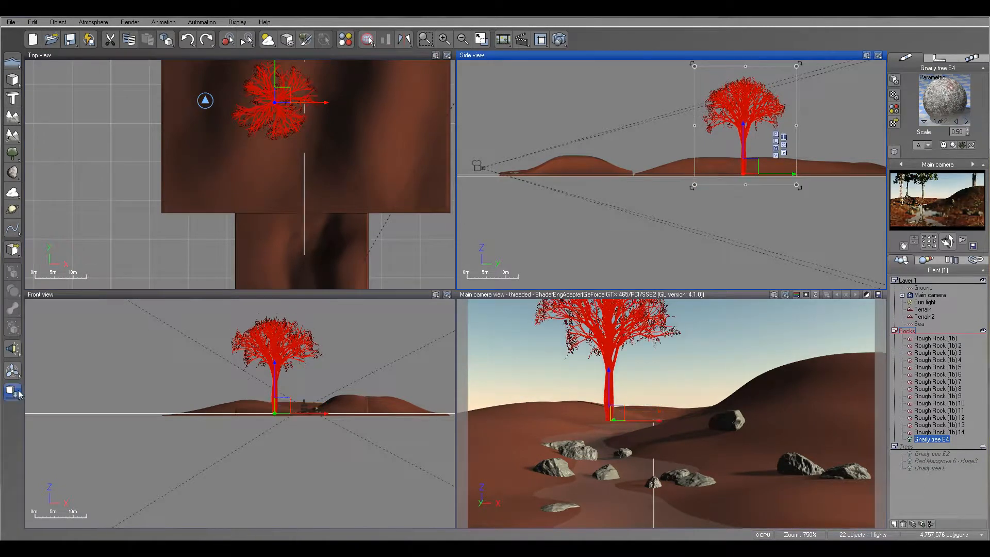
- Add two more gnarly trees to the distant terrain, one just in front of the first and one across the river
click(15, 156)
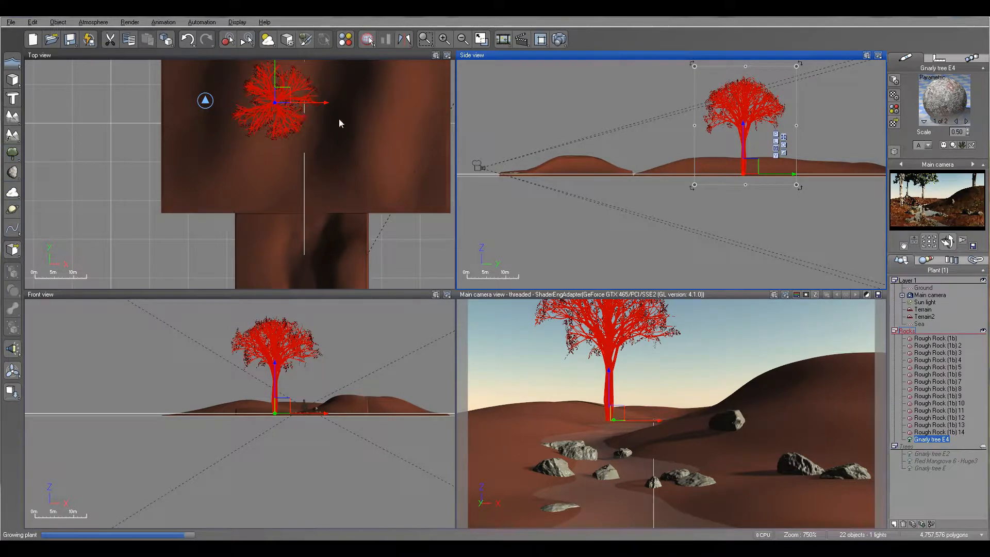
drag(248, 172, 274, 145)
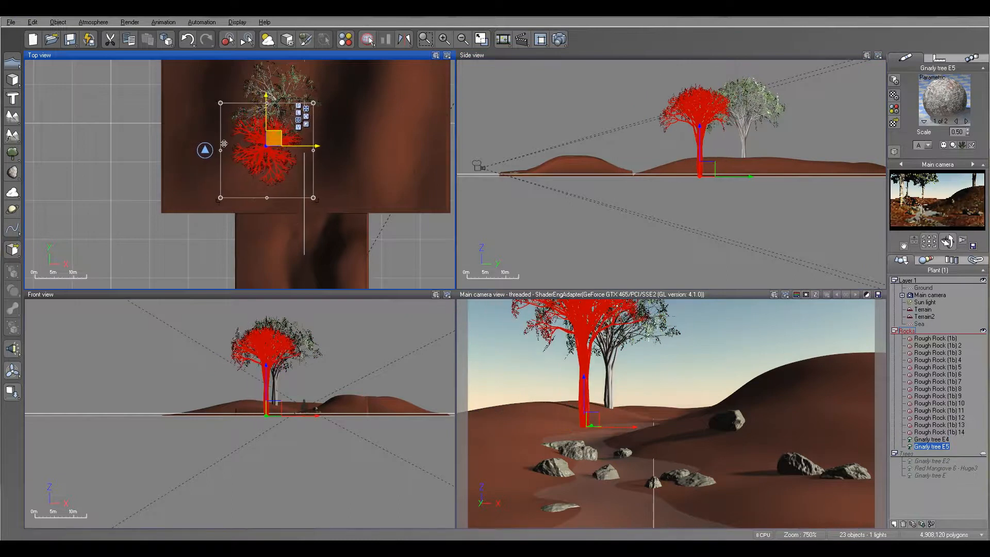
click(12, 152)
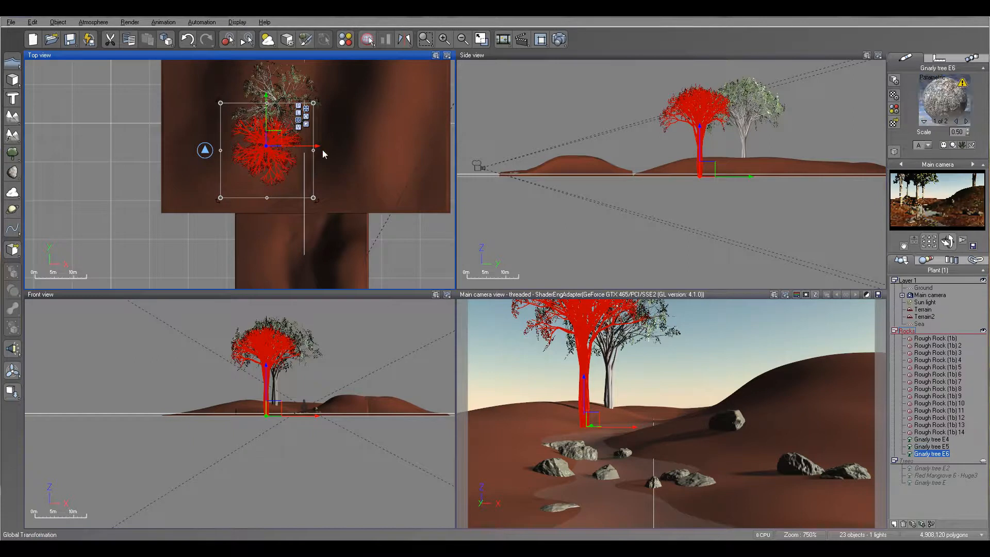
drag(246, 155, 355, 95)
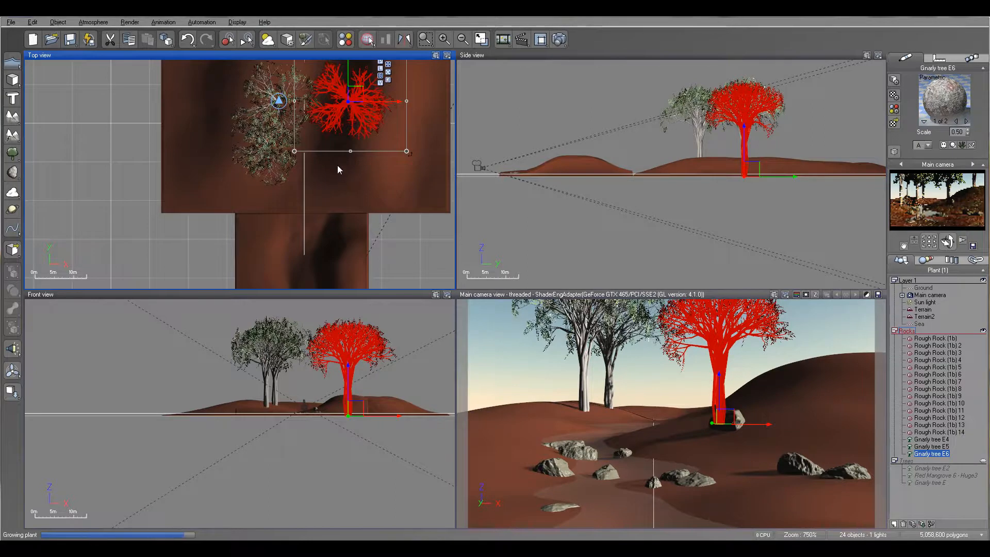
- Add another gnarly tree at the front of the left-bank group and one behind the tree on the opposite bank
drag(248, 166, 272, 183)
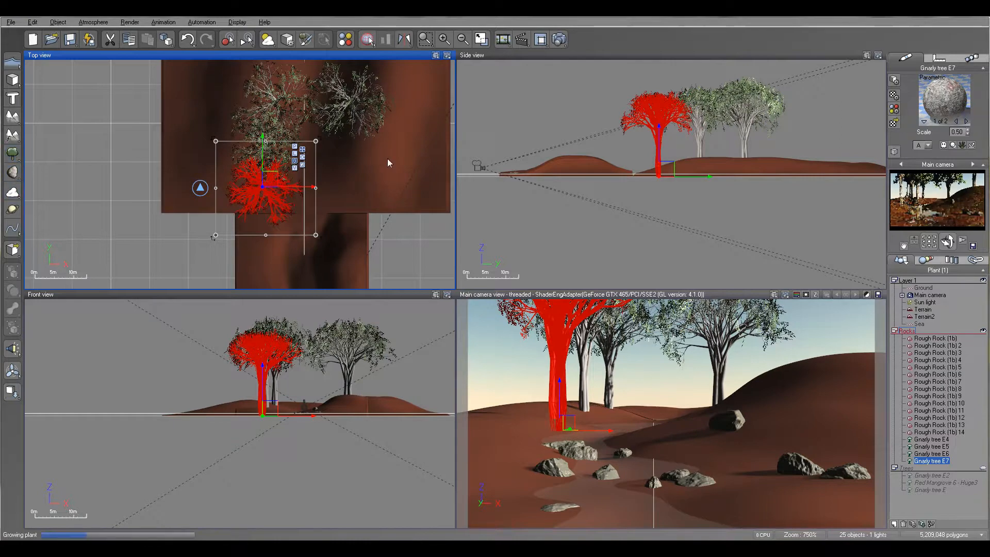
click(11, 153)
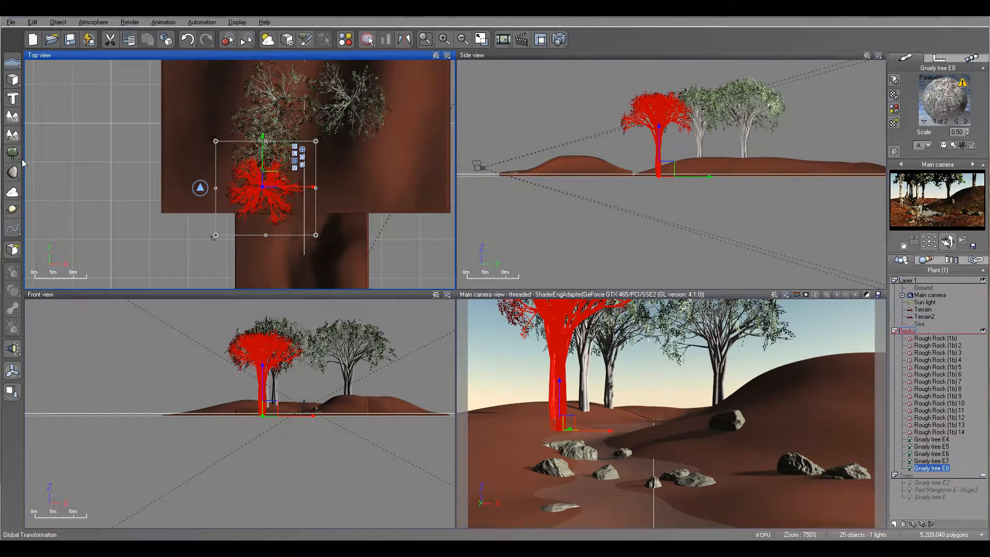
drag(242, 146, 383, 58)
right_drag(363, 149, 323, 248)
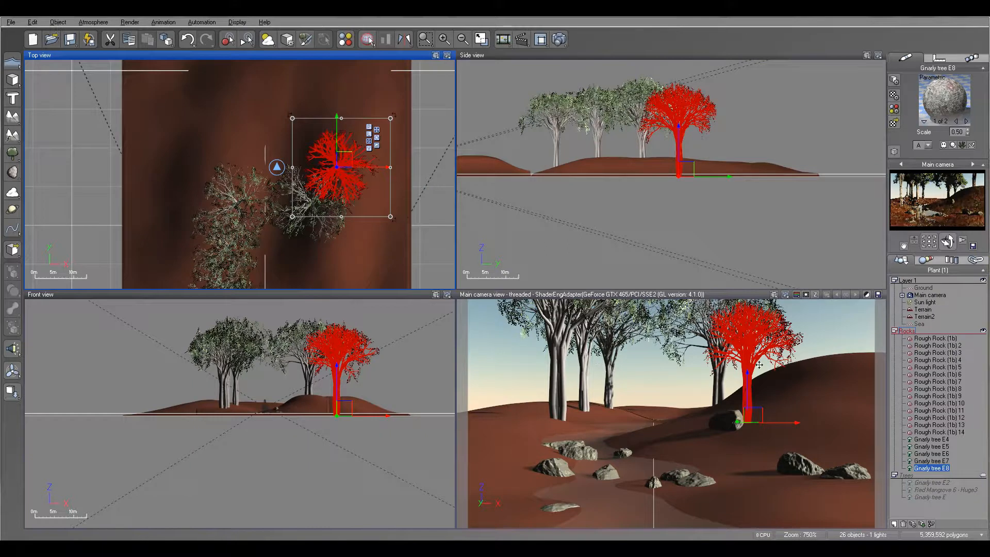
- Add a new large terrain and move it back behind the river terrains and trees
right_drag(221, 92, 228, 202)
click(14, 117)
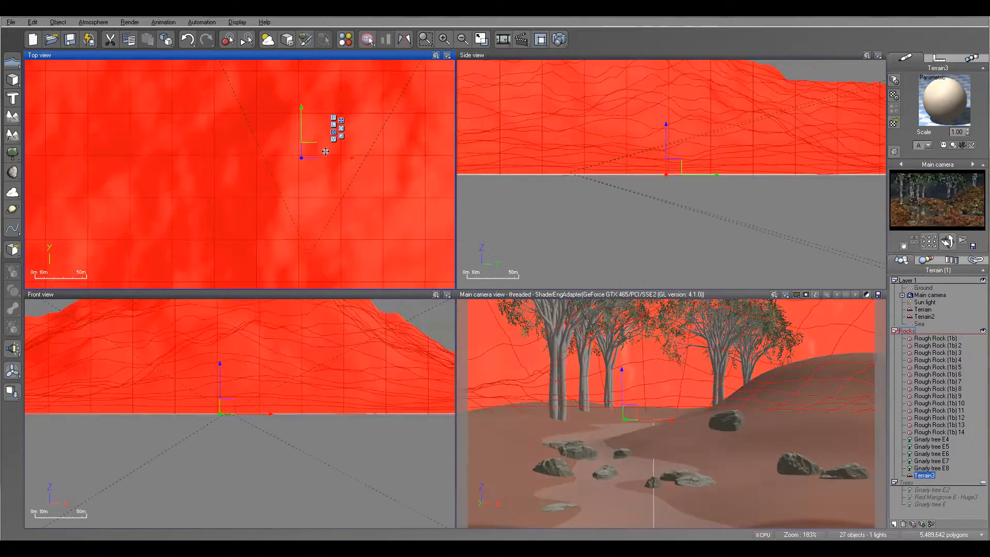
scroll(325, 151, down, 5)
drag(201, 272, 334, 139)
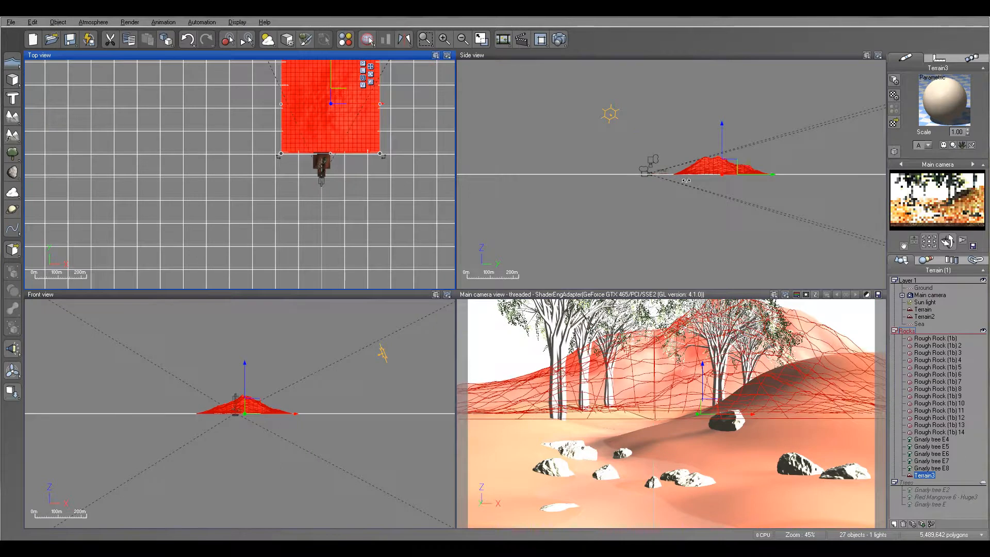
- Tilt the new terrain up steeply to form a hillside backdrop and shift it slightly closer to the trees
scroll(634, 171, up, 2)
scroll(634, 172, up, 2)
drag(790, 148, 794, 107)
drag(664, 125, 653, 97)
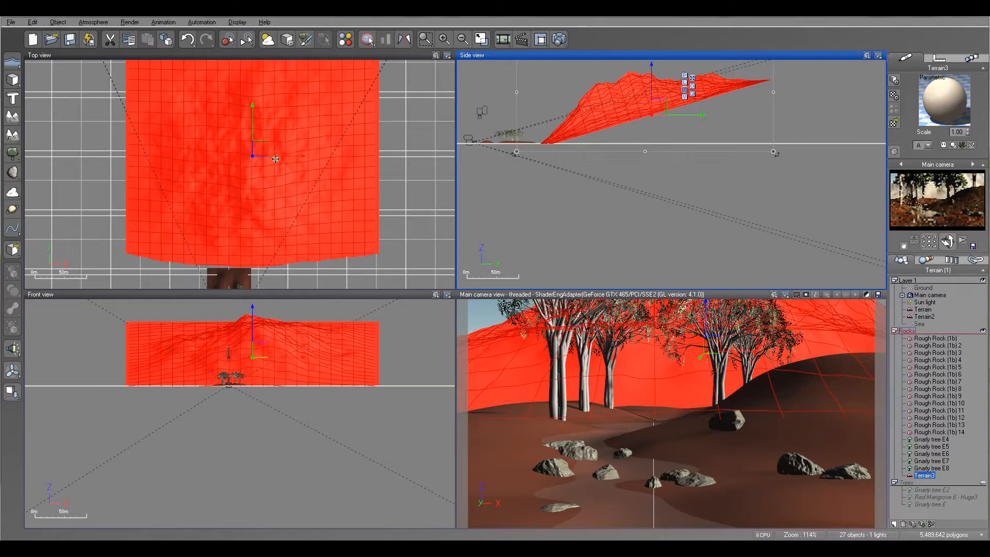
drag(779, 153, 730, 193)
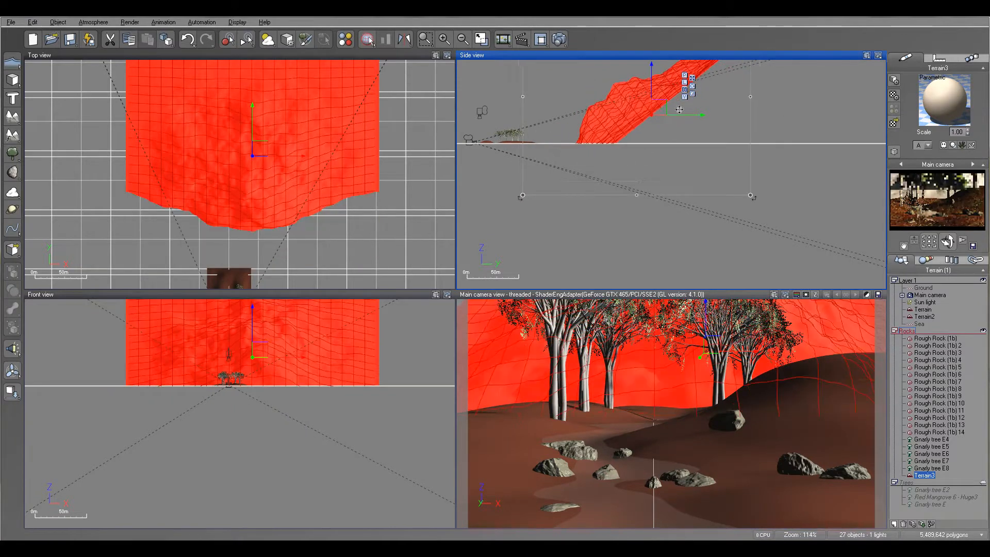
drag(642, 110, 644, 110)
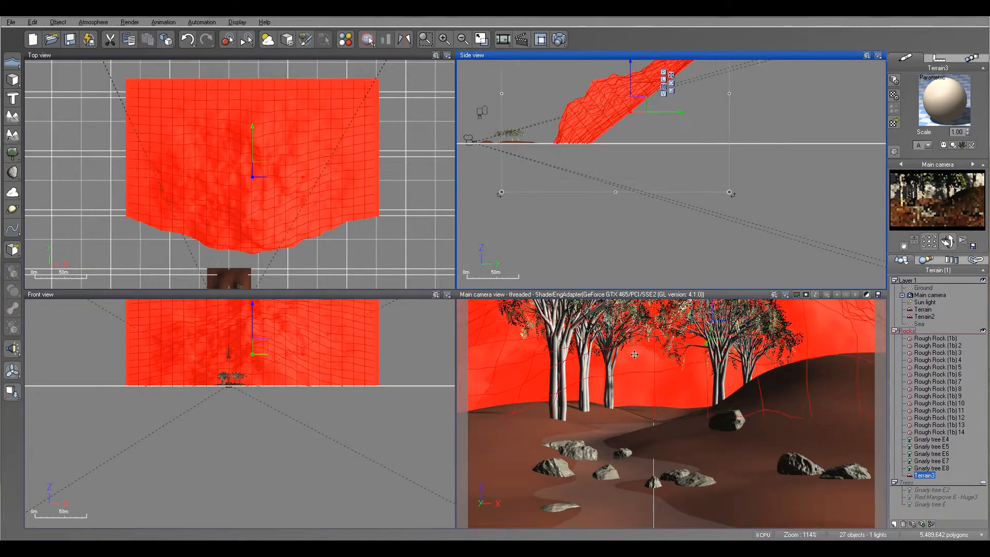
- Apply the Grass material from the Landscapes collection to the backdrop terrain and test-render the scene, closing the render display when done
click(894, 124)
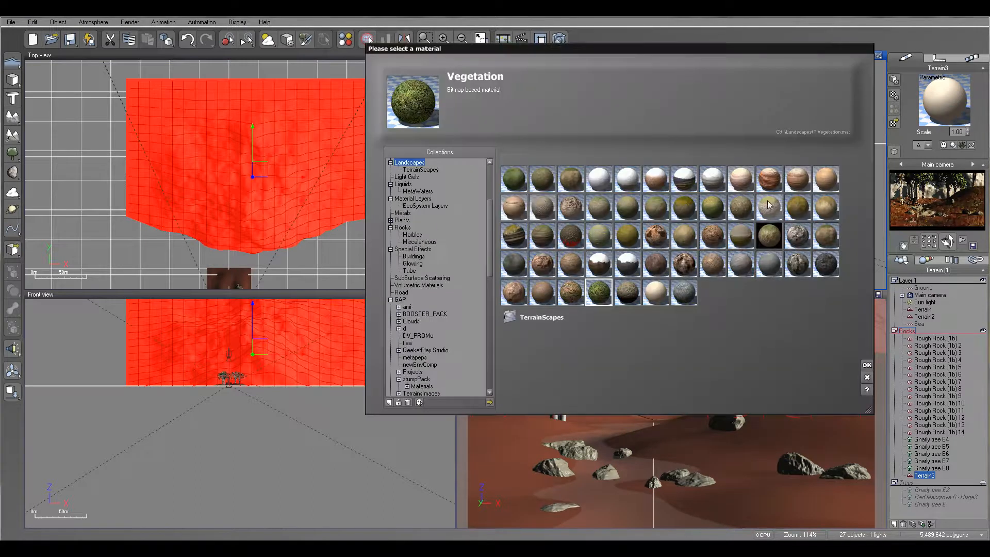
click(513, 179)
click(866, 363)
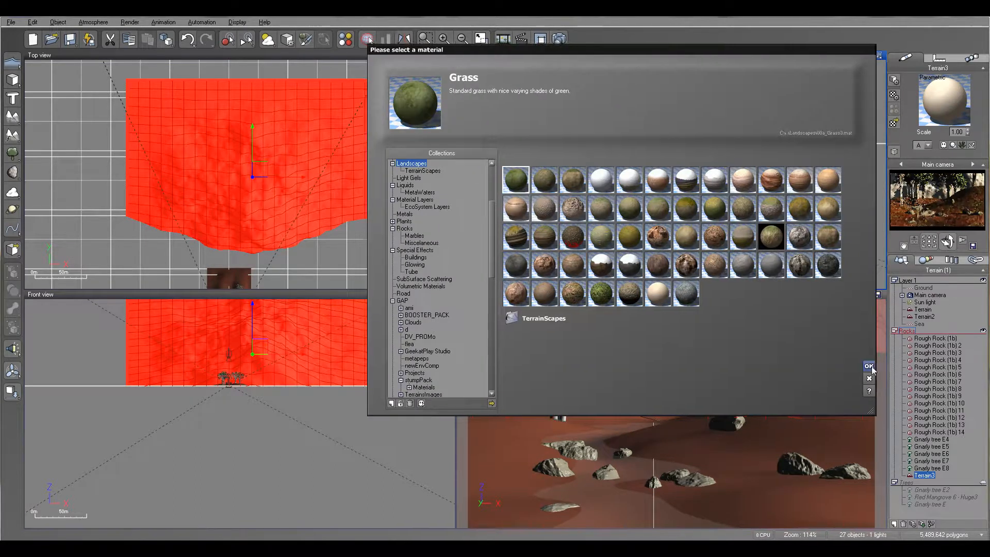
click(506, 176)
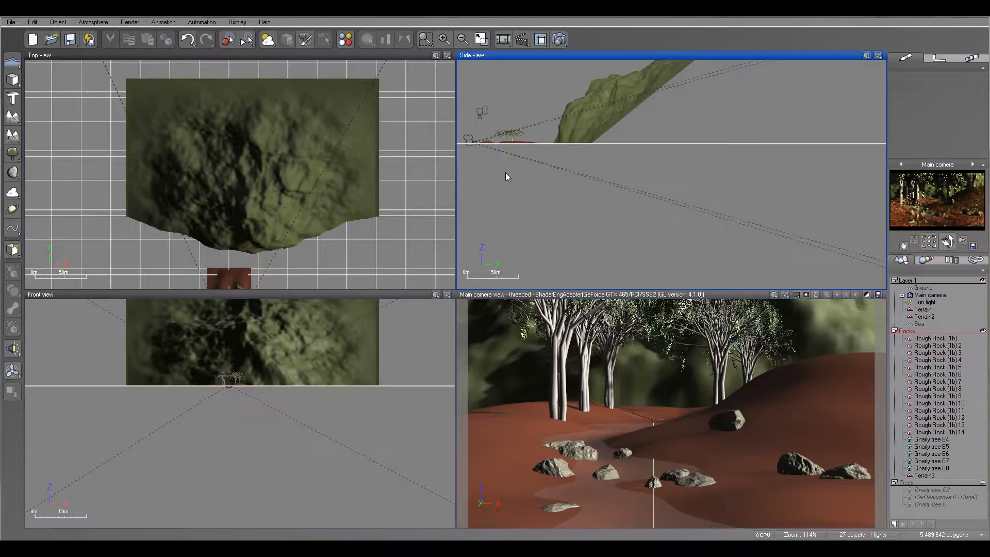
click(559, 39)
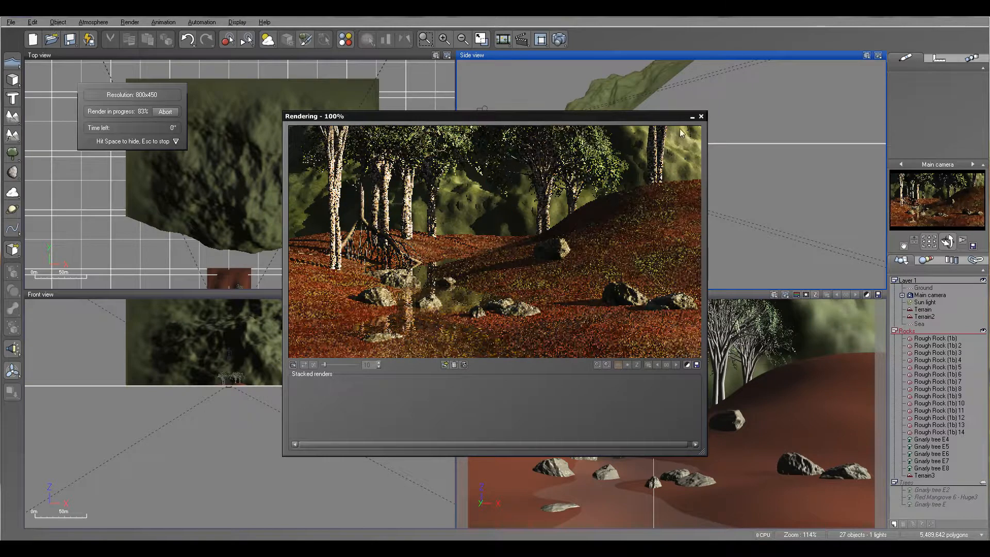
click(701, 117)
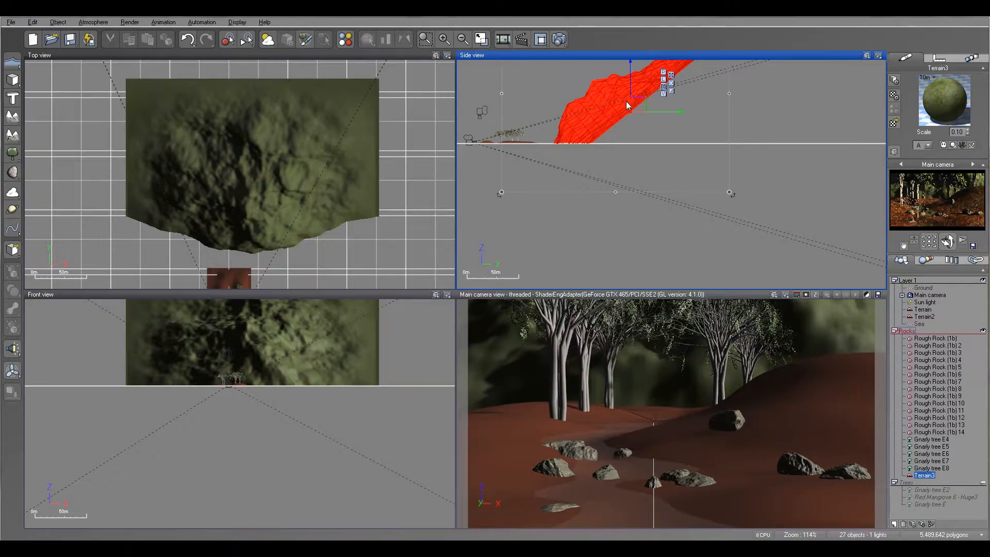
- Move the backdrop terrain farther from the camera and widen it on both sides so it spans the camera's view
click(594, 100)
drag(606, 101, 664, 97)
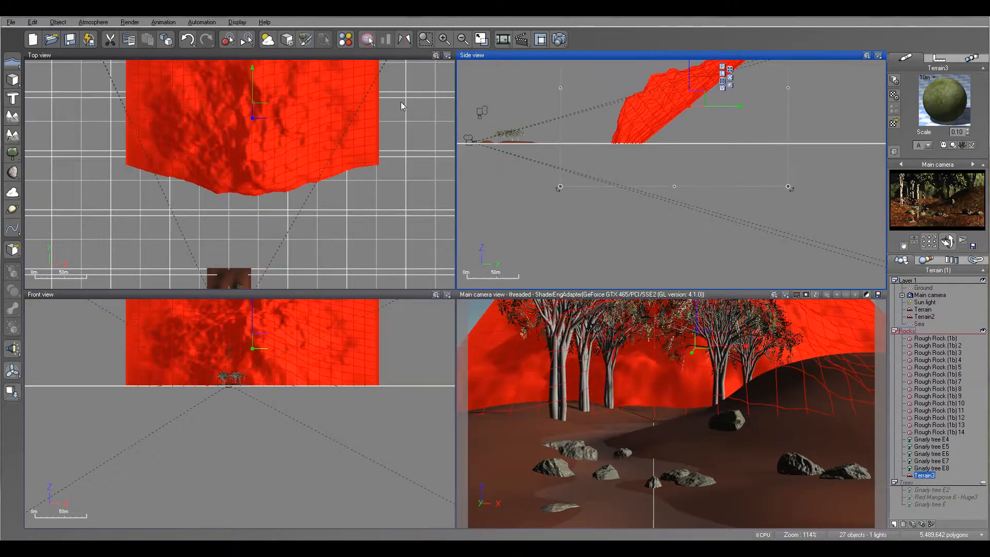
click(128, 113)
drag(125, 133, 80, 134)
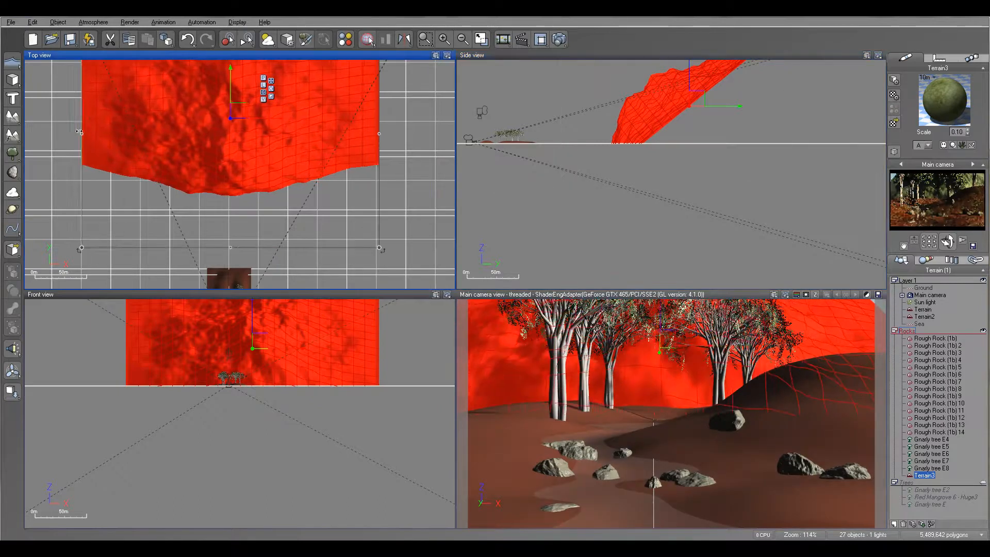
drag(375, 135, 409, 134)
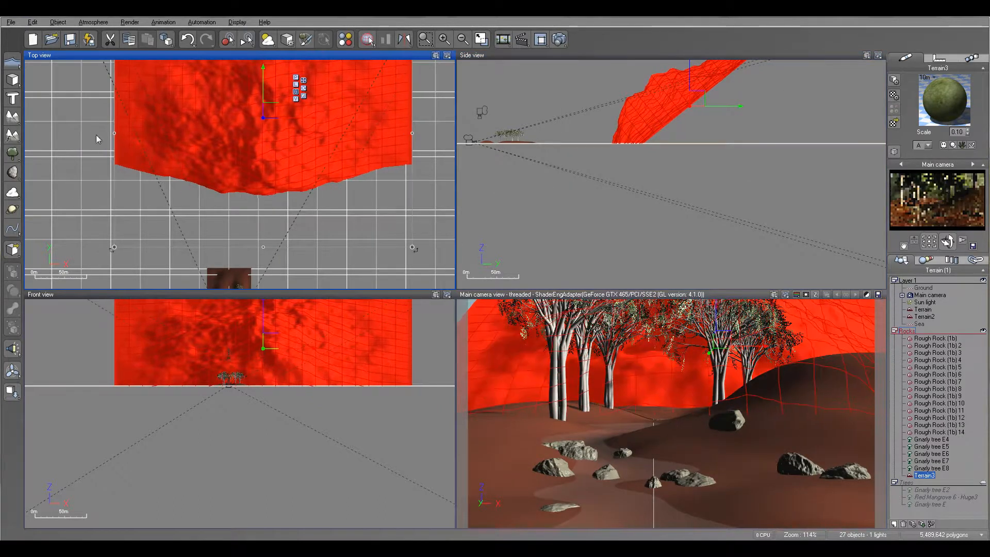
drag(115, 134, 67, 137)
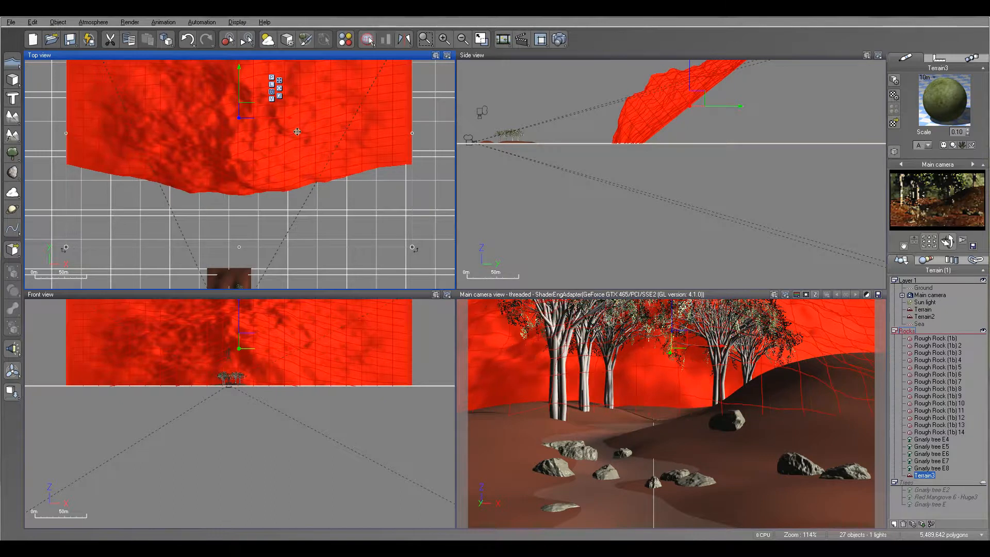
- Move the five new gnarly trees into the Trees layer and the backdrop terrain into Layer 1
click(639, 126)
scroll(518, 124, up, 5)
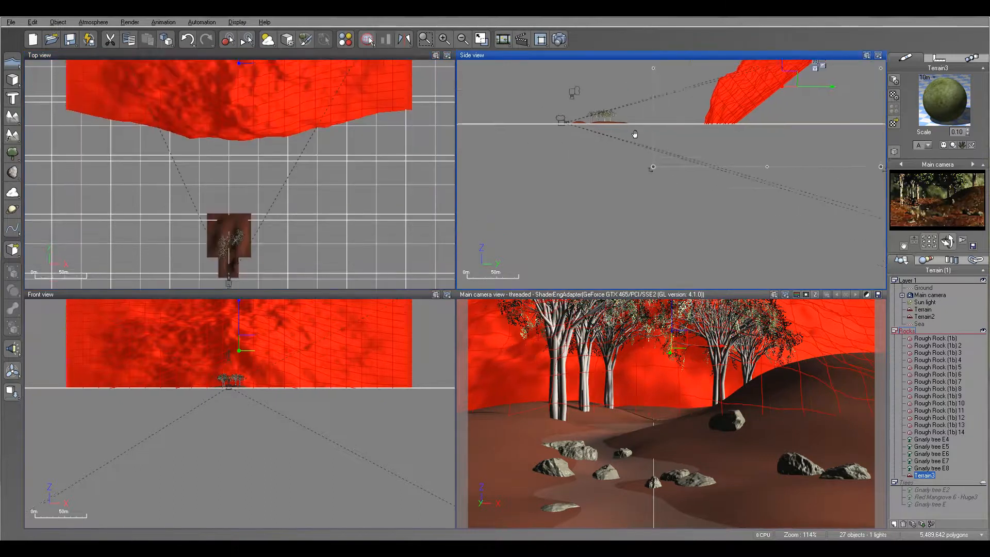
right_drag(518, 125, 655, 128)
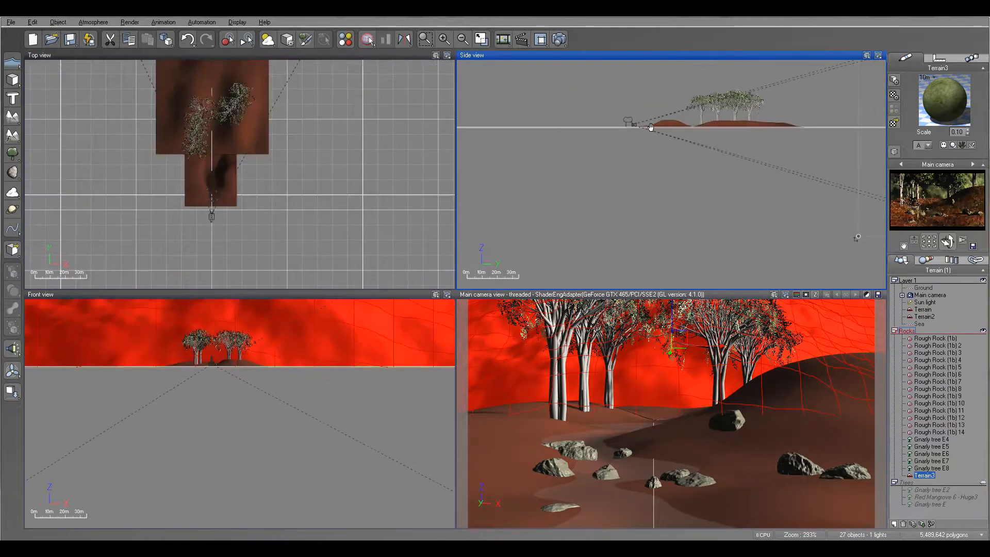
click(931, 440)
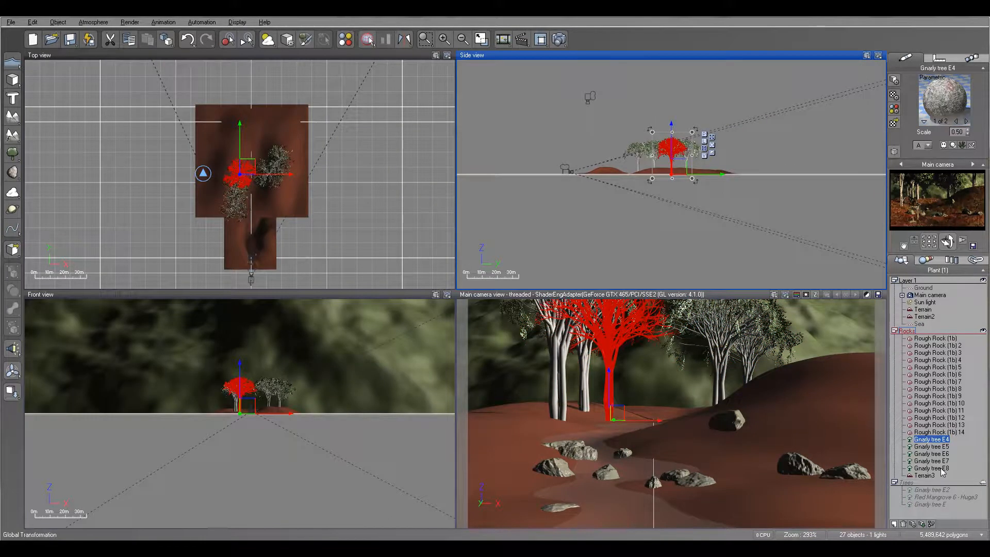
shift+click(944, 469)
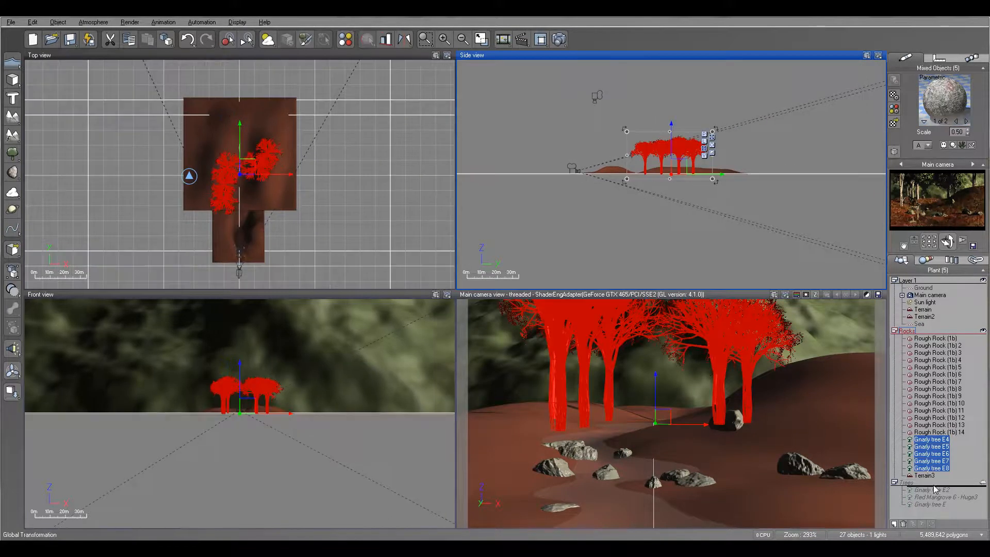
drag(935, 491, 935, 490)
drag(927, 440, 940, 324)
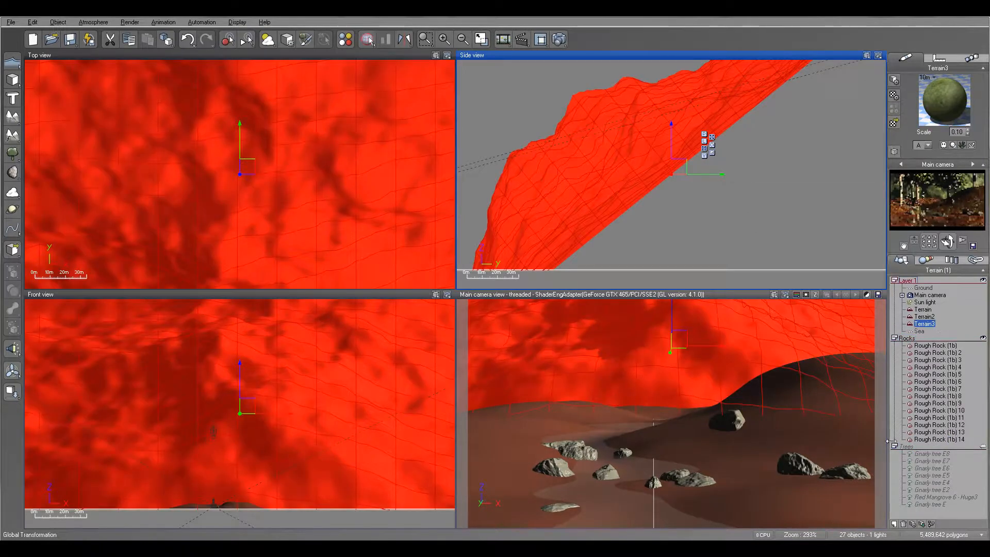
- Collapse and hide the Rocks layer, and make the Trees layer visible
click(896, 336)
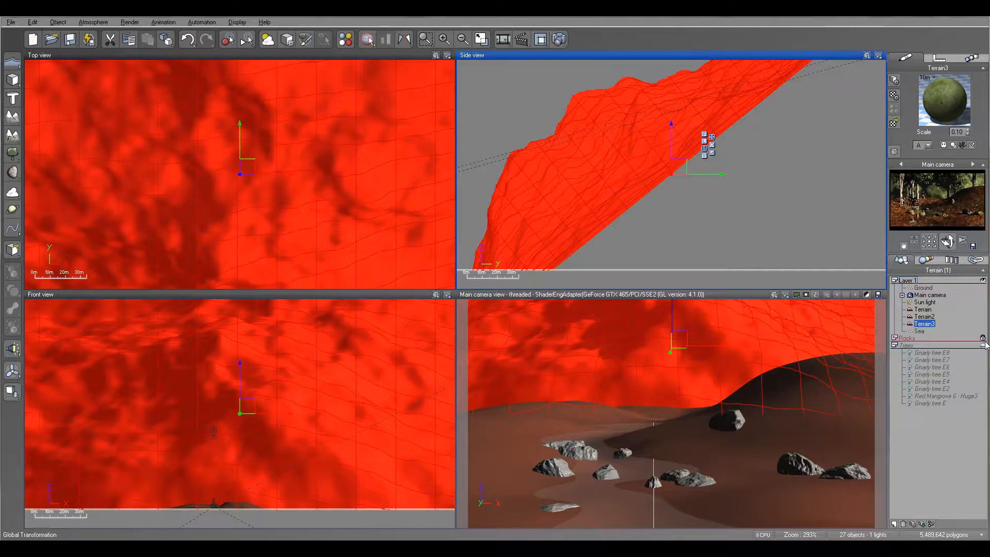
click(983, 338)
click(983, 346)
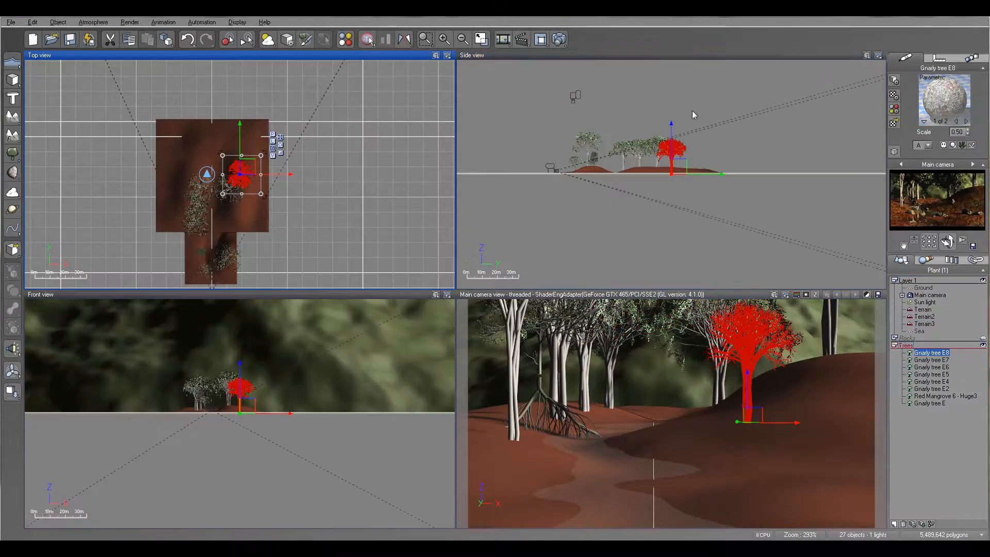
- Render the scene to check the hillside backdrop and distant trees, accepting the post-render options and closing the render display
right_drag(337, 153, 408, 69)
scroll(317, 168, up, 3)
scroll(314, 168, down, 1)
right_drag(291, 128, 292, 164)
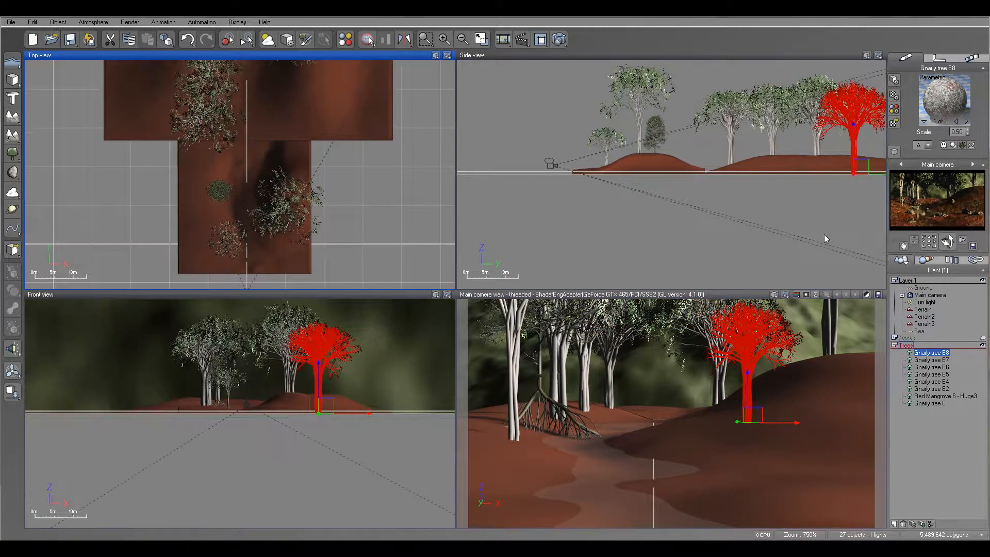
click(559, 39)
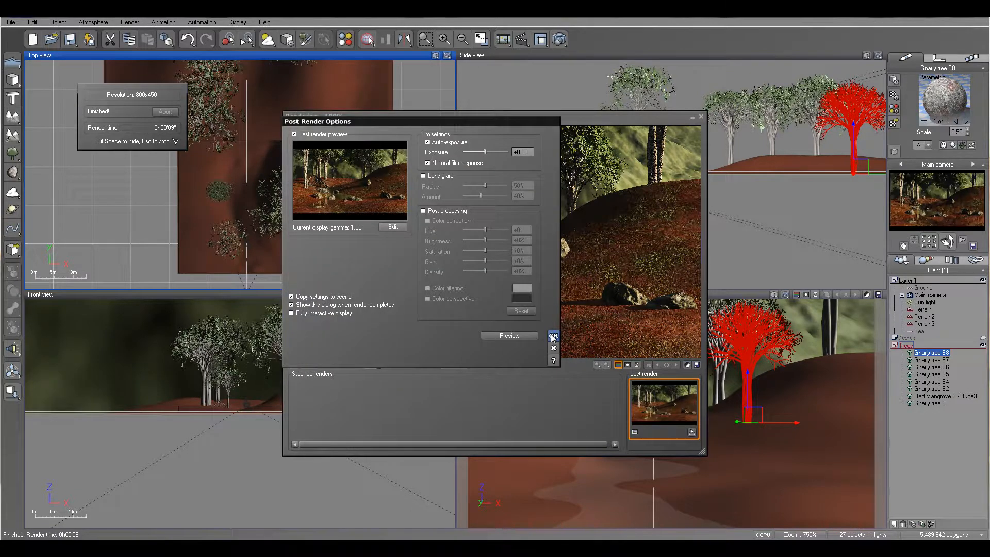
click(553, 336)
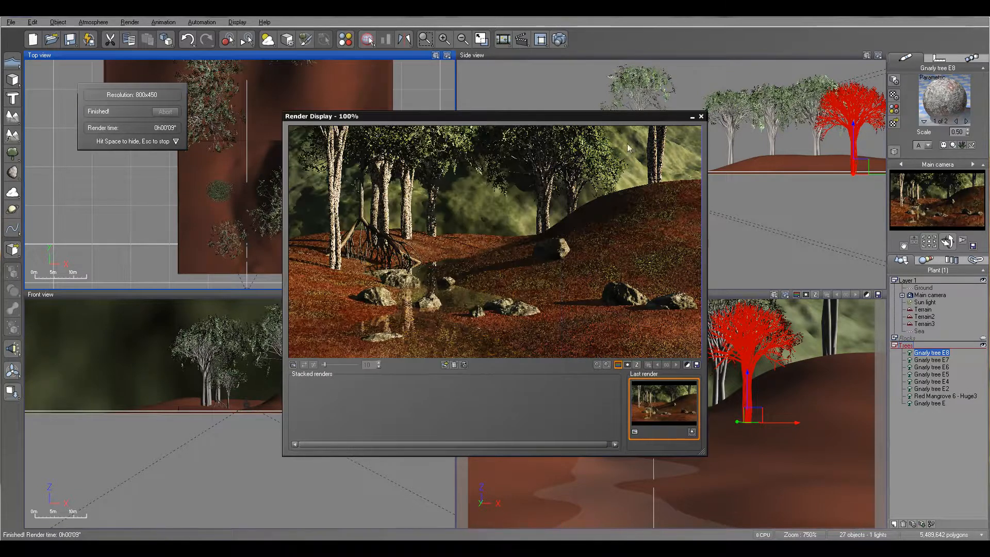
click(702, 116)
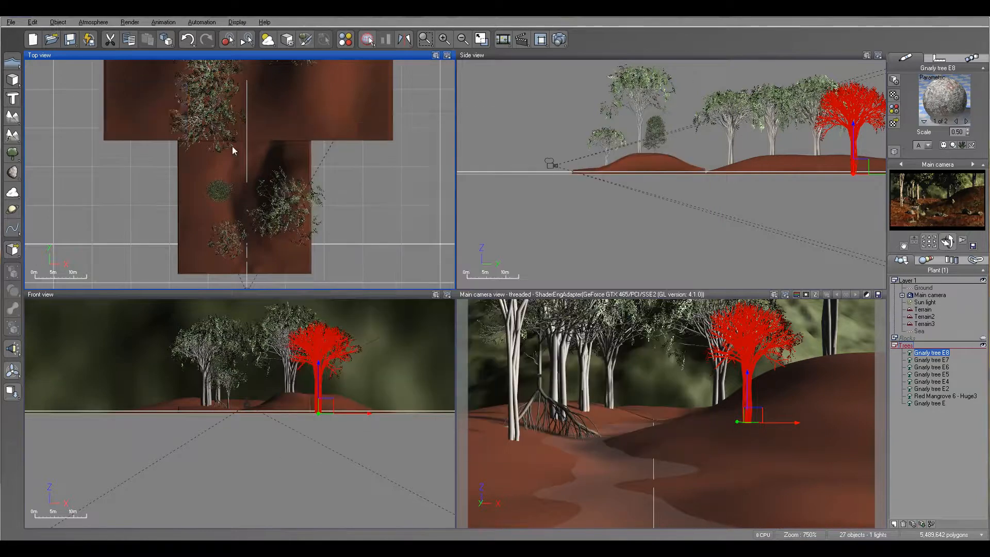
- Add a Red Mangrove 5 - Tall & Bald tree and place it on the left bank behind the existing foreground tree
scroll(309, 216, up, 5)
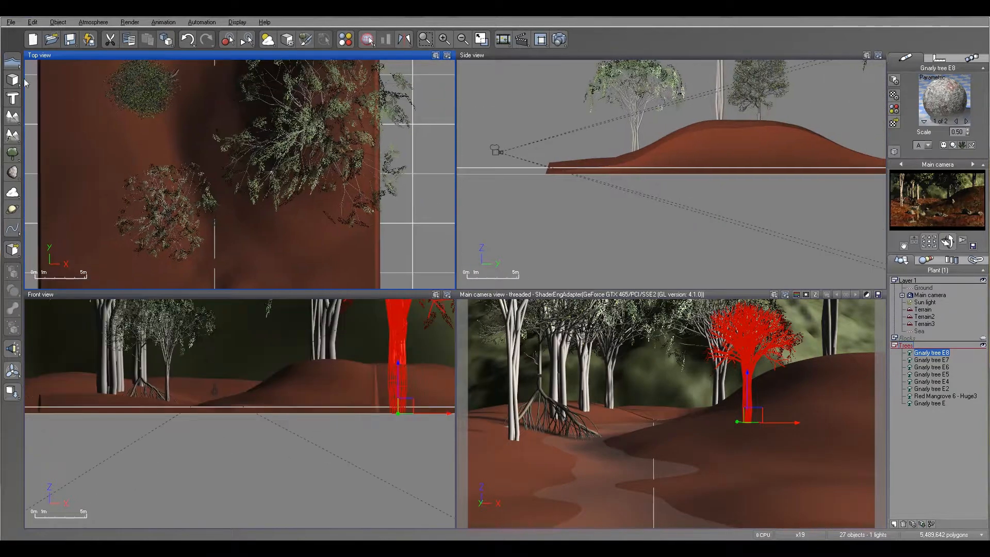
click(14, 137)
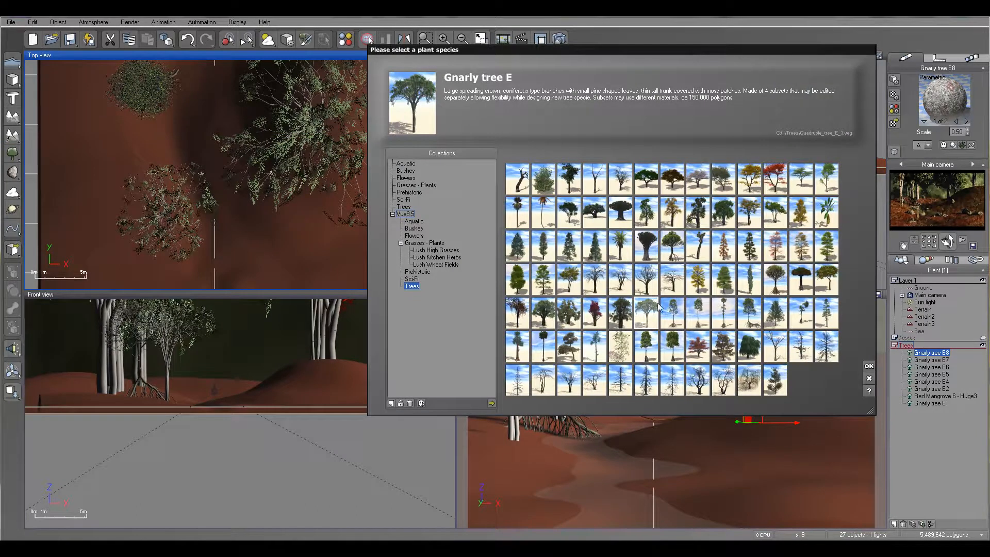
click(700, 316)
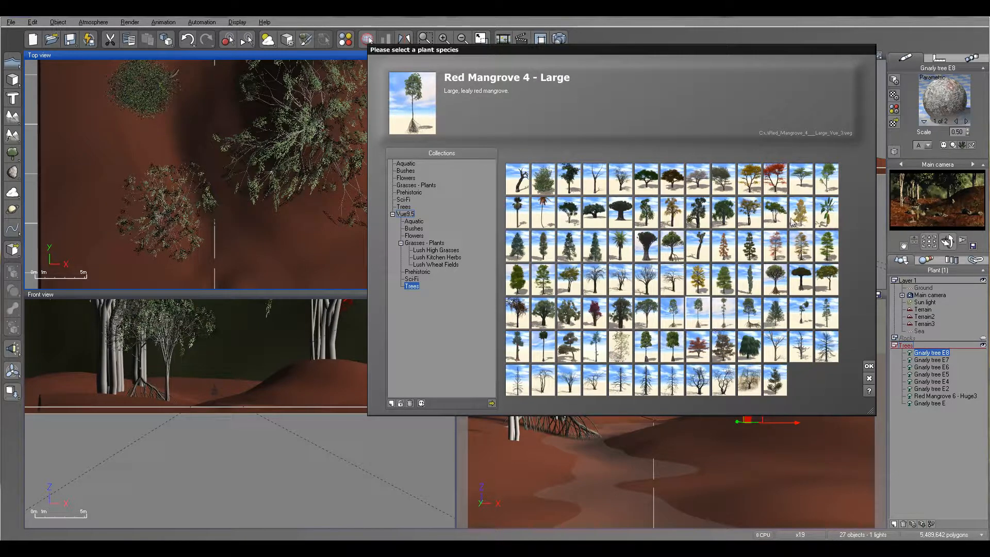
click(827, 183)
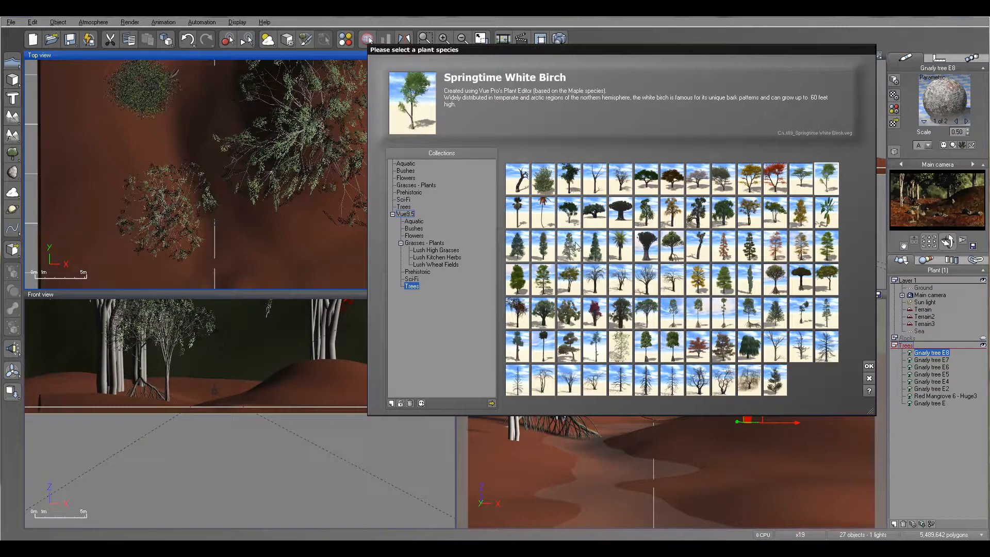
click(799, 316)
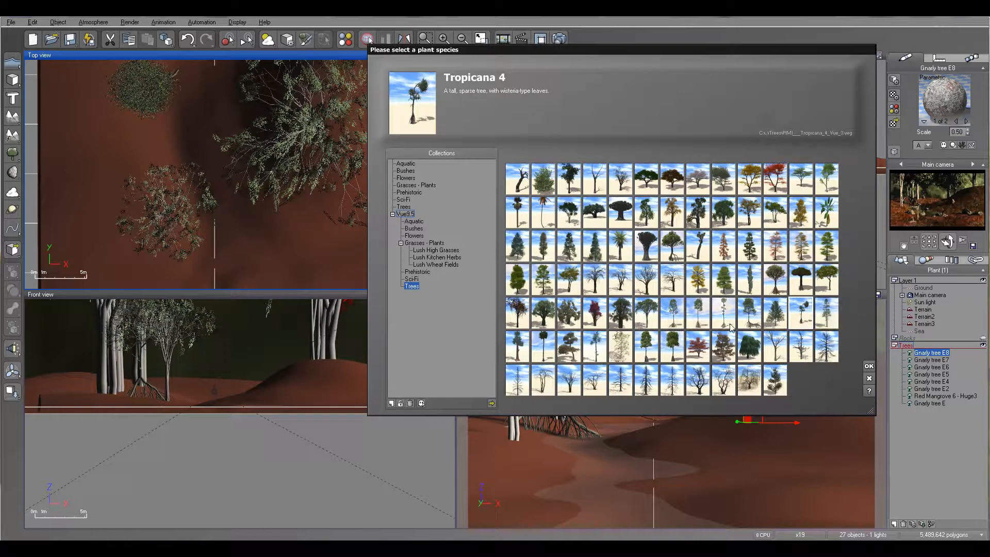
click(698, 320)
click(724, 316)
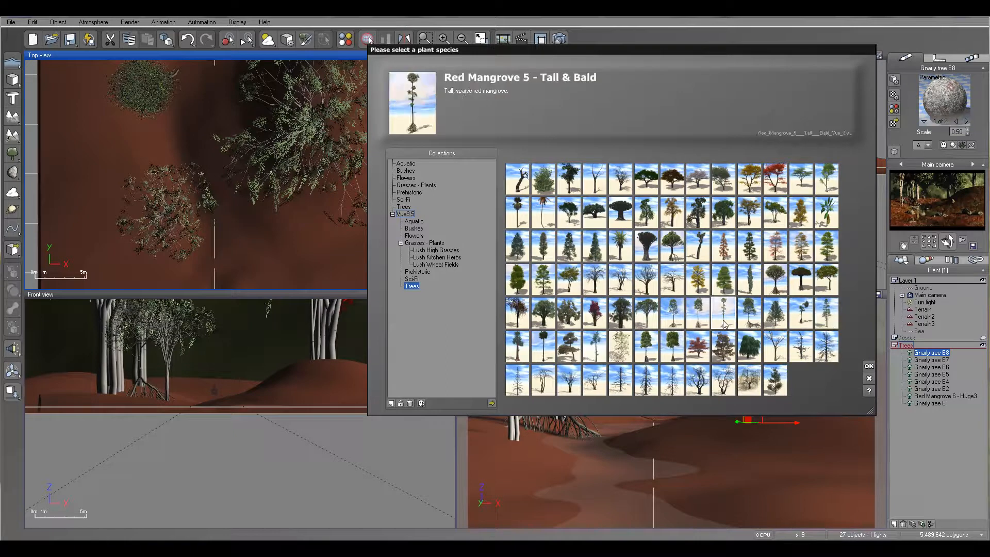
click(866, 366)
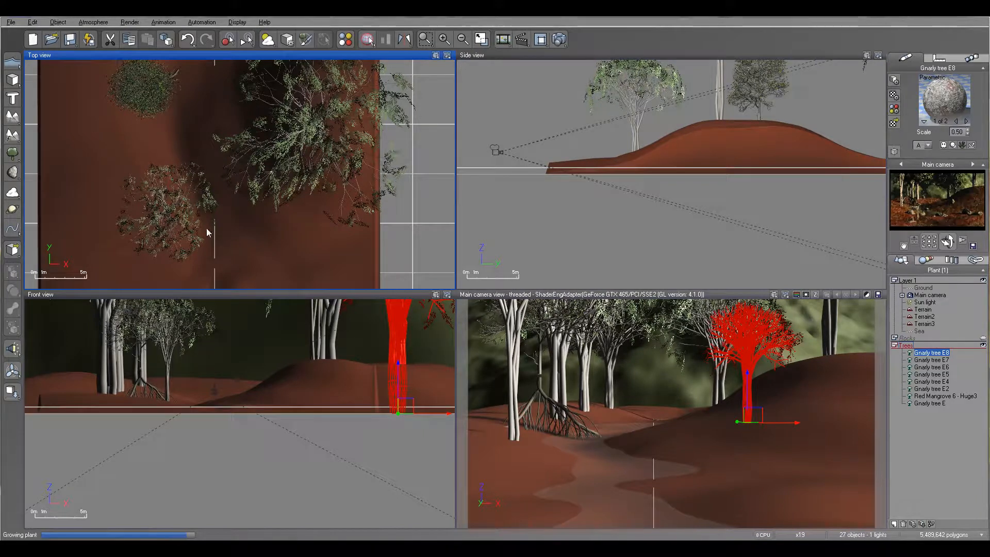
drag(245, 164, 162, 141)
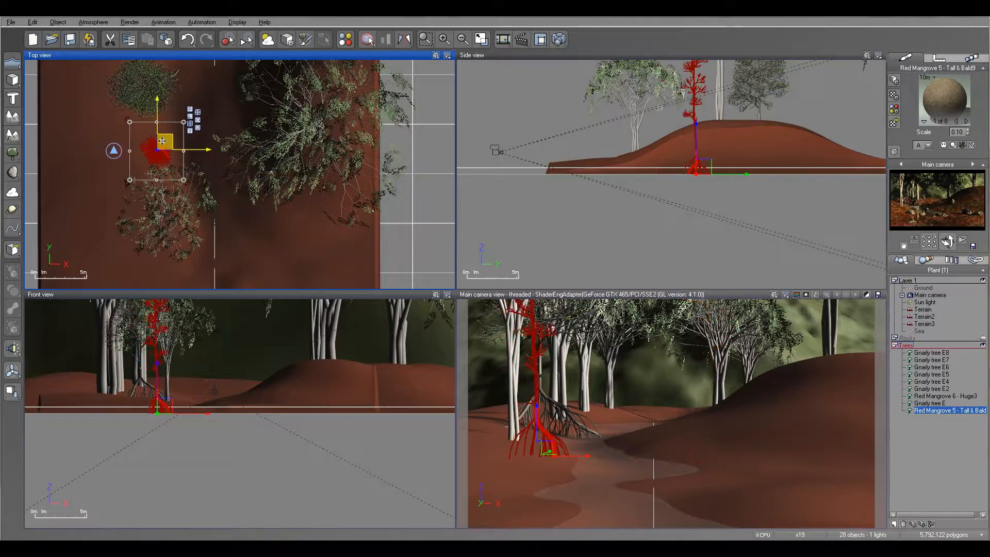
- Add a second Red Mangrove 5 - Tall & Bald on the right-hand foreground slope and raise it so its roots show
click(9, 155)
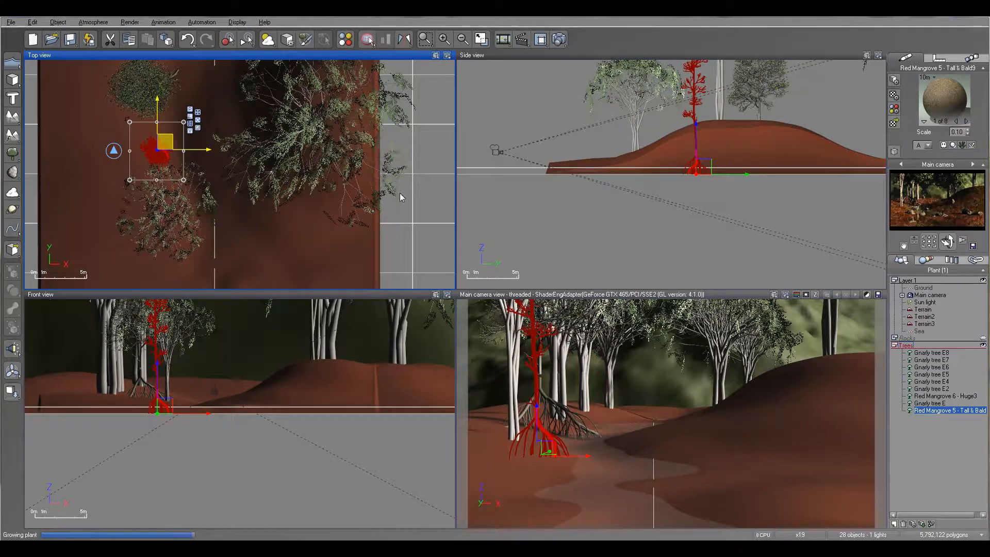
drag(172, 146, 292, 189)
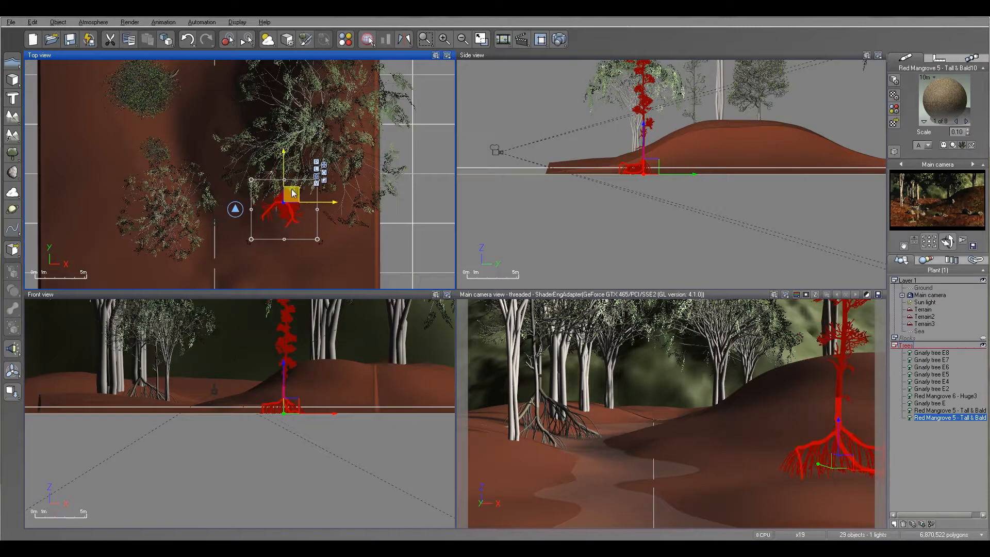
click(649, 167)
drag(651, 166, 660, 157)
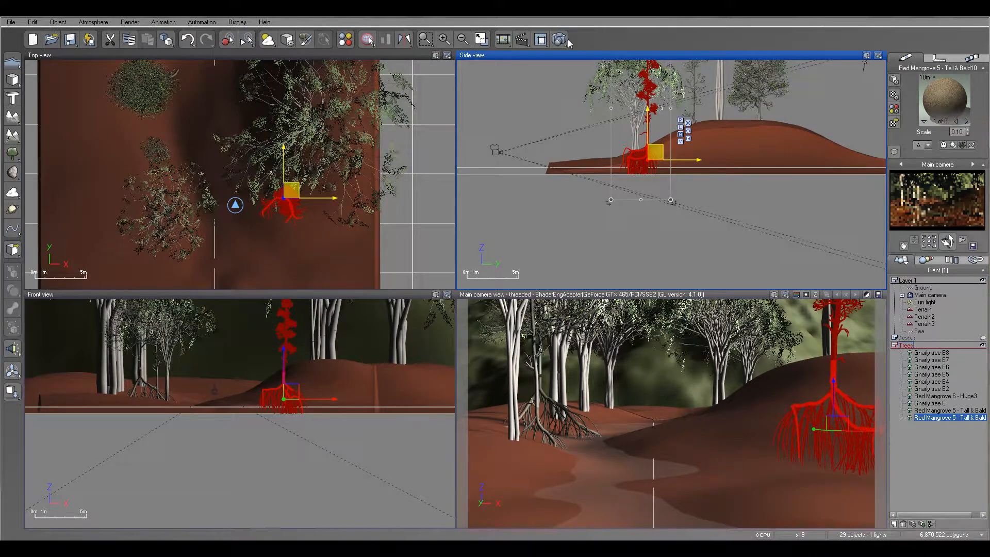
- Test-render the scene, close the render display, and raise the right-hand foreground mangrove a little higher
key(ctrl+F9)
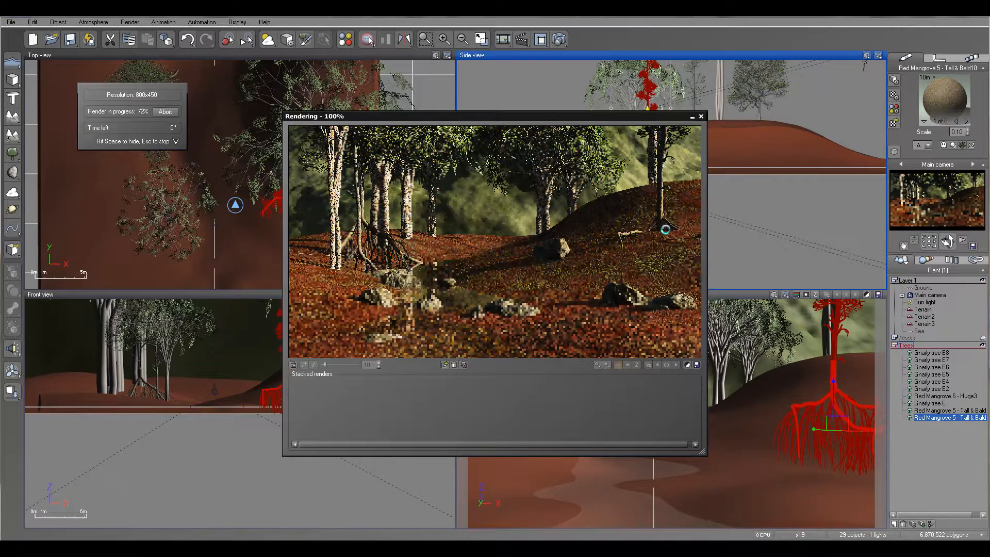
click(702, 117)
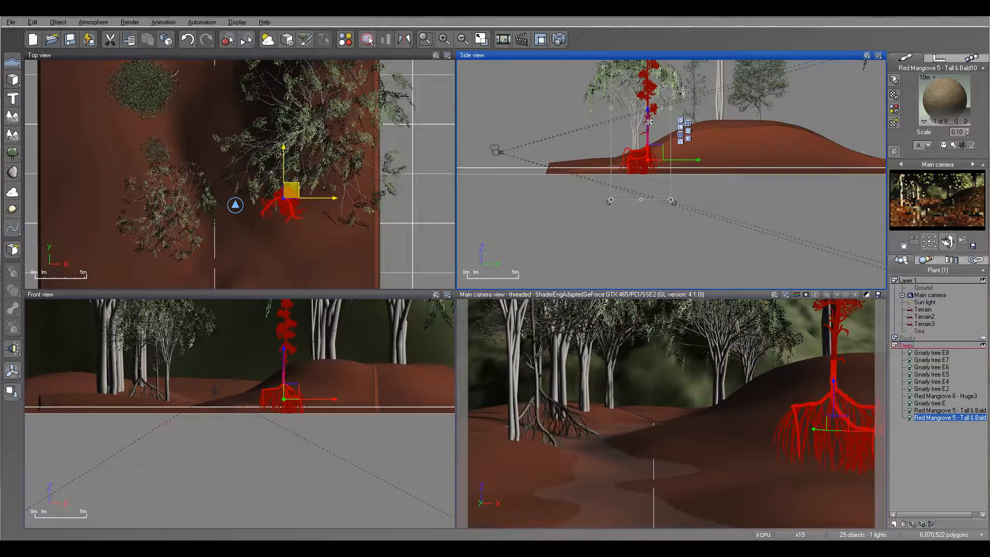
drag(653, 123, 649, 118)
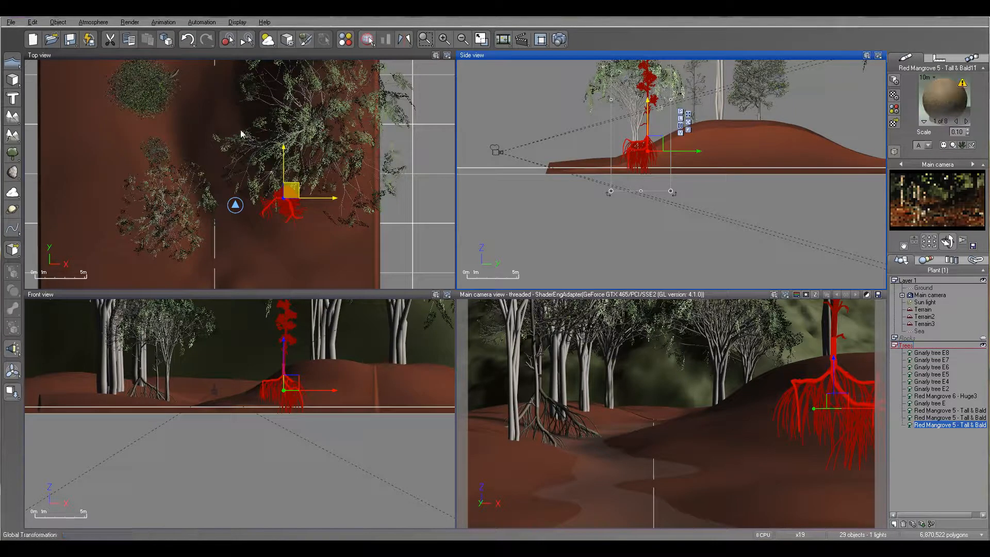
- Place a third Red Mangrove 5 - Tall & Bald farther back on the right bank and raise it above the terrain
right_drag(236, 97, 261, 193)
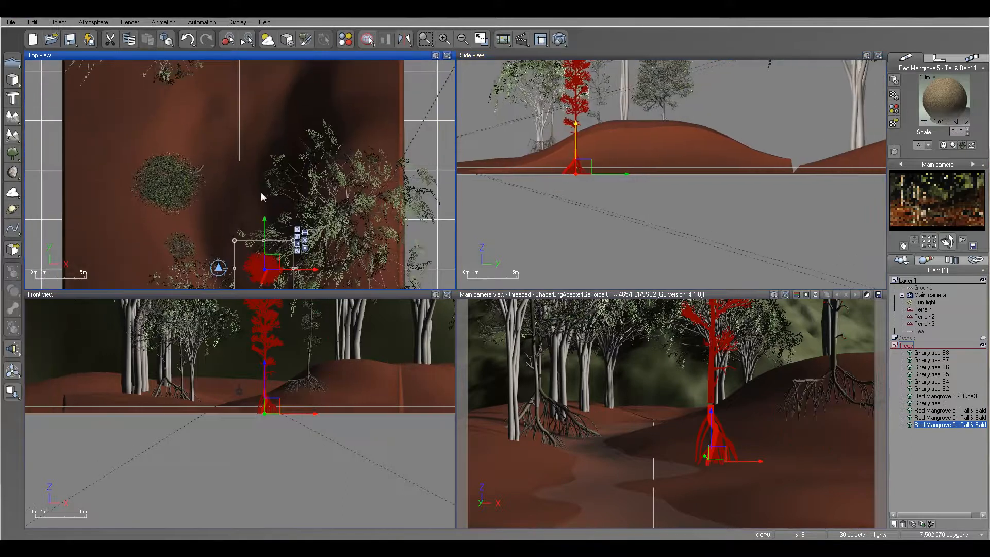
drag(275, 261, 278, 196)
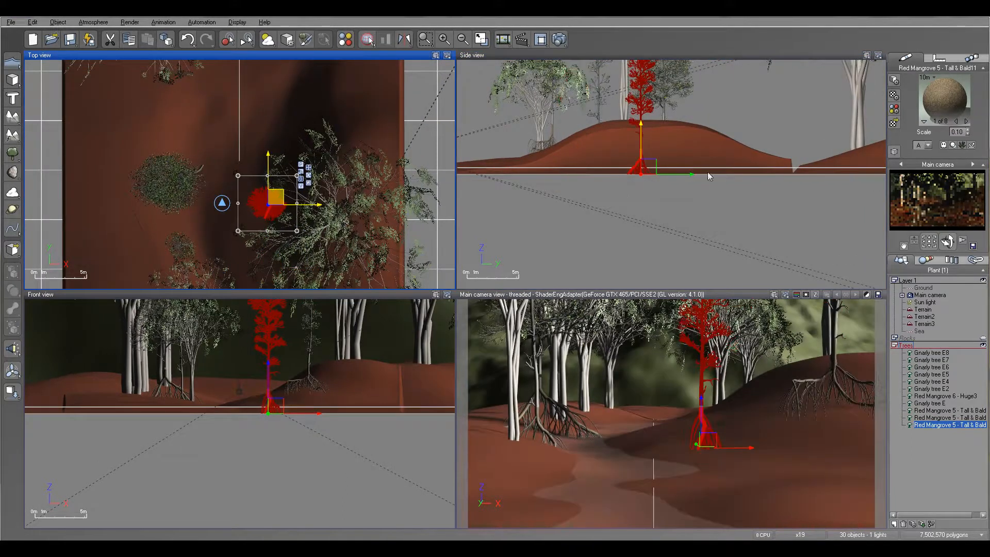
drag(649, 165, 650, 152)
- Add a fourth Red Mangrove 5 - Tall & Bald, place it beside the river on the left bank, and raise it slightly
click(12, 153)
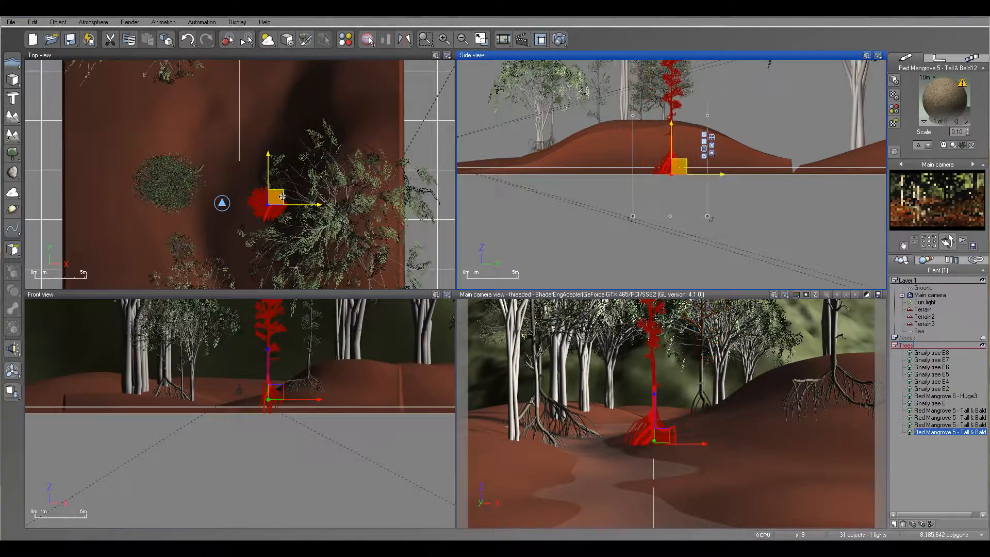
click(220, 171)
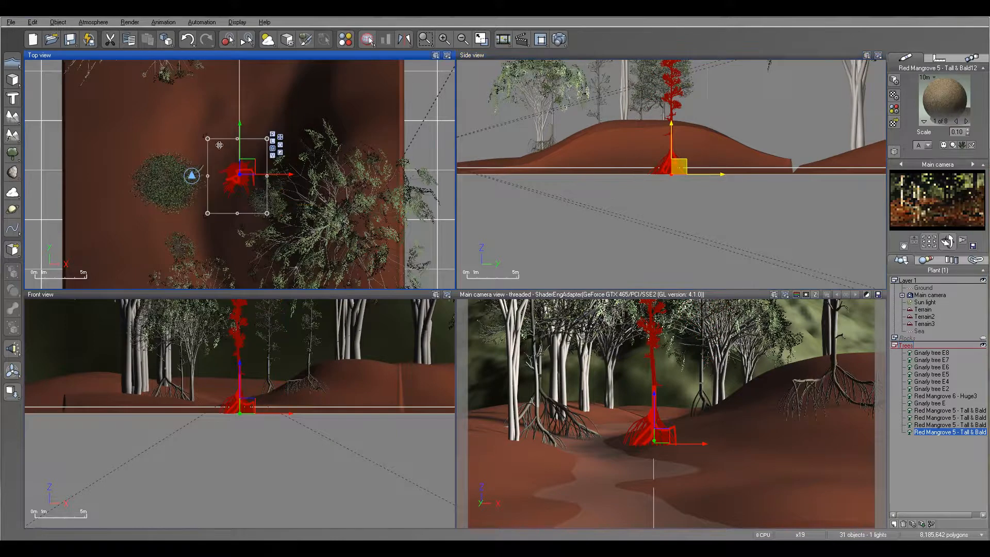
drag(250, 169, 211, 143)
drag(710, 166, 712, 153)
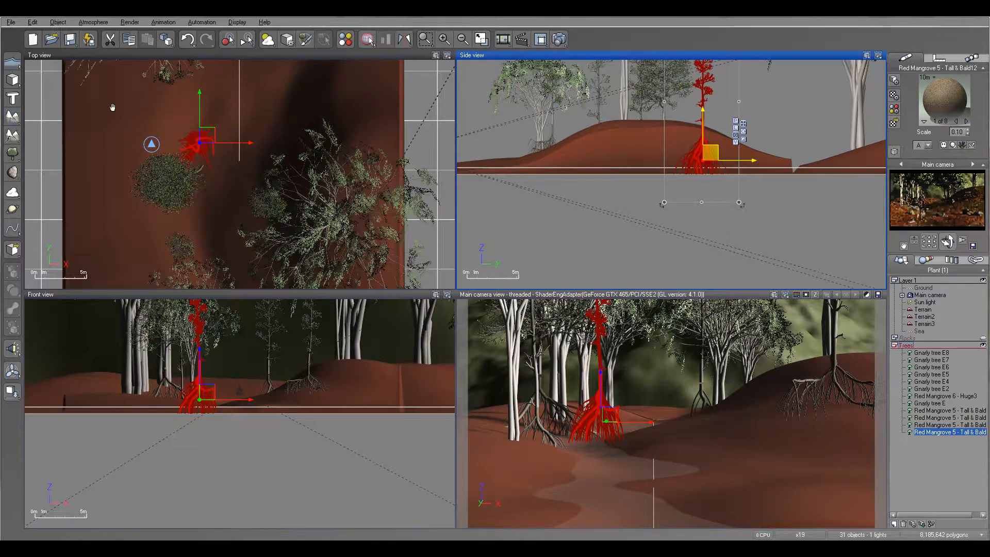
- Add an HD Lime Tree and place it on the rear terrain, to the left of the gnarly trees
right_drag(112, 101, 115, 233)
scroll(258, 109, down, 2)
right_drag(262, 99, 240, 240)
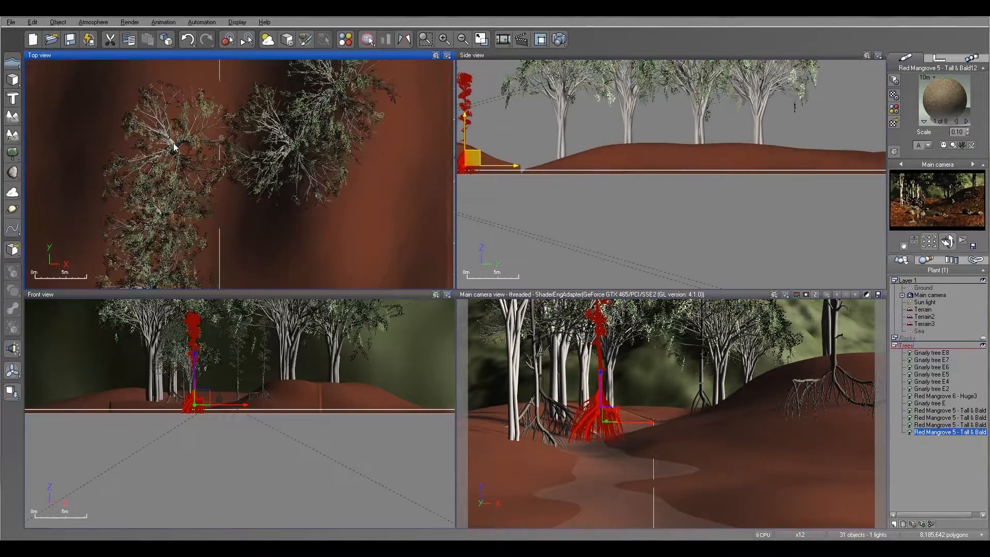
right_drag(284, 215, 270, 145)
right_click(11, 153)
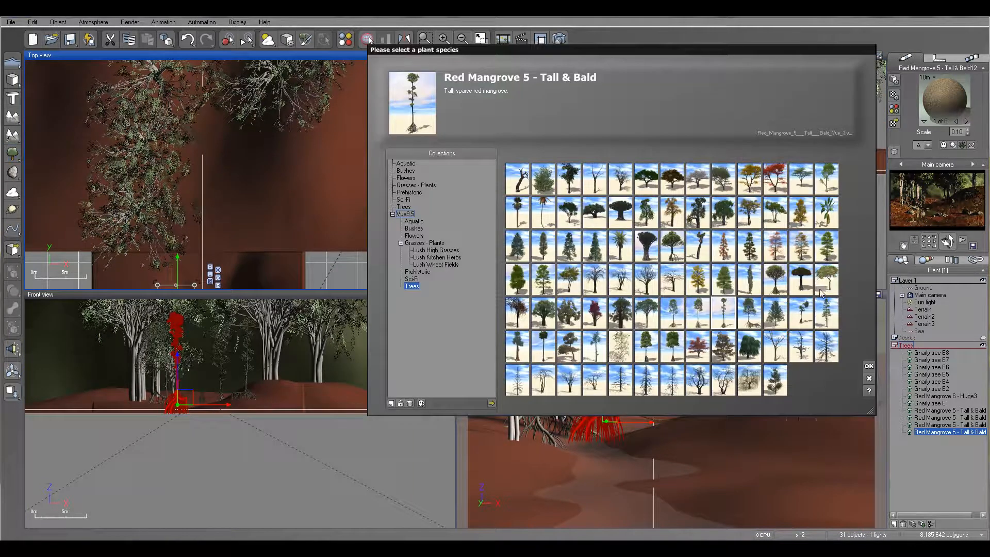
click(724, 278)
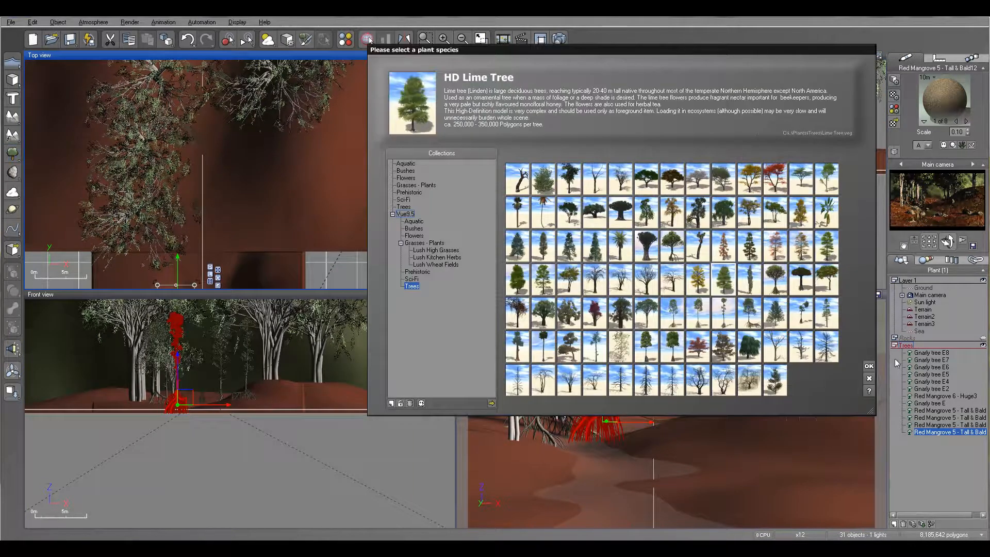
click(869, 365)
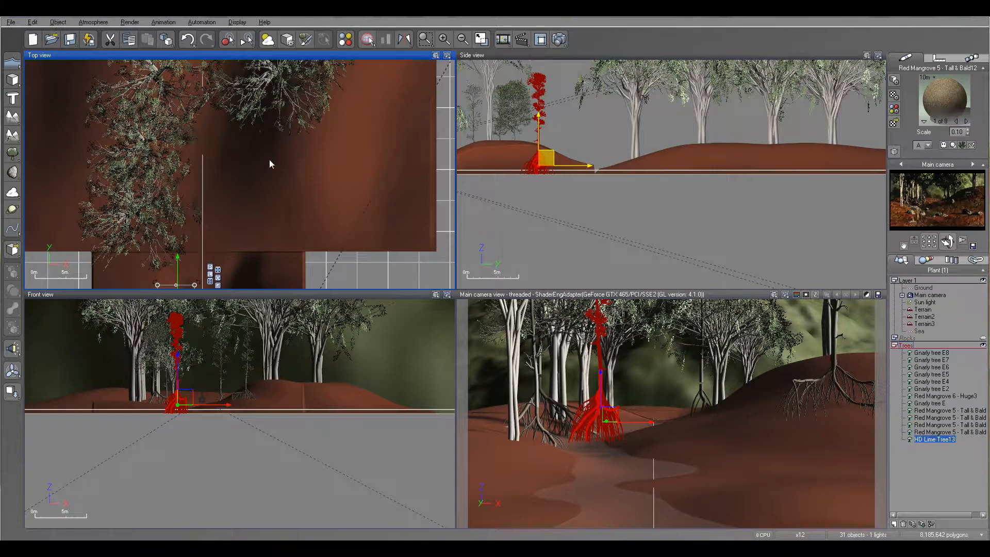
drag(251, 165, 72, 123)
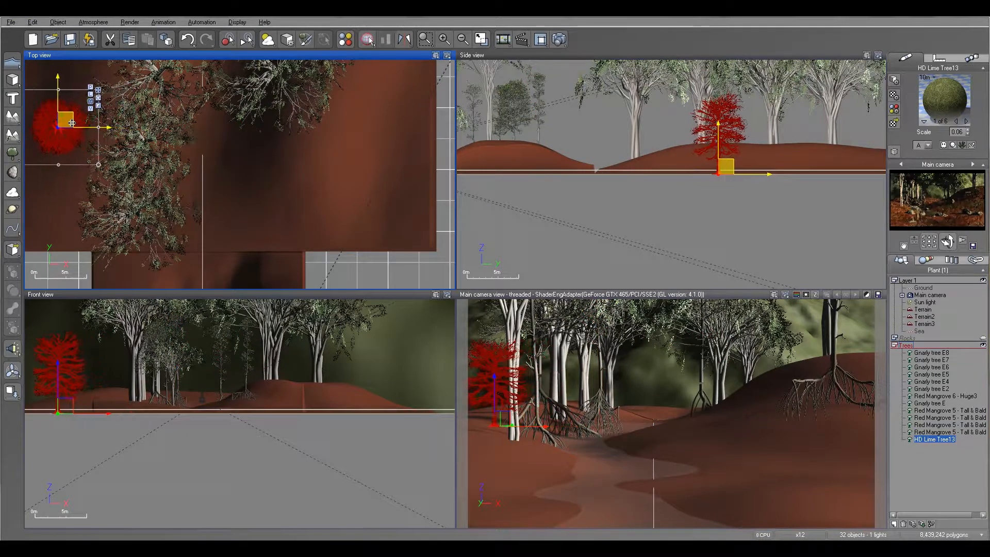
- Add a second HD Lime Tree and place it just behind the first, beside the left group of gnarly trees
click(12, 154)
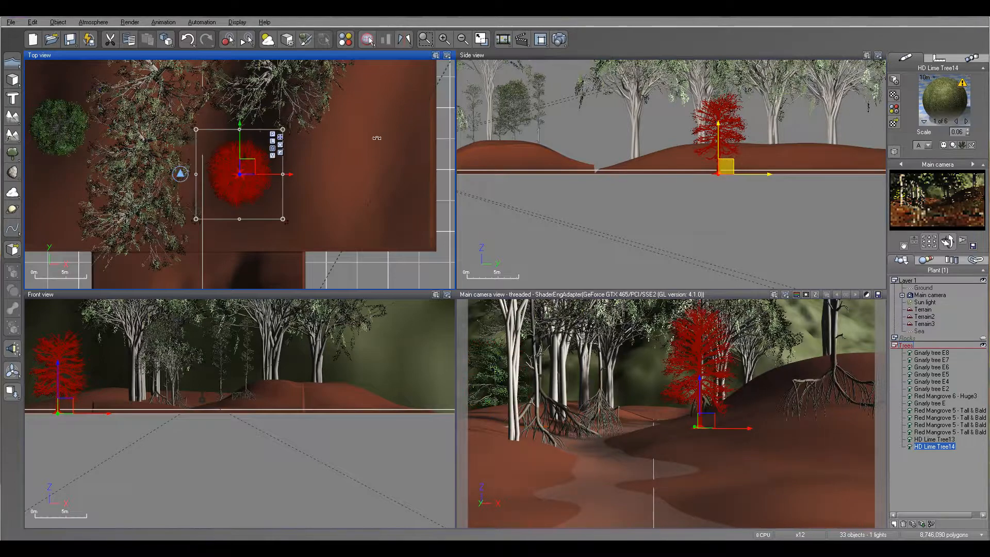
right_drag(252, 126, 265, 167)
drag(265, 215, 122, 124)
- Add a Large European Ash - Autumn Red and place it behind the two lime trees on the rear terrain
right_click(13, 153)
click(775, 246)
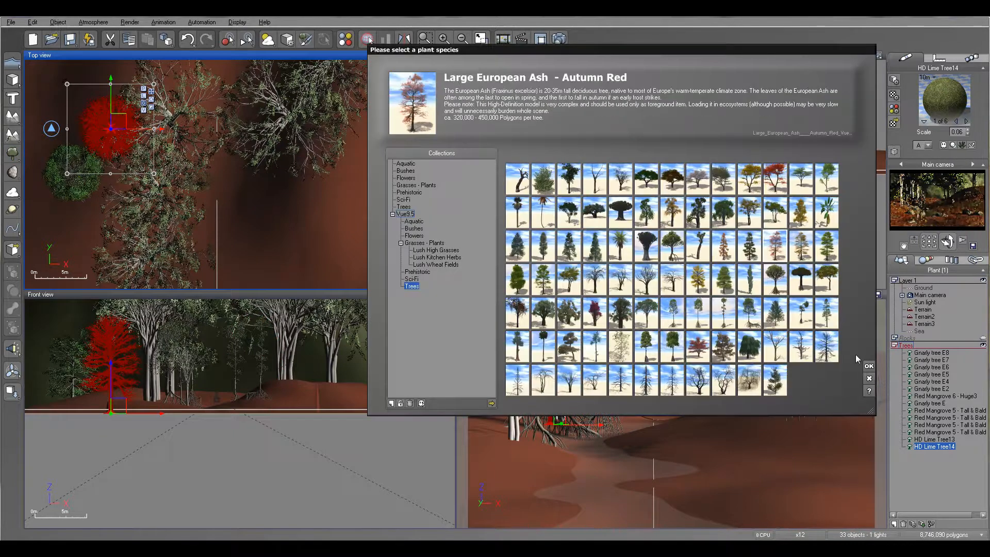
click(869, 366)
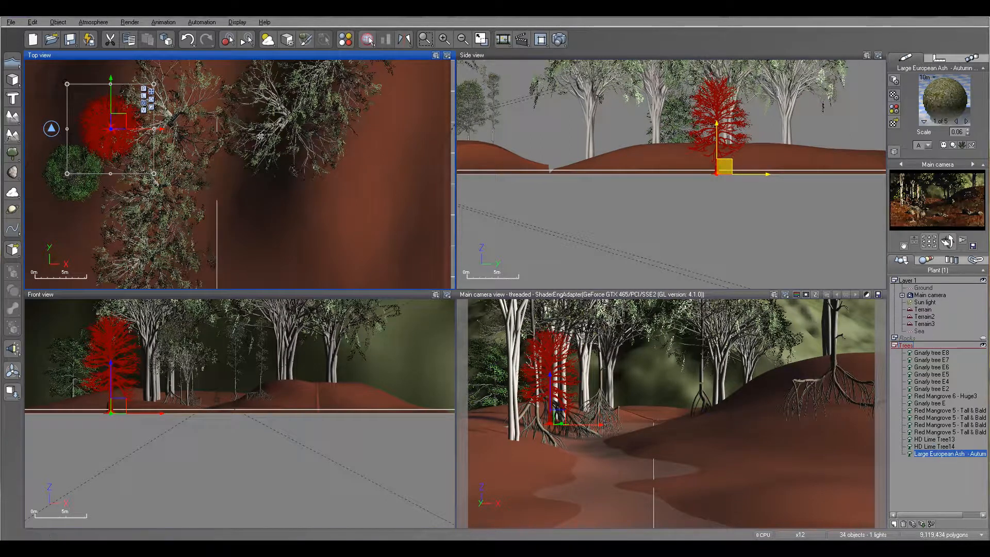
drag(248, 167, 151, 86)
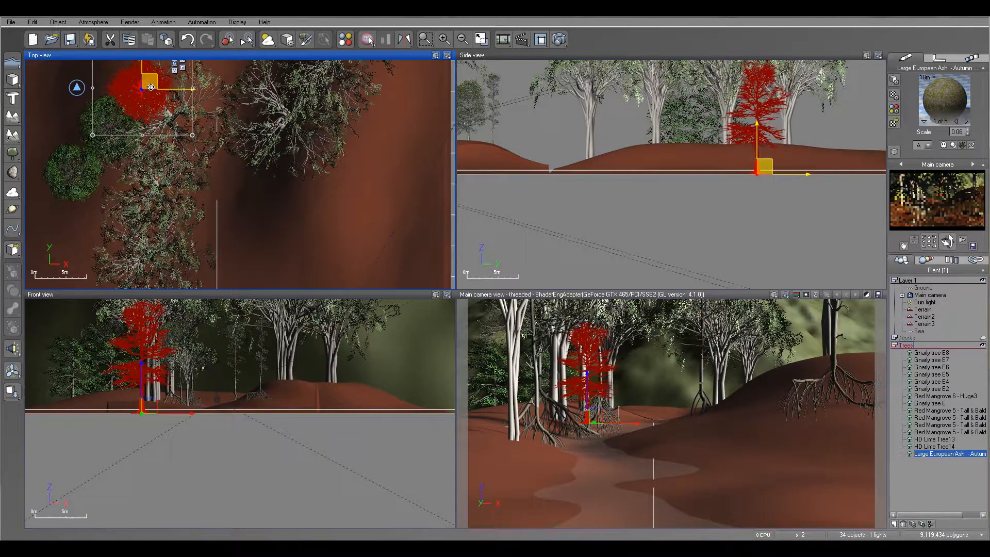
- Add a second Large European Ash - Autumn Red and place it behind the right group of gnarly trees
click(12, 153)
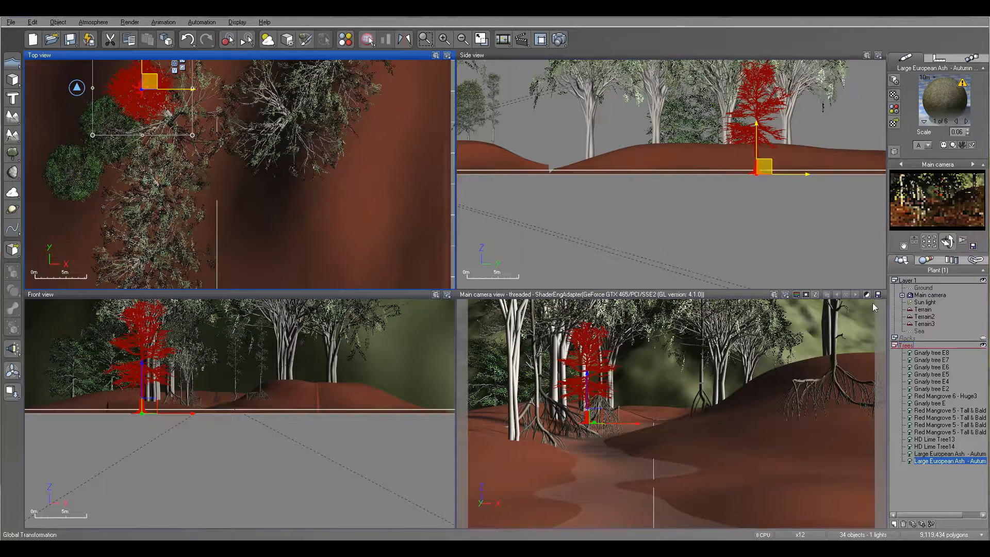
right_drag(293, 143, 302, 182)
drag(260, 207, 293, 87)
- Add a Large European Ash - Summer Lushy Dark Green near the rear terrain's front edge on the right bank, and raise it onto the slope
right_click(11, 152)
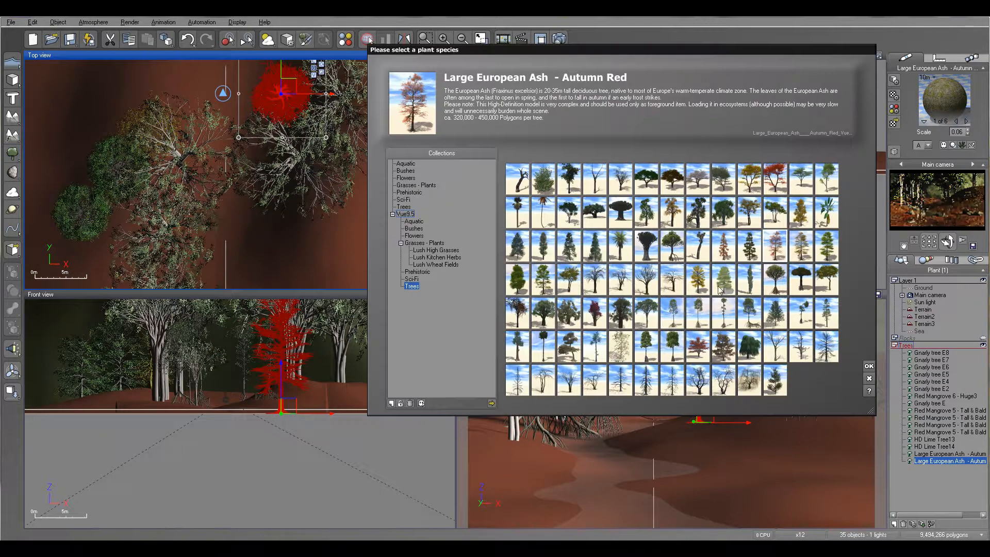
click(724, 280)
click(518, 283)
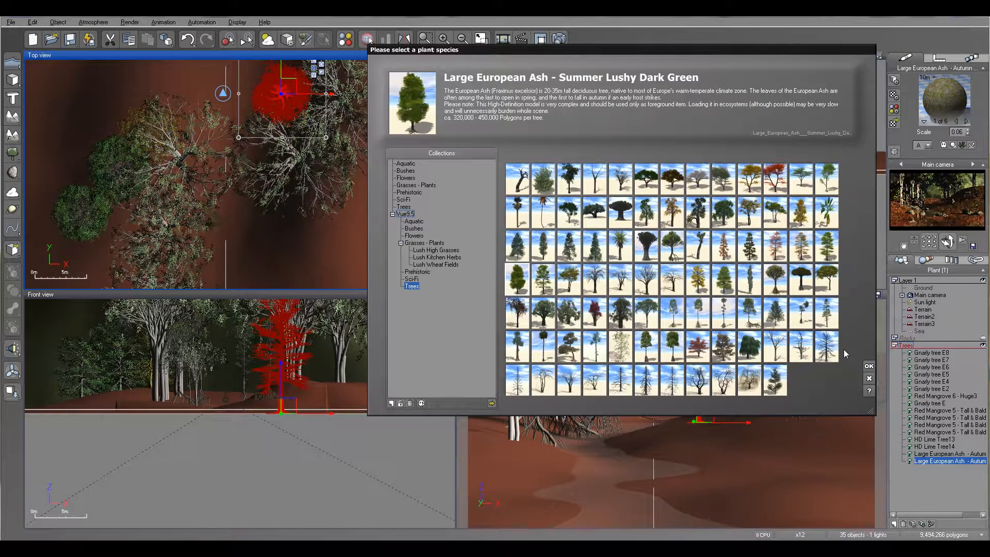
click(870, 367)
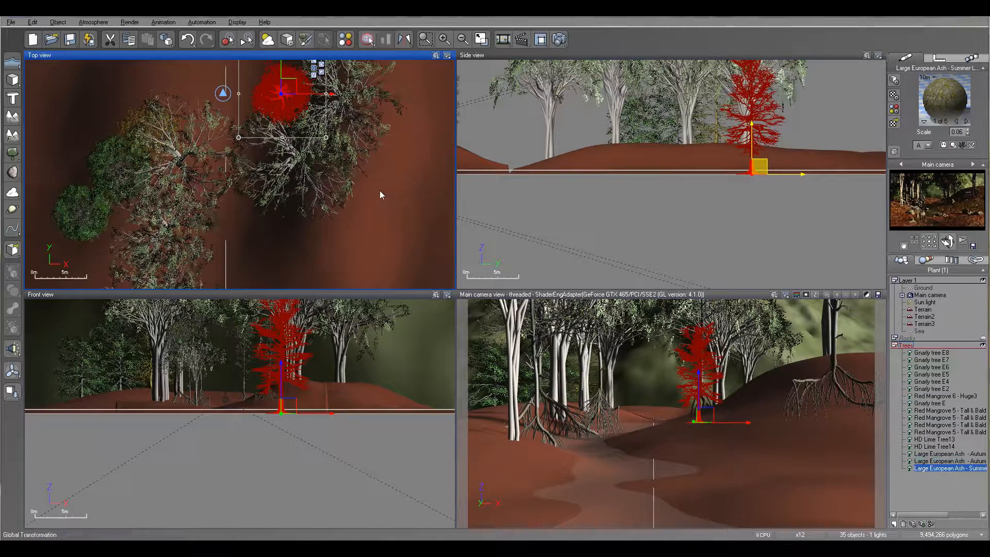
drag(226, 165, 371, 191)
right_drag(396, 221, 390, 91)
click(369, 64)
drag(368, 64, 319, 177)
drag(675, 148, 675, 146)
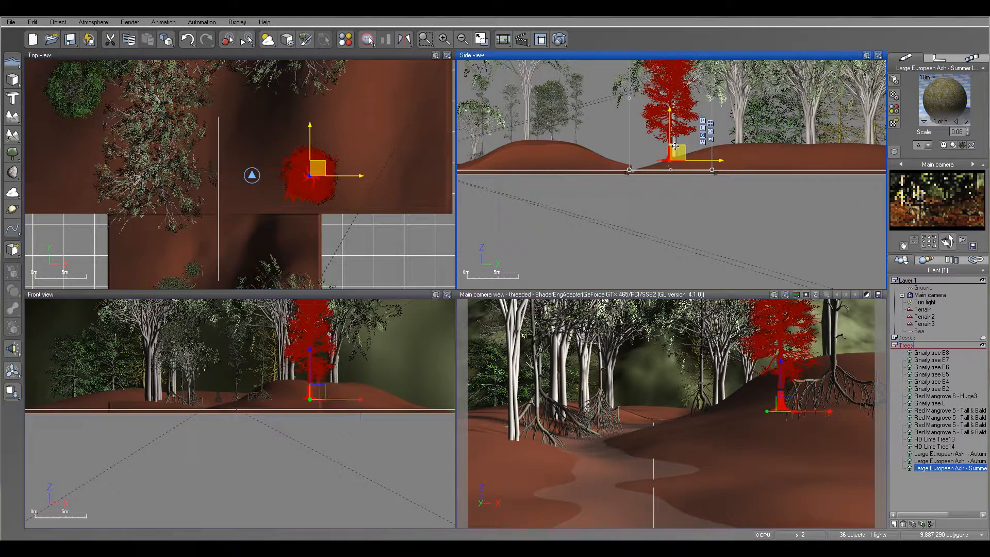
- Add another Large European Ash - Summer Lushy Dark Green and place it just to the right of the first one
click(18, 152)
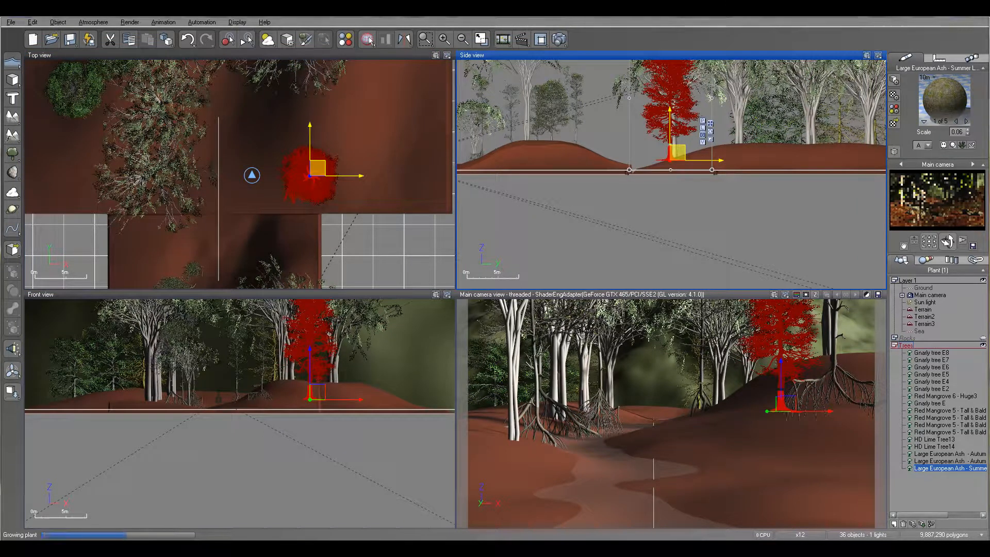
drag(244, 165, 351, 173)
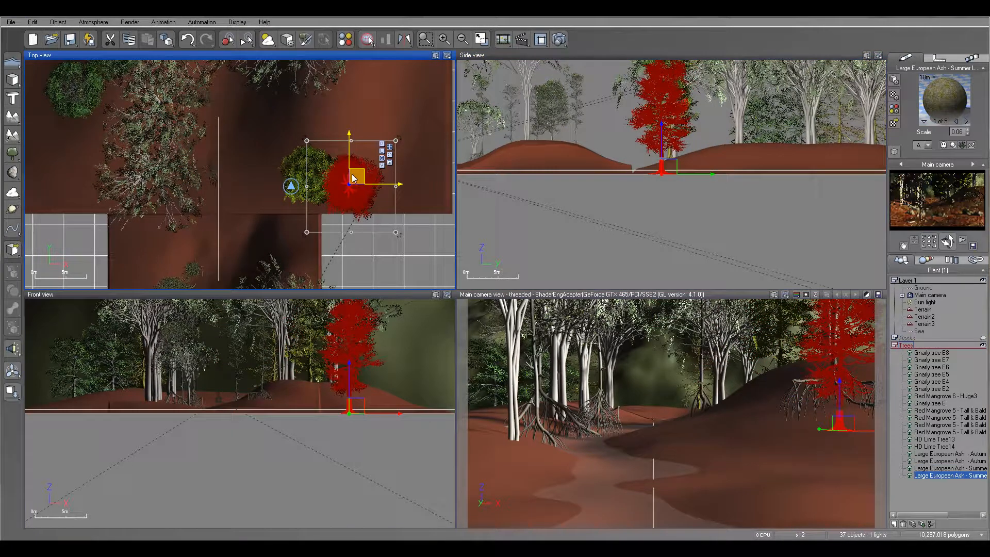
- Duplicate the Summer Lushy Dark Green ash, place the copy among the gnarly trees on the left bank, and lower it into the ground
key(ctrl+d)
drag(357, 176, 187, 104)
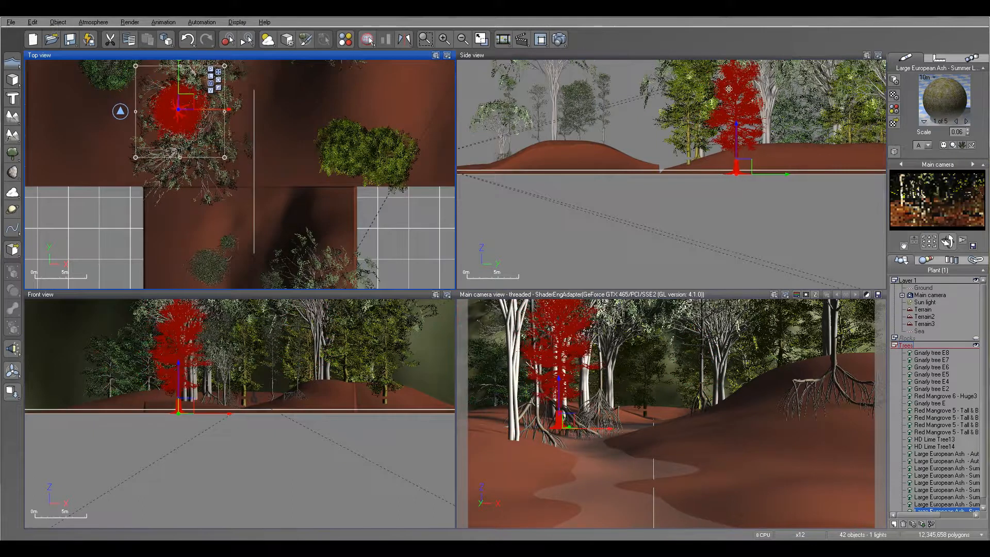
drag(740, 103, 740, 119)
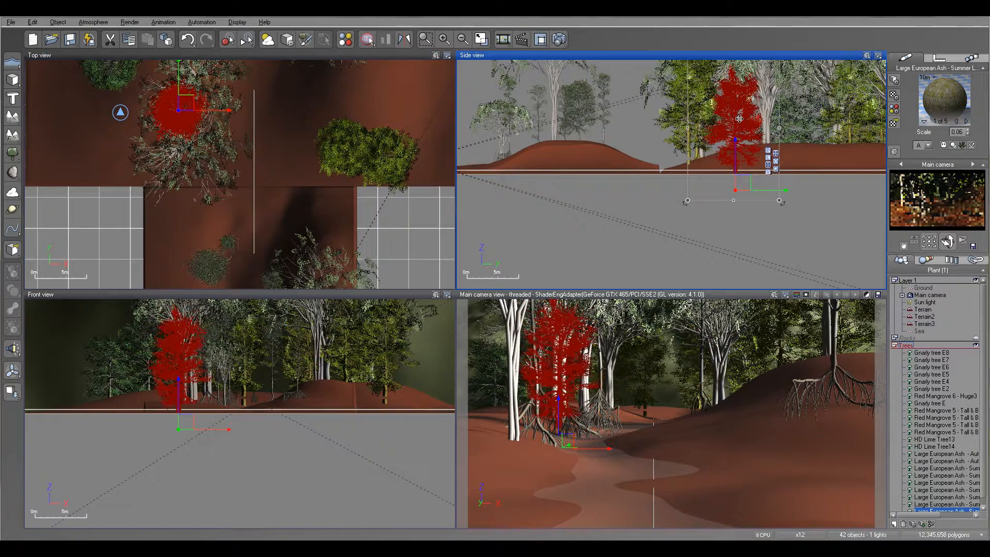
- Run a test render of the main camera view to check the added ash trees, accepting the post-render options
click(559, 40)
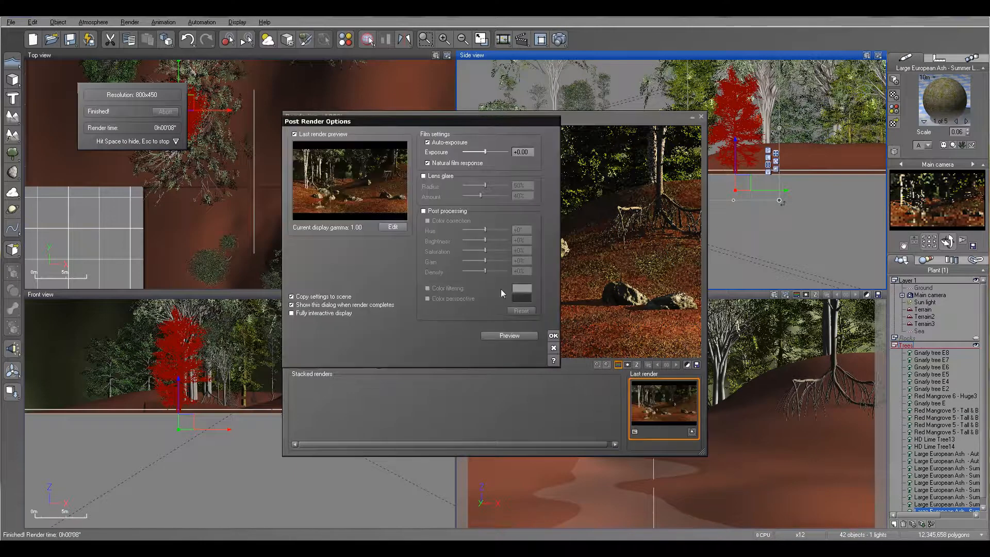
click(553, 336)
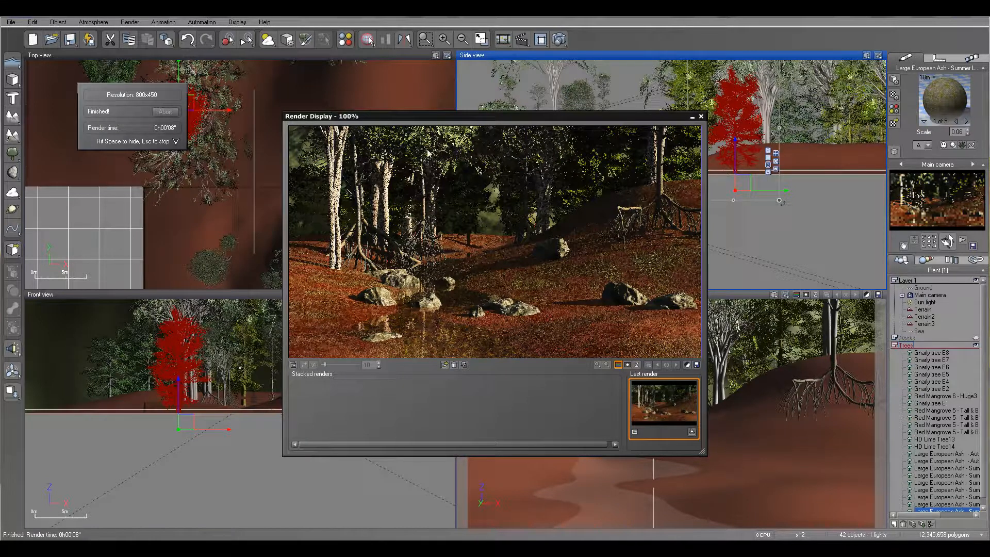
click(701, 116)
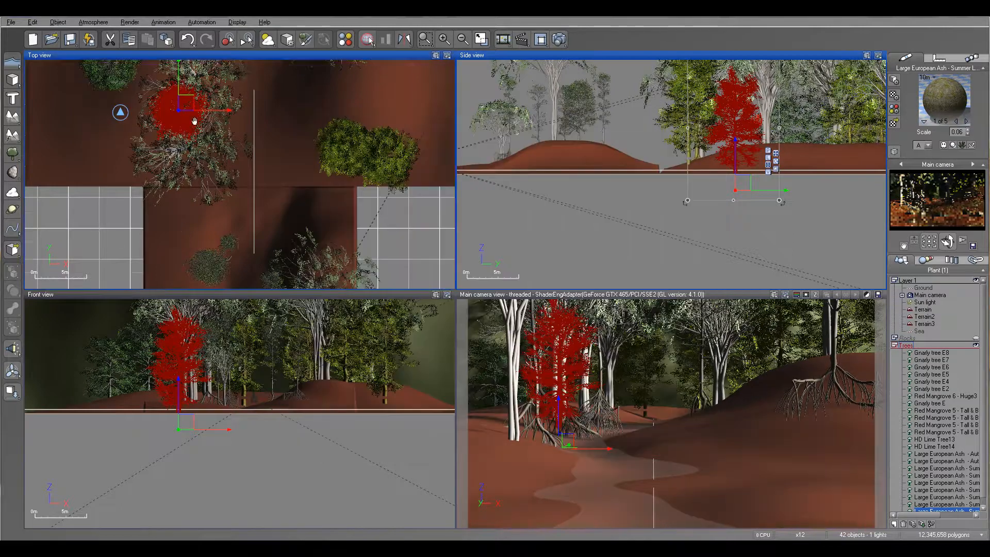
- Add a Red Mangrove 3 - Average in the left foreground beside the river and raise it onto the bank
scroll(205, 205, up, 4)
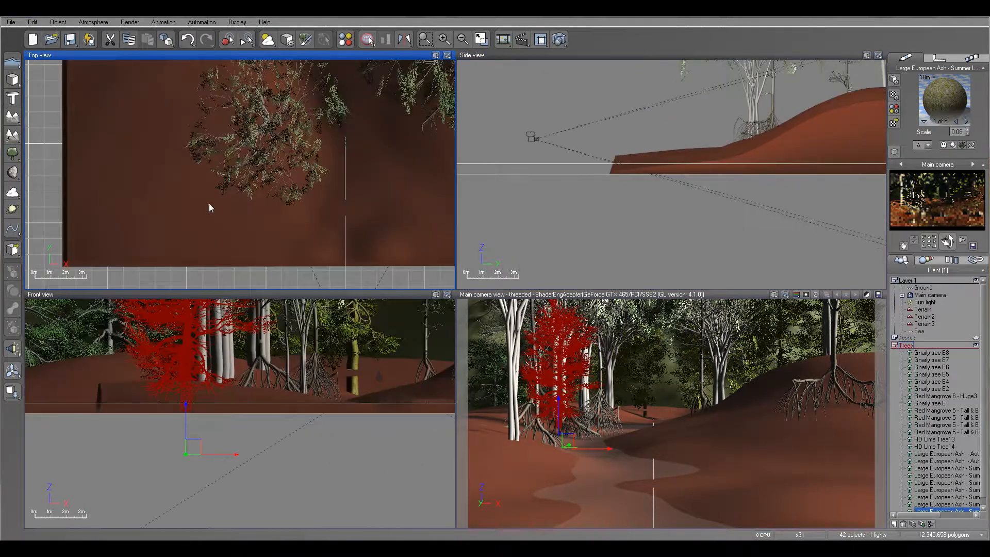
click(16, 157)
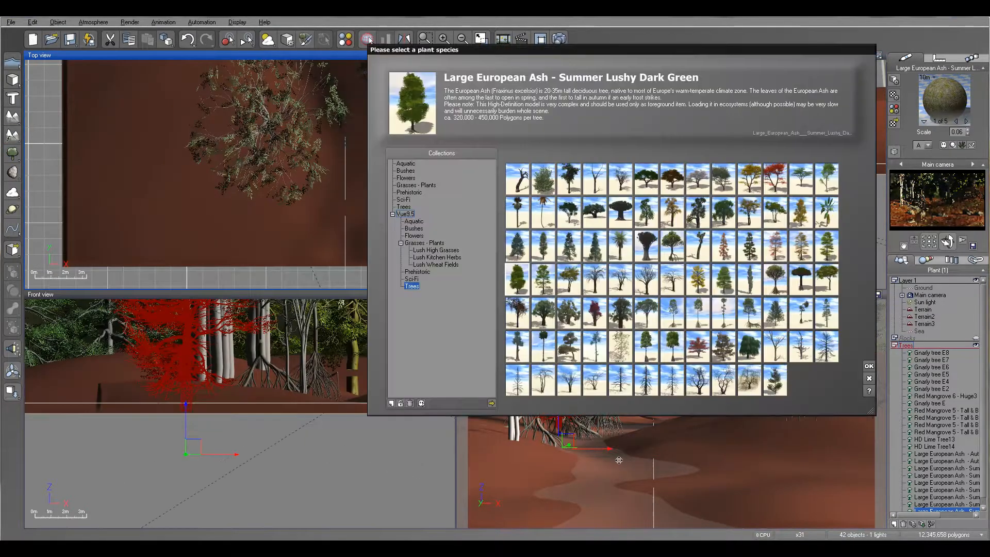
click(672, 313)
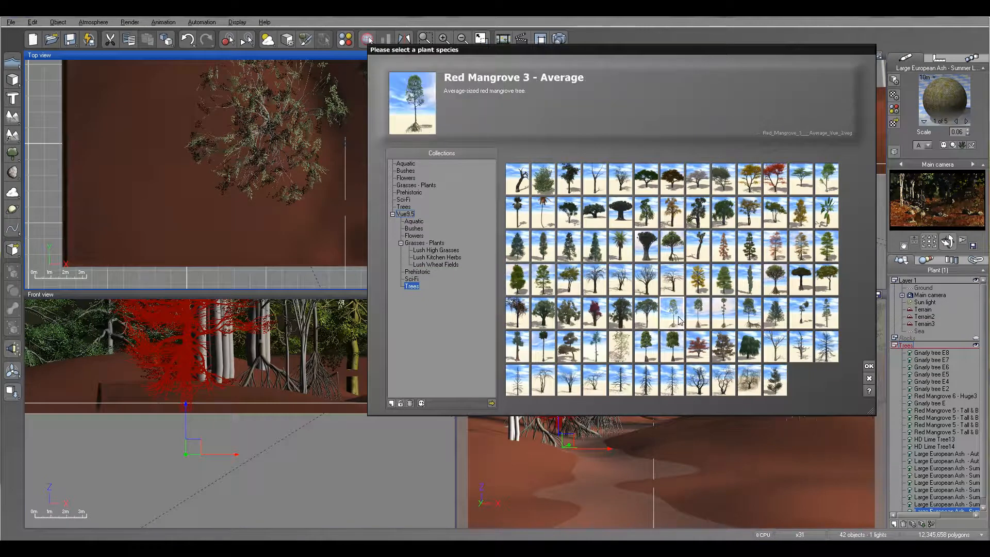
click(869, 367)
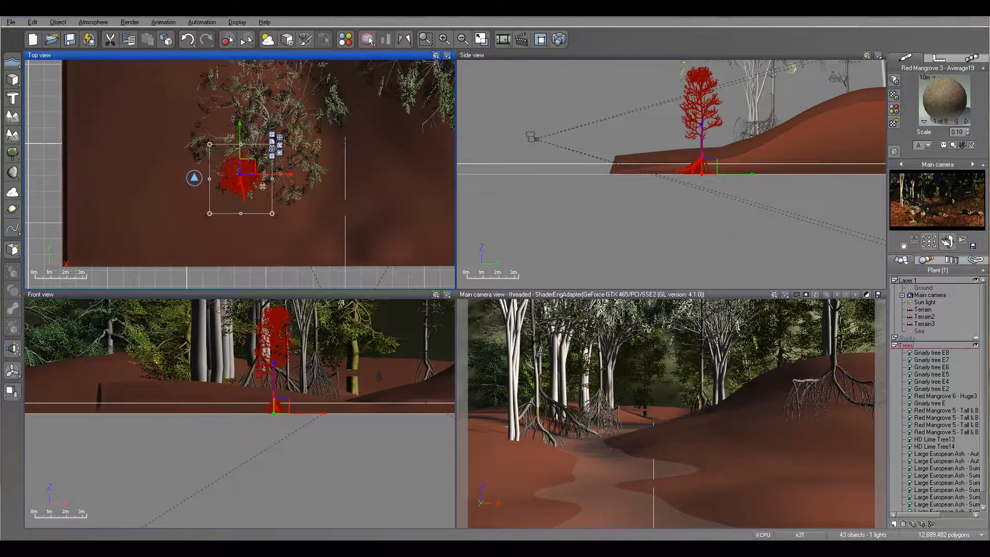
drag(249, 166, 306, 203)
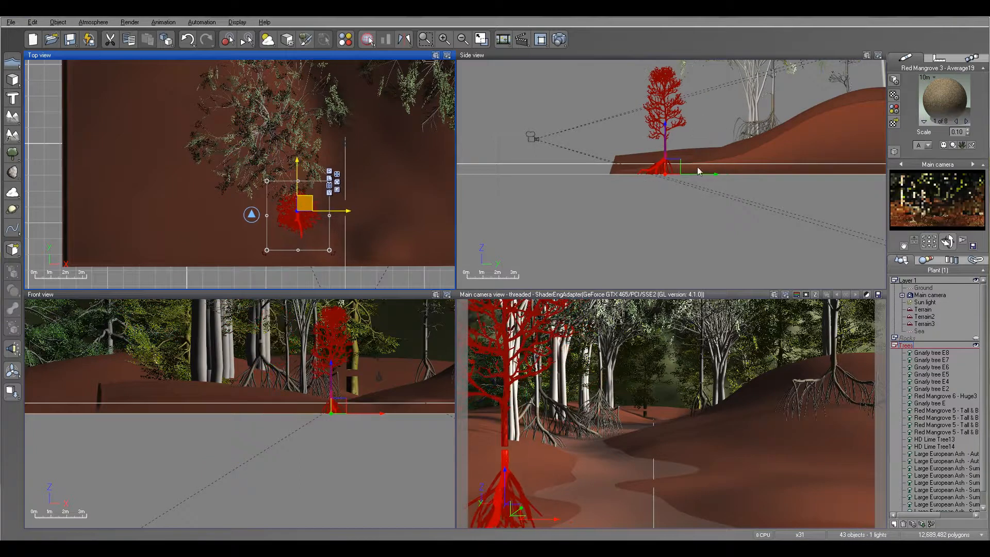
mouse_move(666, 167)
mouse_down()
mouse_move(672, 146)
mouse_move(675, 160)
mouse_up()
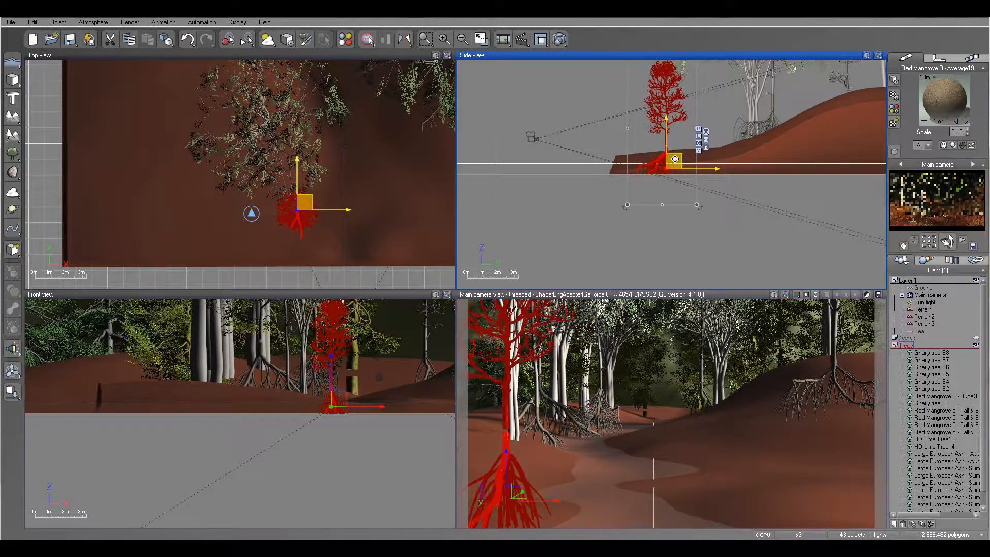
- Rotate the foreground mangrove so its roots spread toward the river, and shift it slightly back on the left bank
drag(308, 213, 308, 215)
drag(335, 259, 366, 202)
drag(303, 206, 299, 200)
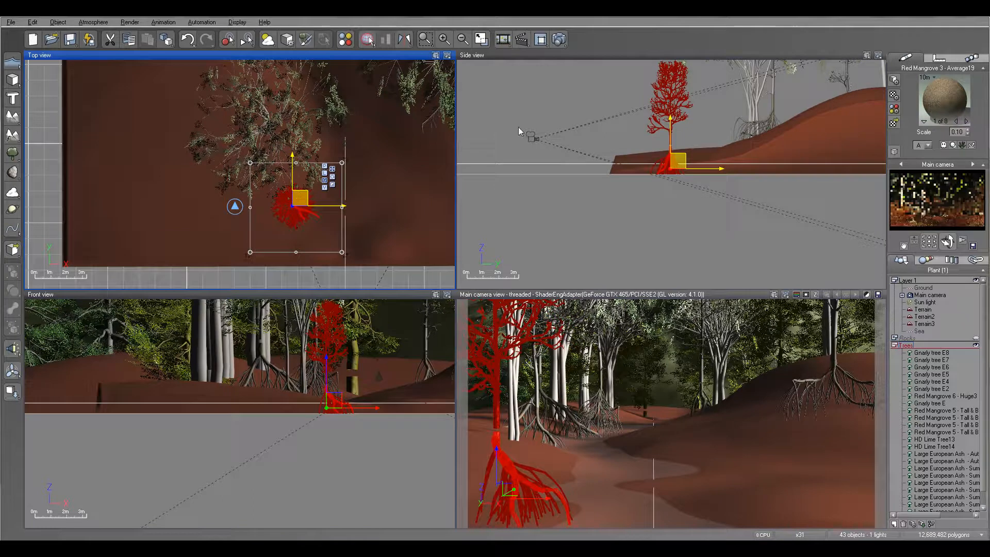
- Run another test render to check the foreground mangrove, keeping the default post-render options
key(ctrl+F9)
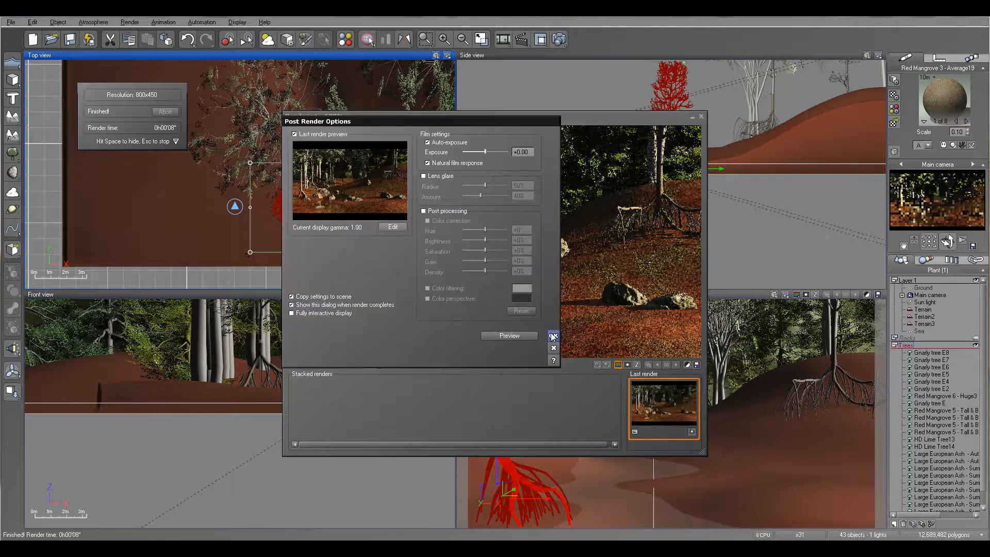
click(552, 335)
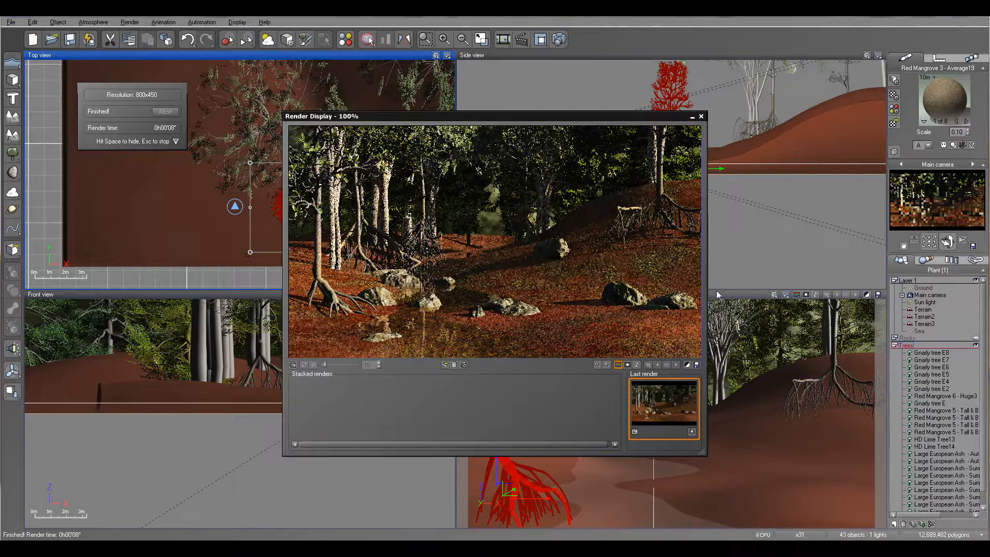
click(701, 117)
- Collapse and hide the Trees layer, and create a new active layer named DeadTrees
click(895, 346)
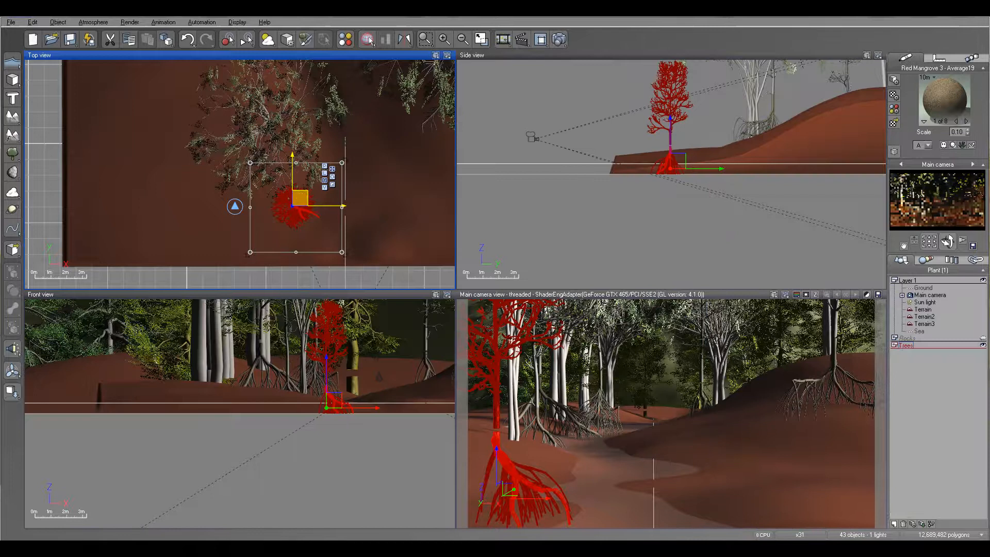
click(984, 346)
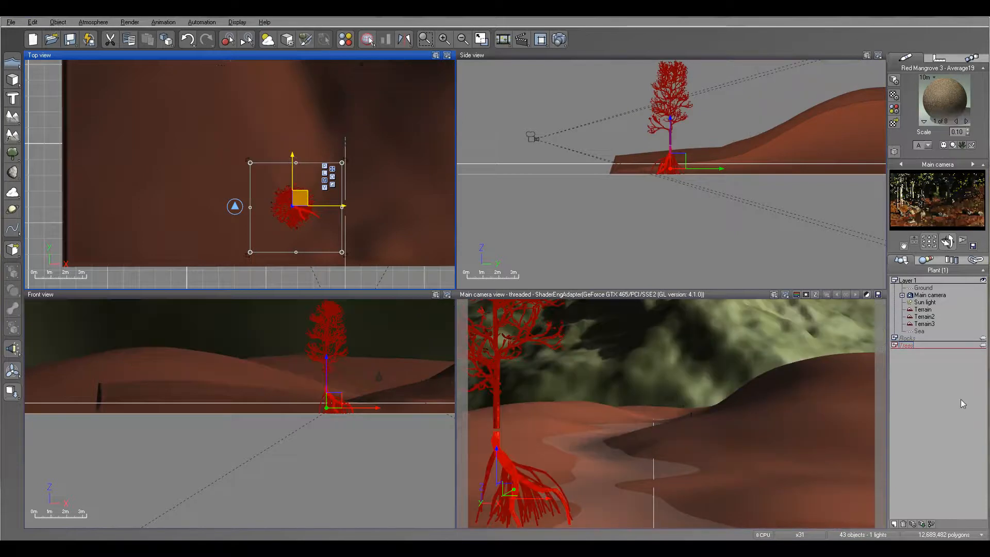
click(895, 525)
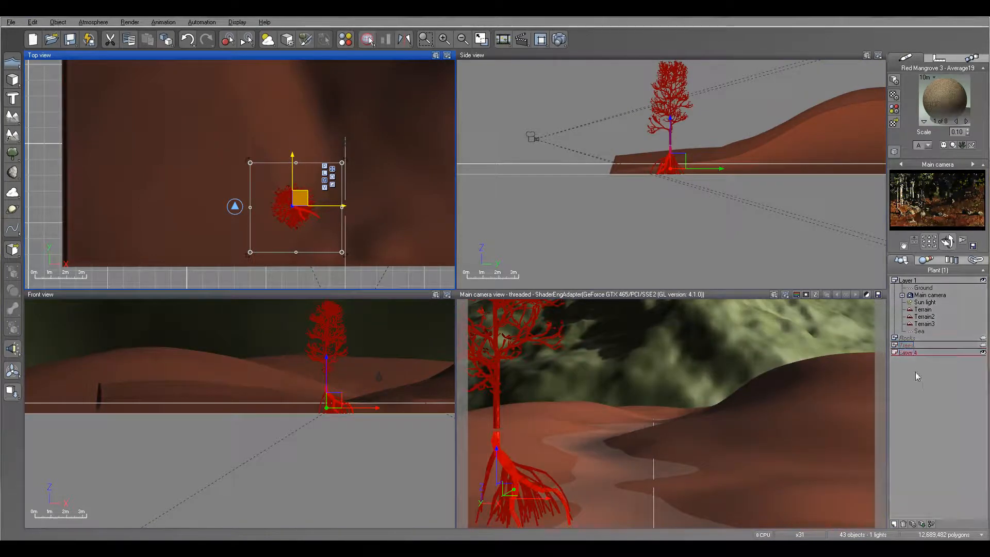
click(908, 353)
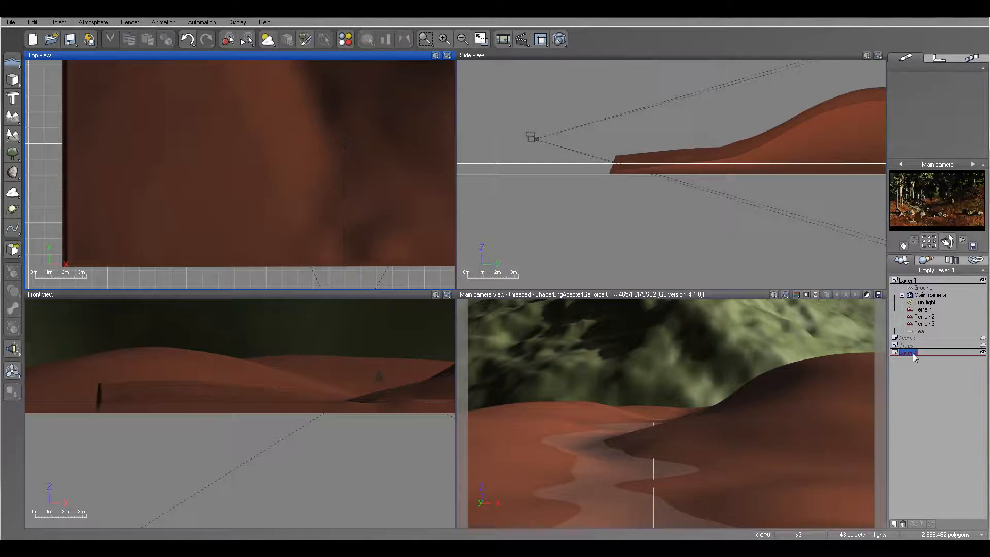
click(913, 353)
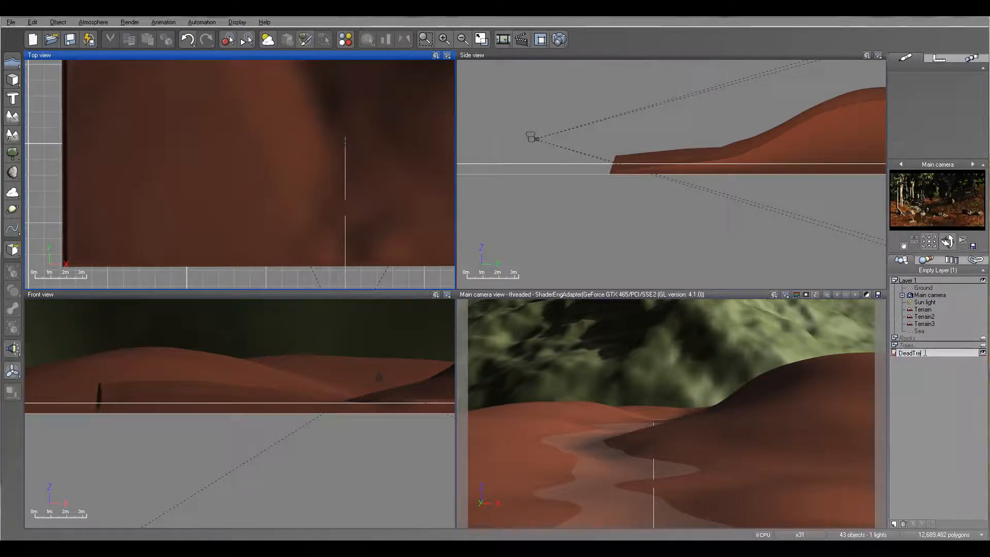
key(Return)
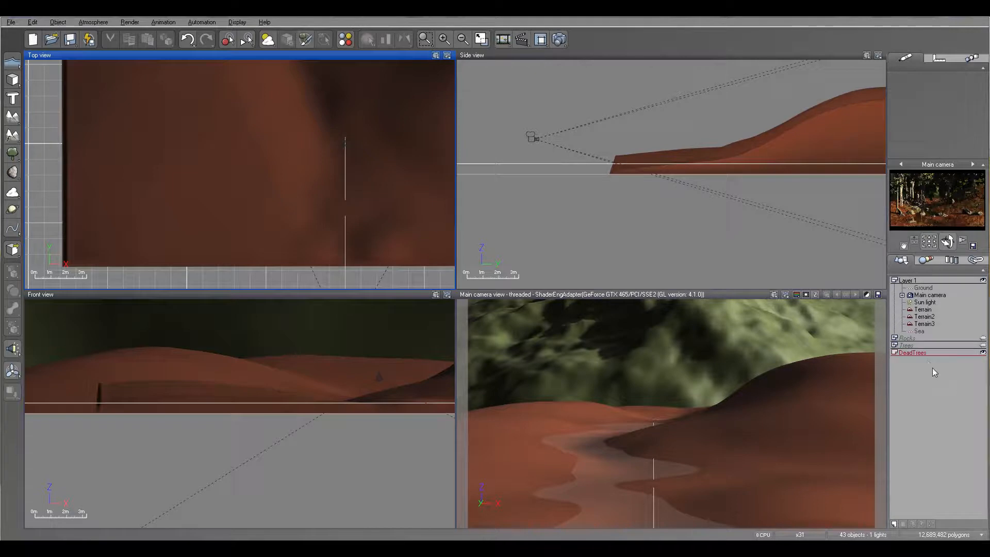
click(909, 352)
- Add a Winter Tree B to the DeadTrees layer
click(14, 152)
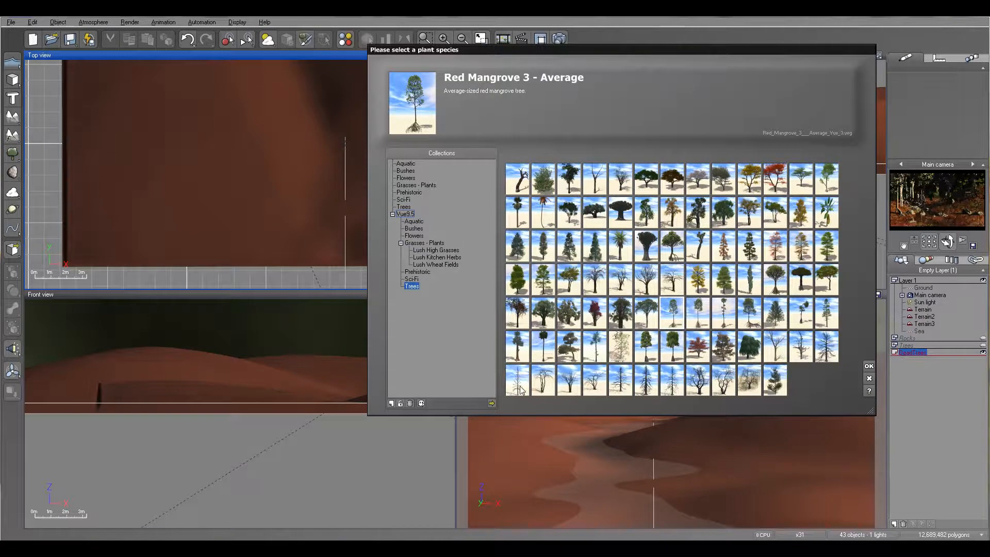
click(518, 381)
click(869, 367)
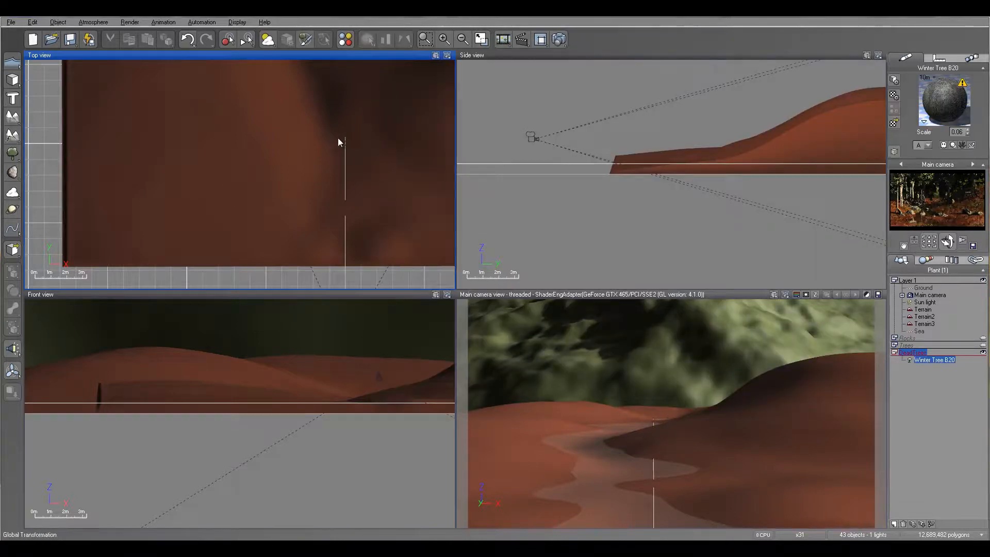
- Scale the winter tree down and place it on the left bank, back from the camera beside the river
right_drag(692, 139, 641, 184)
scroll(641, 183, down, 4)
scroll(685, 108, down, 3)
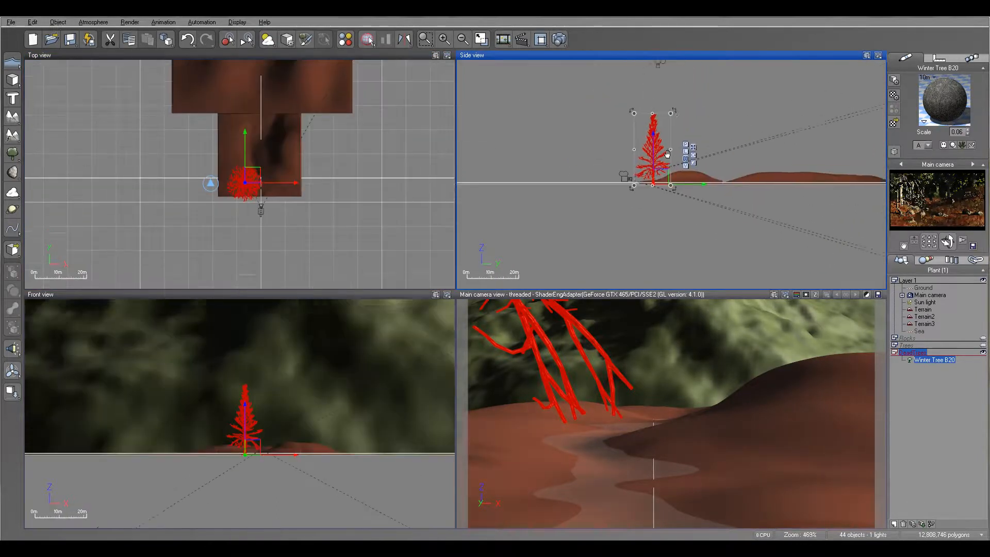
drag(639, 140, 638, 164)
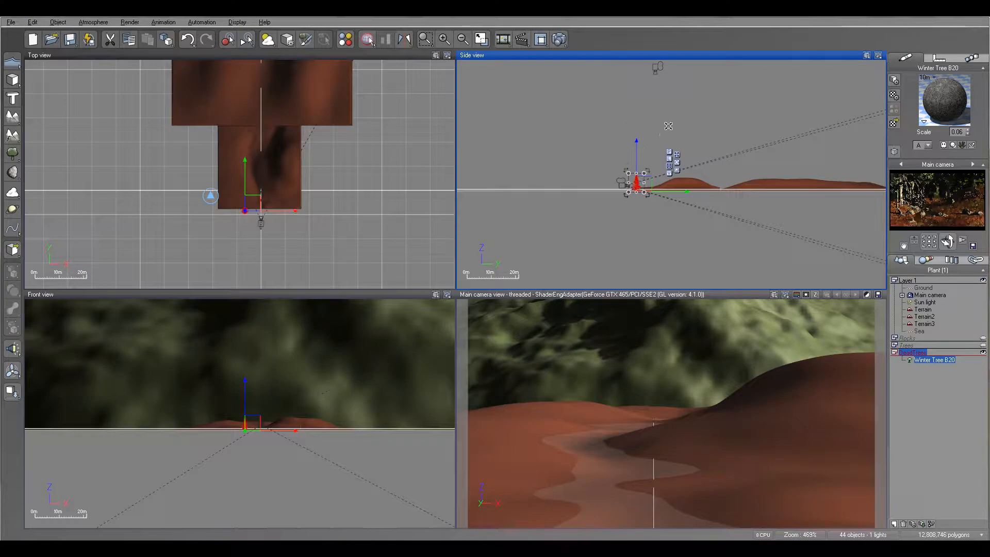
scroll(264, 206, up, 4)
drag(261, 248, 264, 157)
click(264, 449)
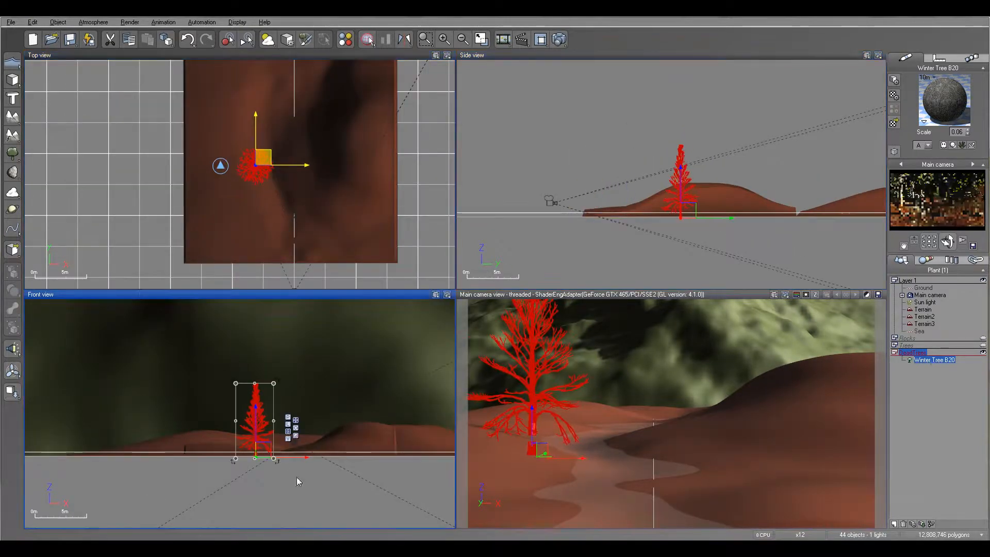
- Tip the winter tree onto its side and turn it so its crown reaches diagonally across the river from the left bank
drag(278, 463, 252, 515)
drag(264, 448, 252, 449)
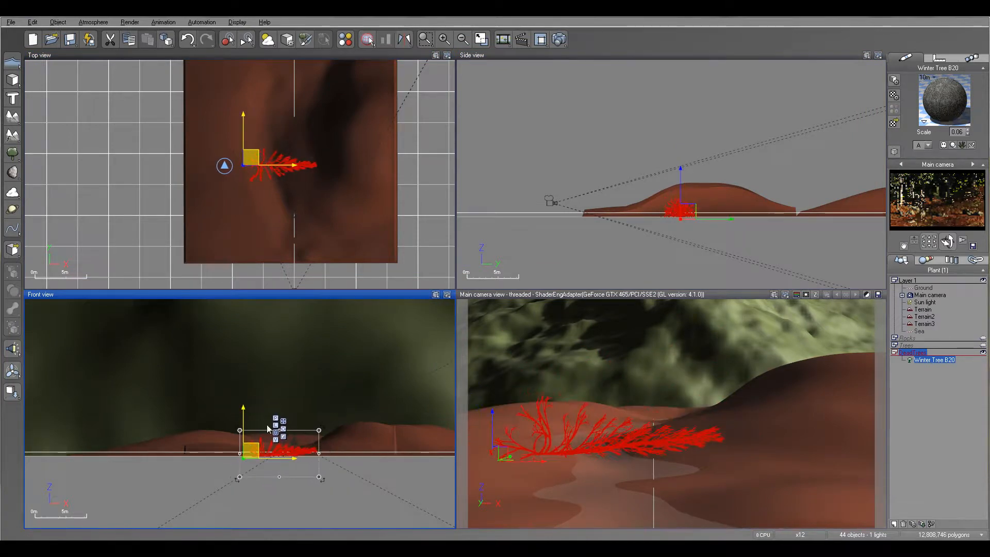
click(252, 160)
drag(319, 190, 343, 122)
drag(248, 154, 246, 151)
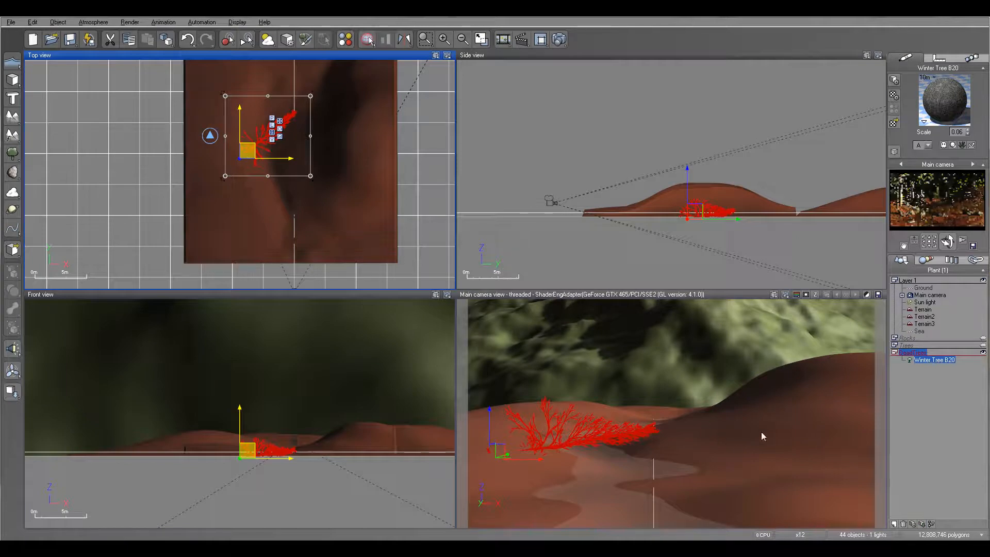
- Add a Dead Tree to the DeadTrees layer and place it on the right bank near the camera
right_drag(382, 240, 374, 187)
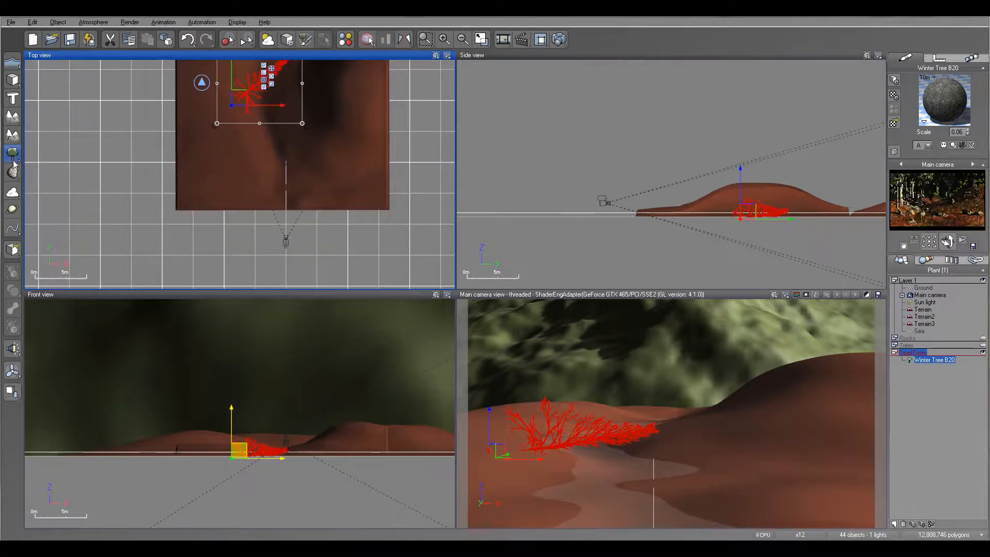
click(13, 158)
click(517, 178)
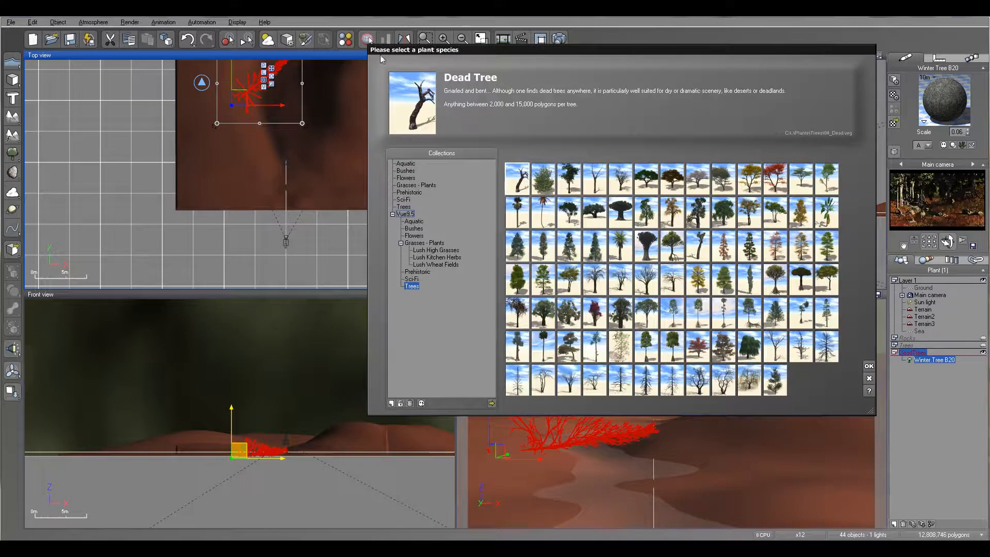
click(869, 367)
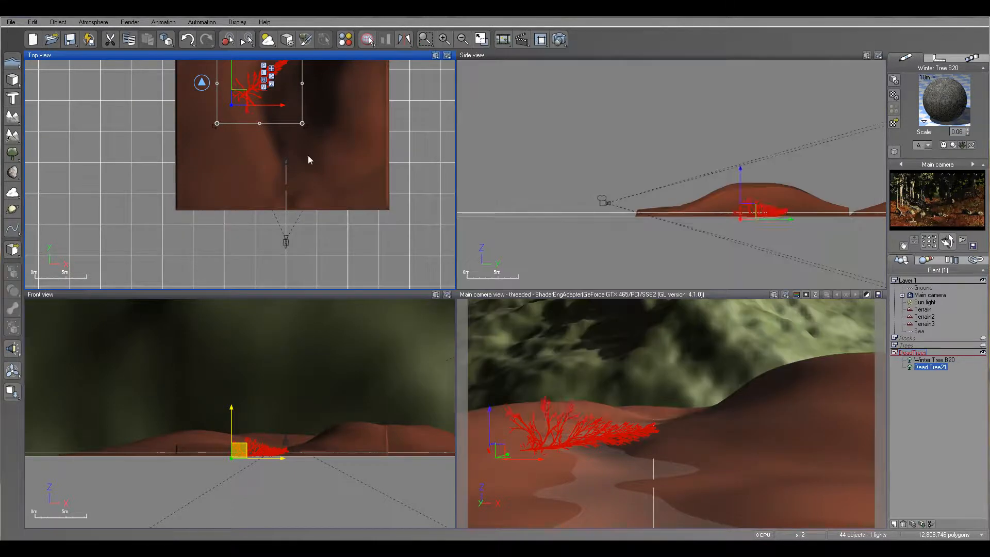
drag(250, 166, 323, 153)
scroll(377, 195, up, 2)
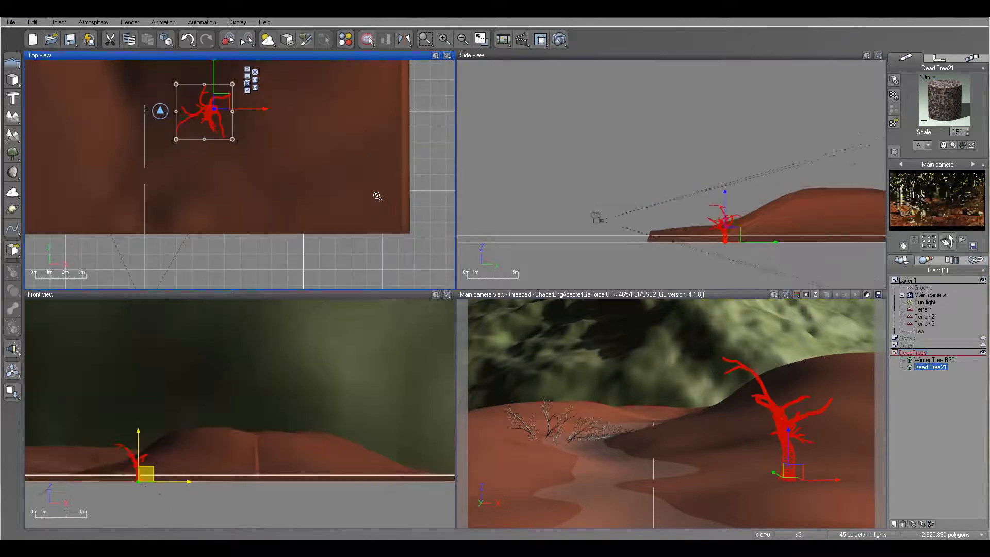
- Lay the dead tree on its side with its branches pointing toward the camera, and raise it onto the right slope
right_drag(258, 432, 447, 350)
drag(291, 451, 291, 391)
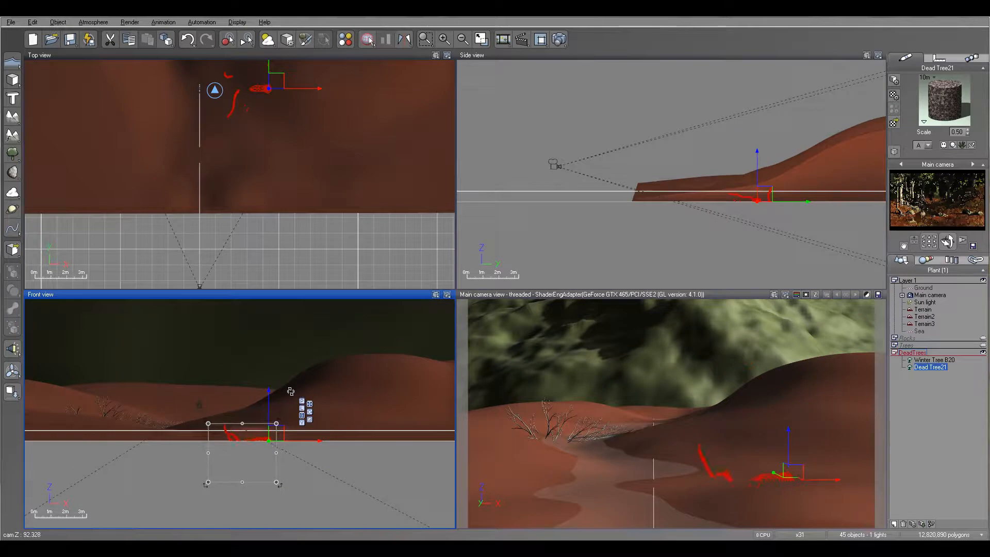
click(269, 80)
drag(280, 122, 259, 86)
drag(769, 198, 796, 170)
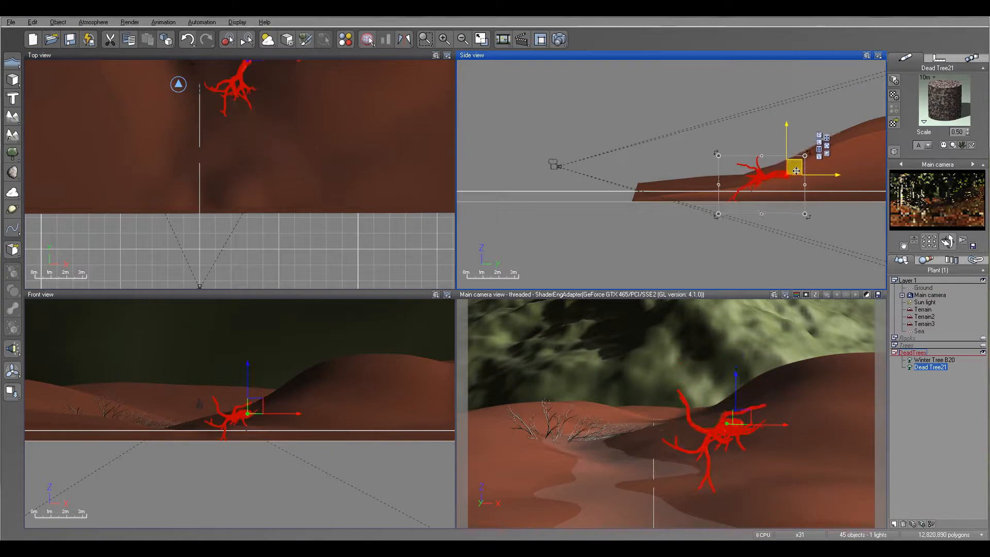
- Turn the fallen dead tree's branches slightly more toward the river, shift it farther onto the right bank, and lower it into the ground
click(312, 151)
right_drag(312, 151, 313, 153)
drag(292, 128, 296, 137)
drag(333, 193, 322, 199)
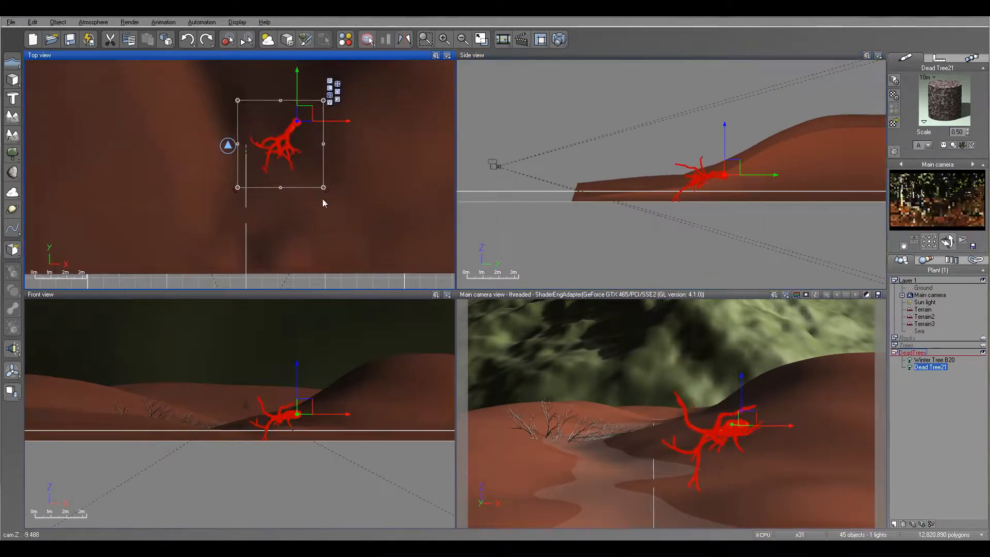
drag(304, 112, 311, 119)
drag(728, 166, 737, 180)
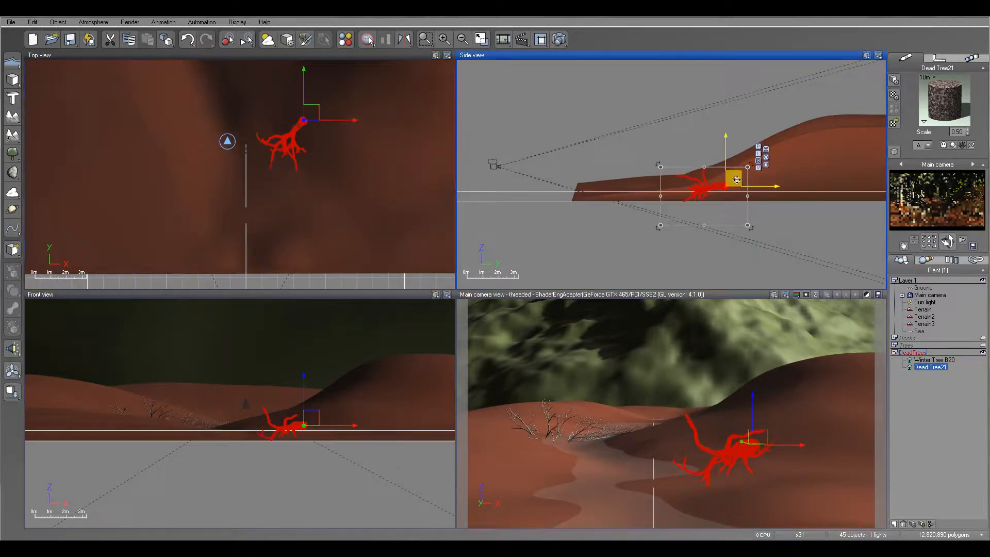
- Run a test render to check how the fallen dead tree sits on the right bank
click(565, 44)
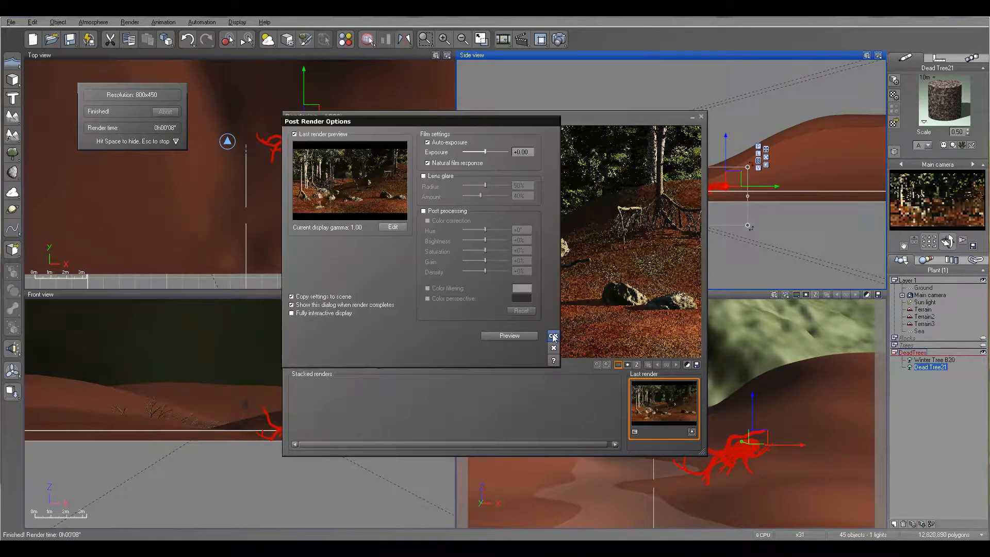
click(553, 336)
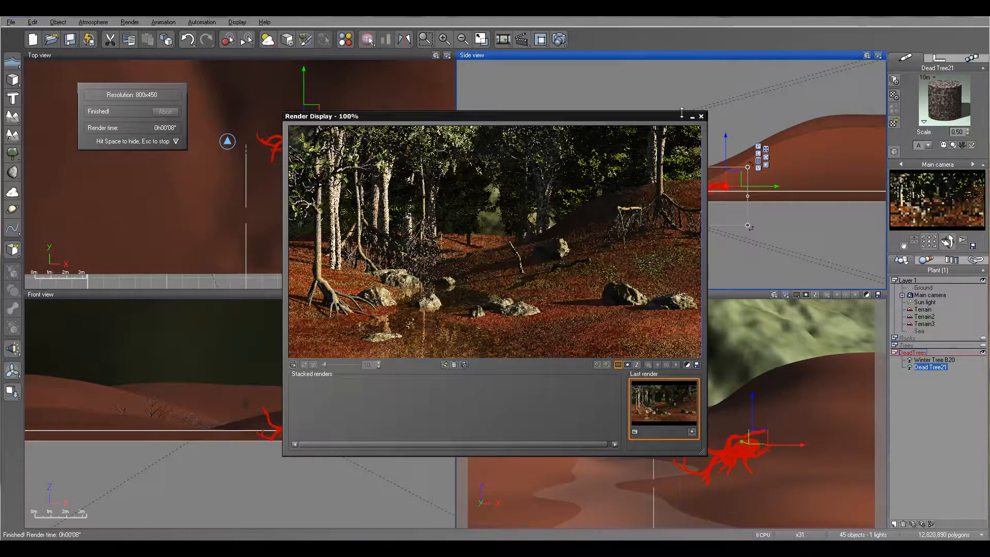
click(701, 117)
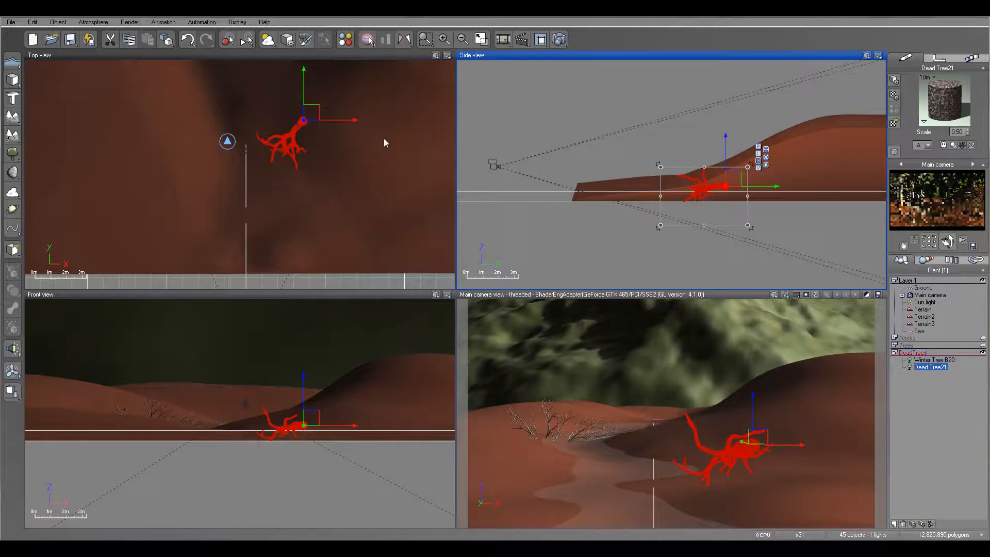
drag(725, 149, 726, 149)
- Add an Old Dracena Tree to the DeadTrees layer and move it beside the camera at the terrain's near edge, outside the camera's view
right_drag(346, 222, 391, 205)
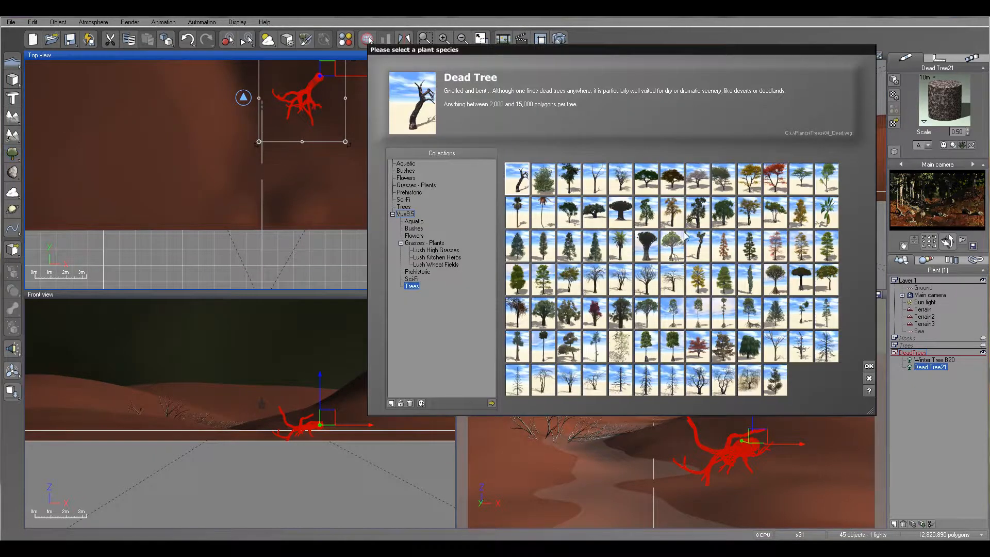
click(804, 281)
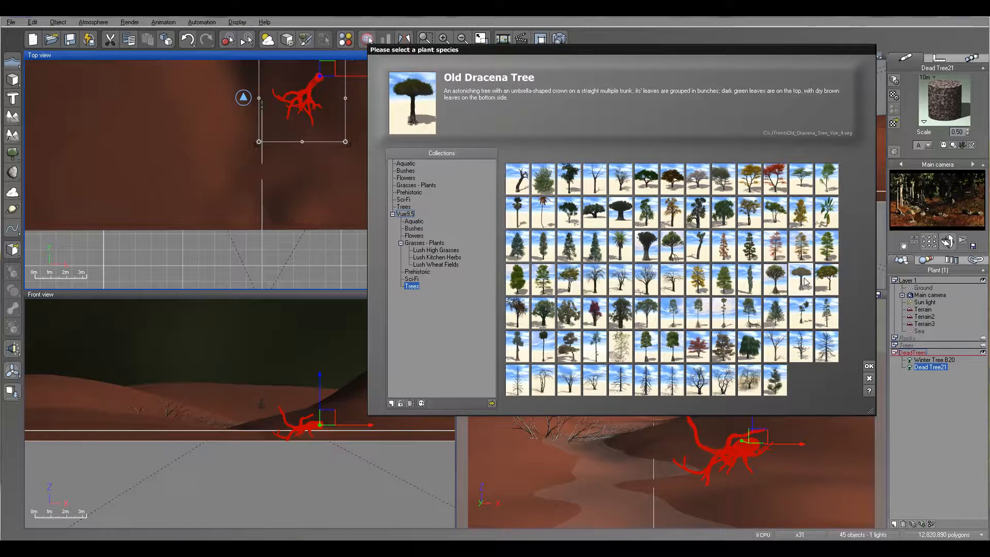
click(869, 366)
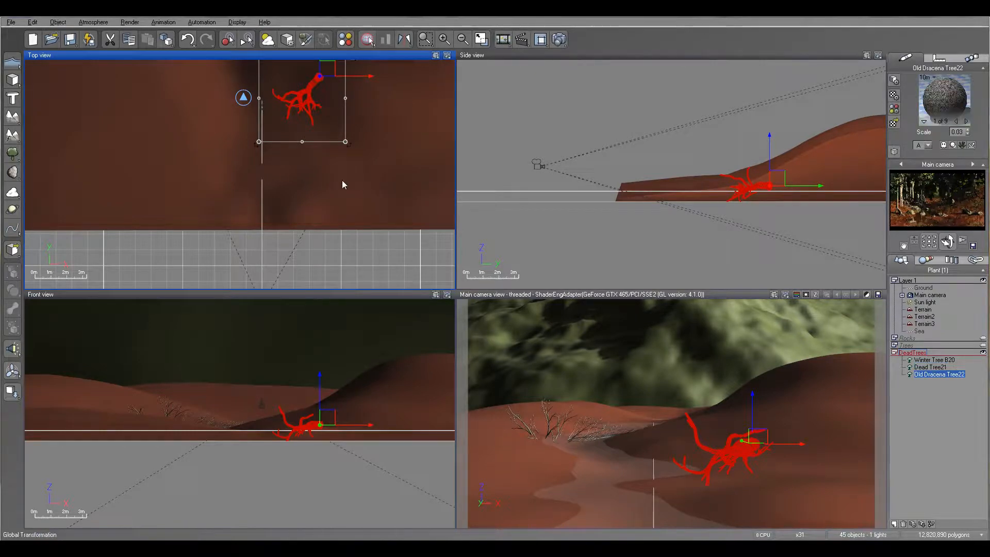
drag(236, 159, 344, 193)
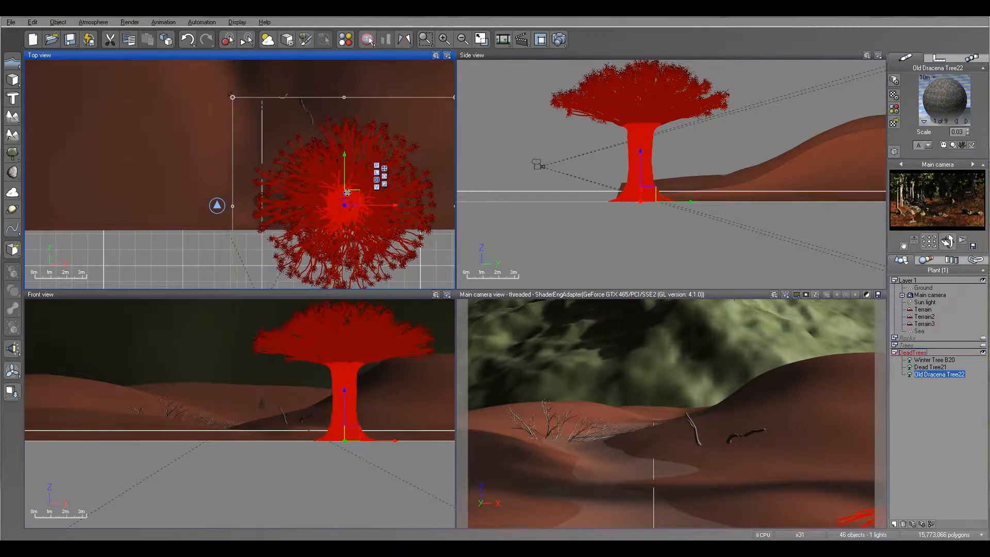
right_drag(361, 183, 383, 110)
drag(383, 111, 377, 142)
mouse_move(696, 113)
mouse_down()
mouse_move(701, 126)
mouse_move(701, 110)
mouse_up()
drag(301, 121, 289, 142)
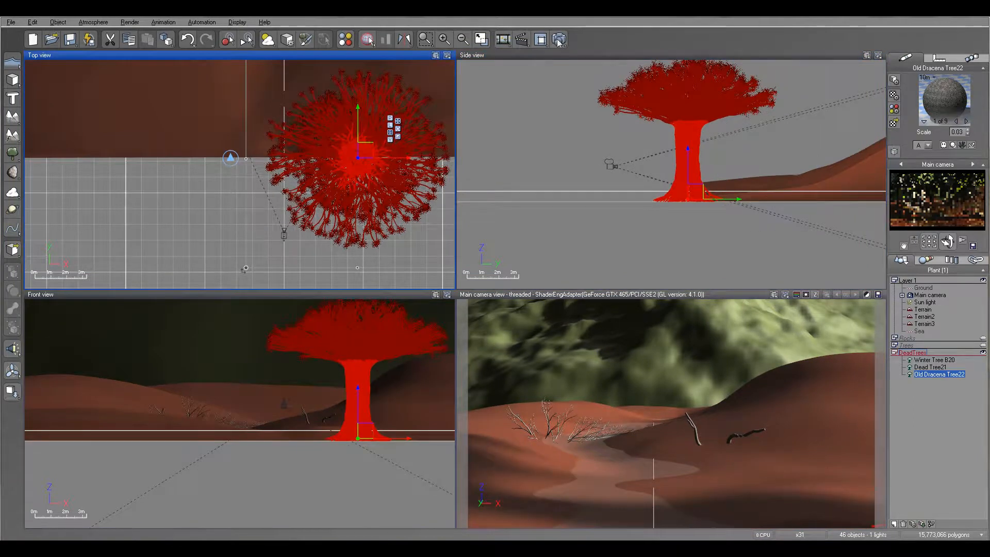
- Check the Old Dracena Tree's effect with a test render, and delete the tree
key(ctrl+F9)
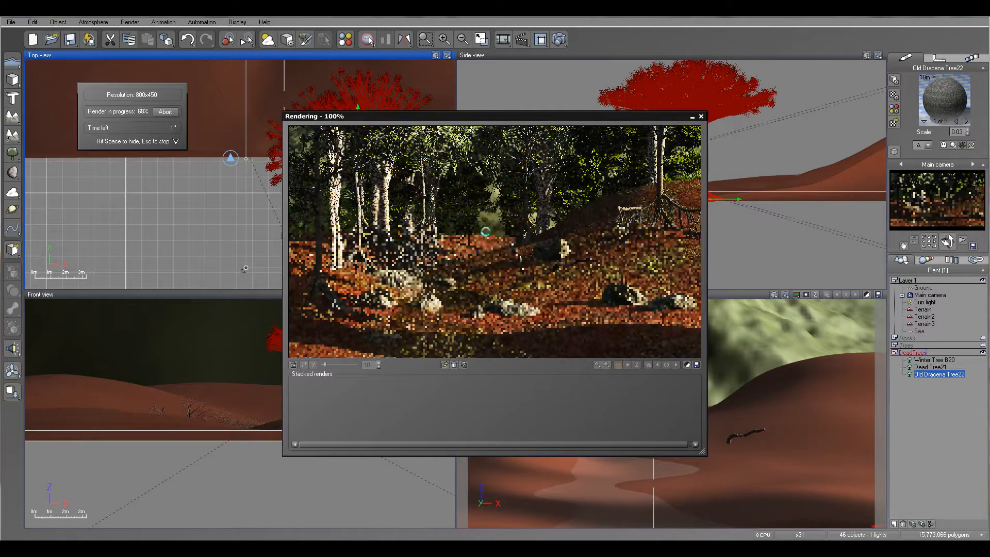
click(701, 117)
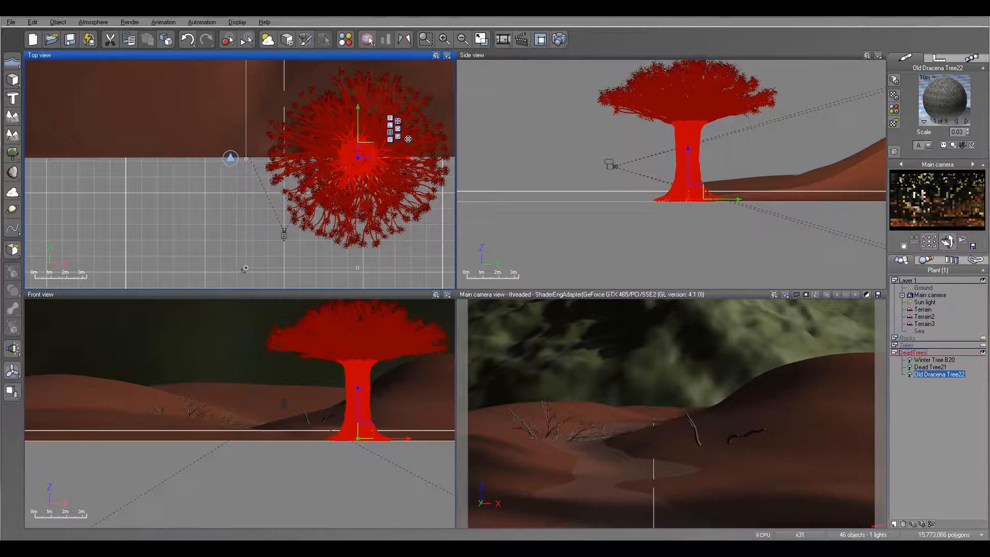
key(Delete)
- Raise the fallen dead tree on the right bank so that more of its branches stand above the ground
scroll(386, 145, up, 3)
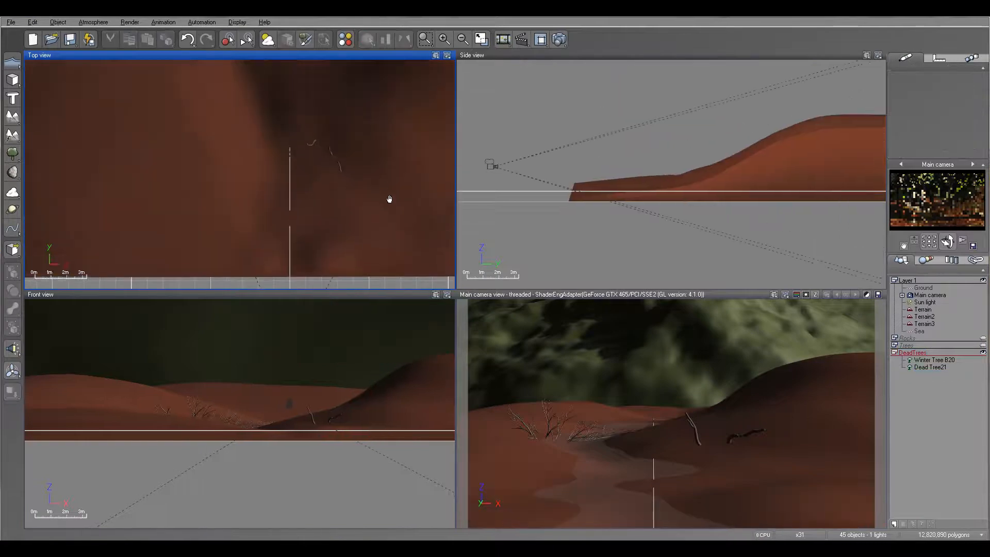
click(928, 367)
click(680, 165)
drag(680, 165, 682, 160)
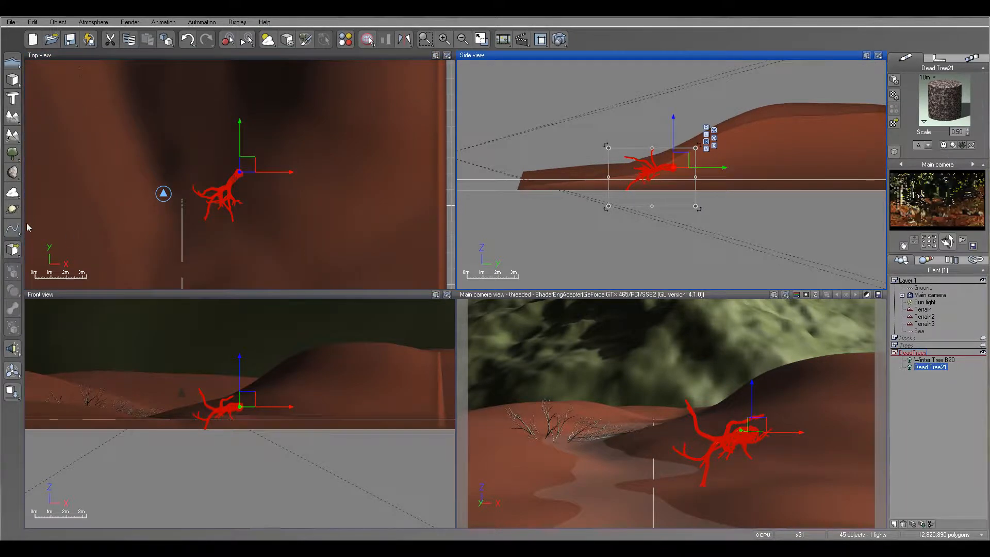
- Add a Walnut - Winter tree to the DeadTrees layer at the fallen dead tree on the right bank
click(12, 153)
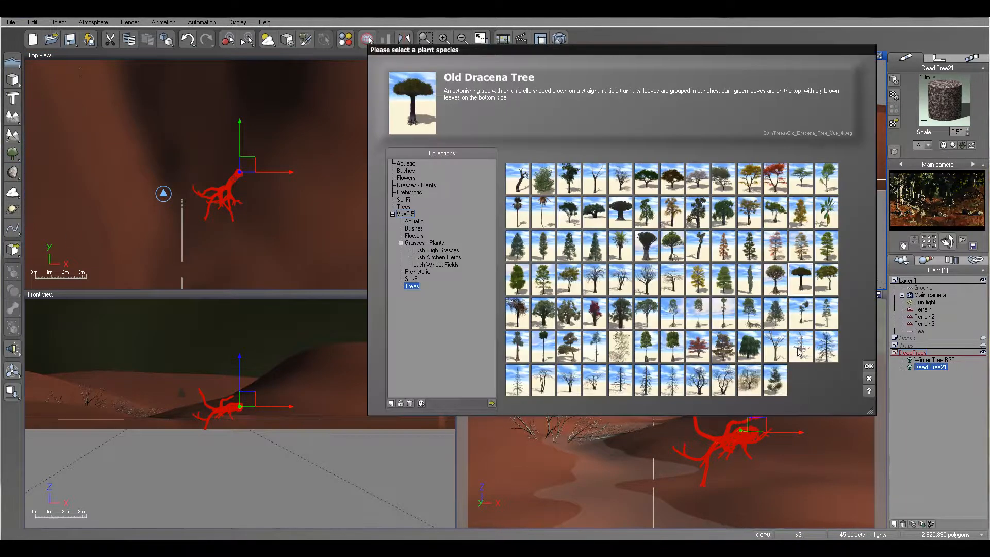
click(800, 351)
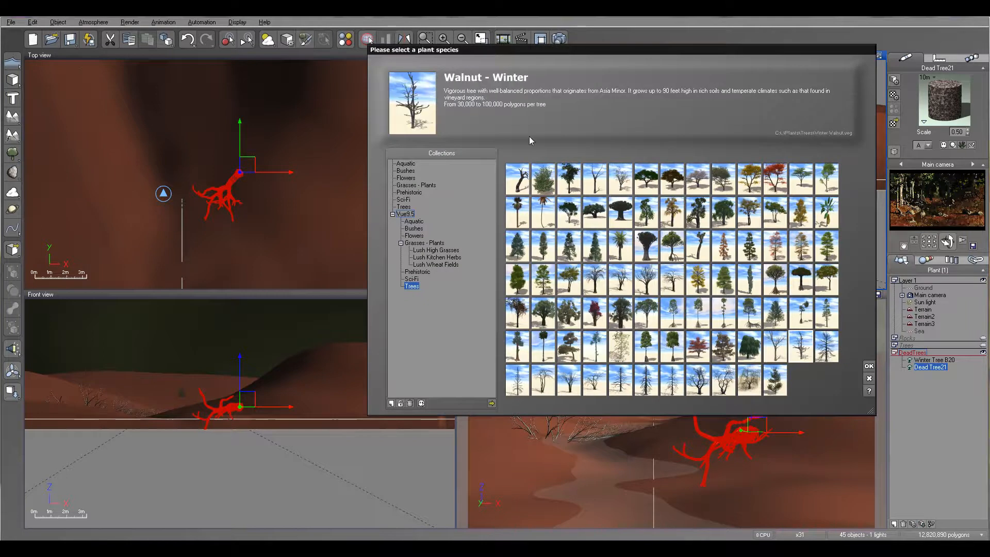
click(869, 367)
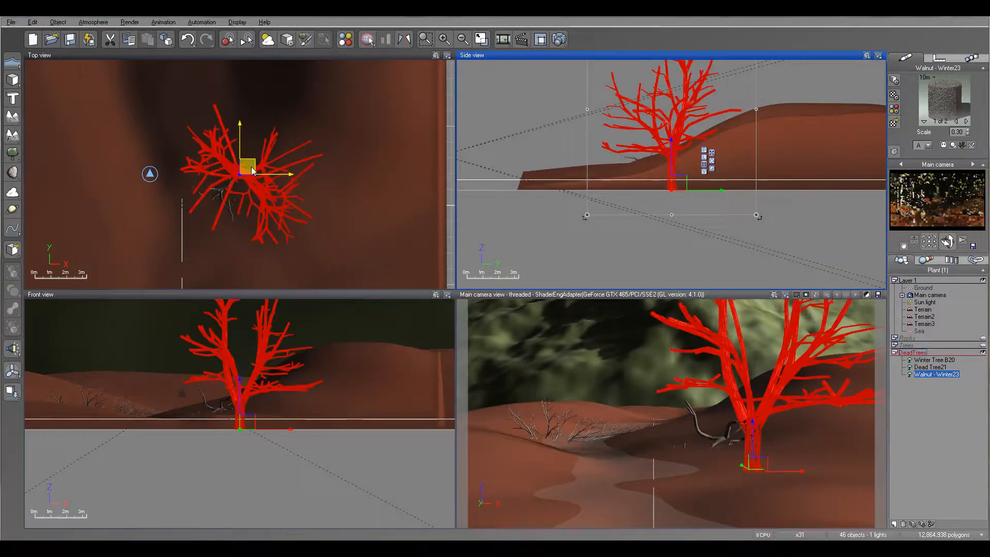
- Edit the winter walnut's trunk and branches, setting Gnarl to +42, Diameter to -44 and Droop to -67
right_click(236, 176)
click(274, 371)
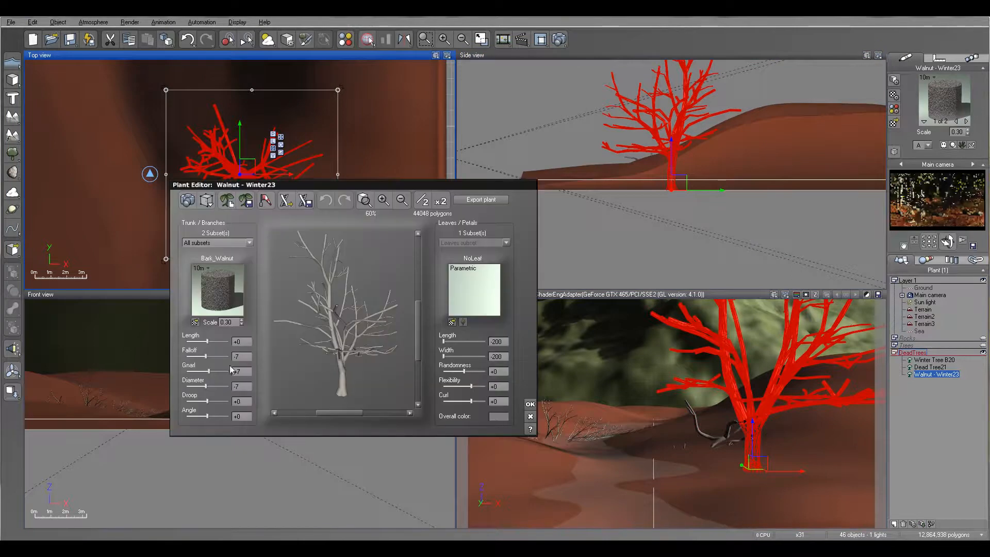
drag(209, 372, 210, 386)
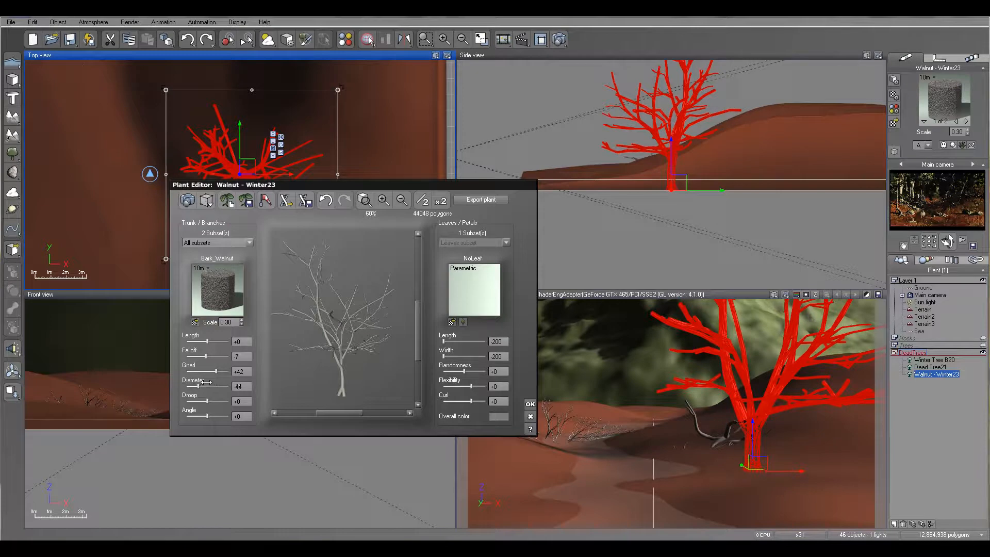
drag(219, 400, 221, 402)
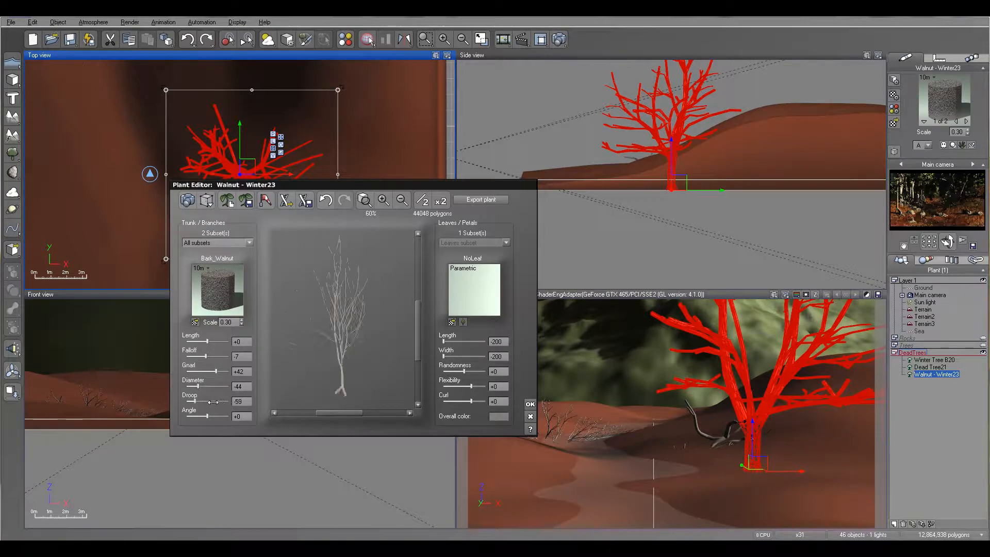
click(531, 405)
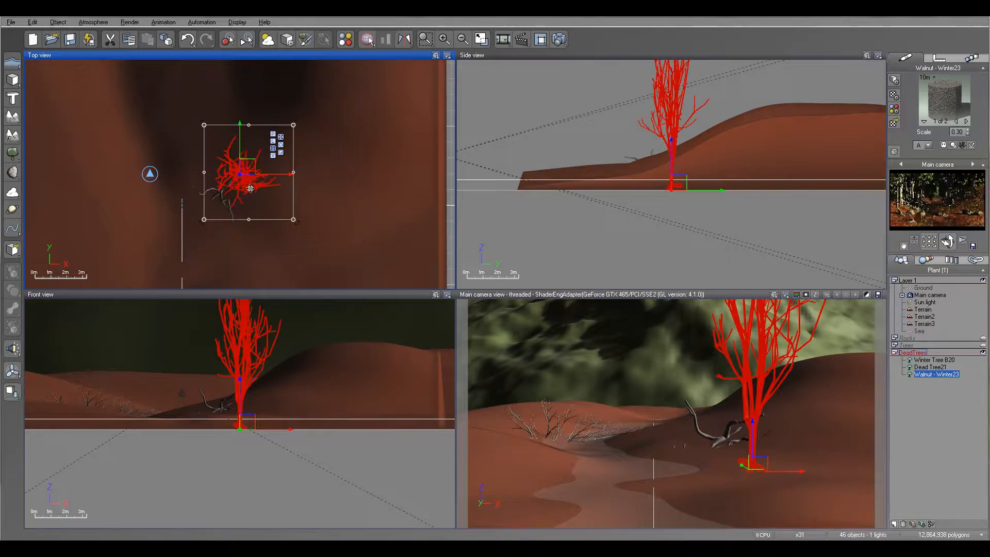
- Lay the winter walnut on its side with its crown toward the river, and shift its base farther onto the right bank
click(269, 400)
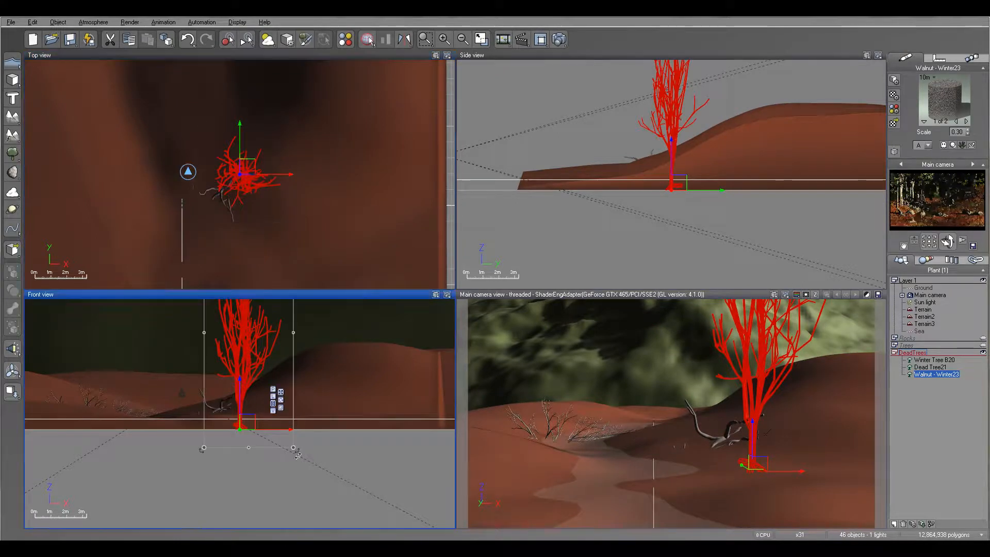
drag(303, 456, 280, 338)
drag(226, 425, 324, 401)
click(402, 234)
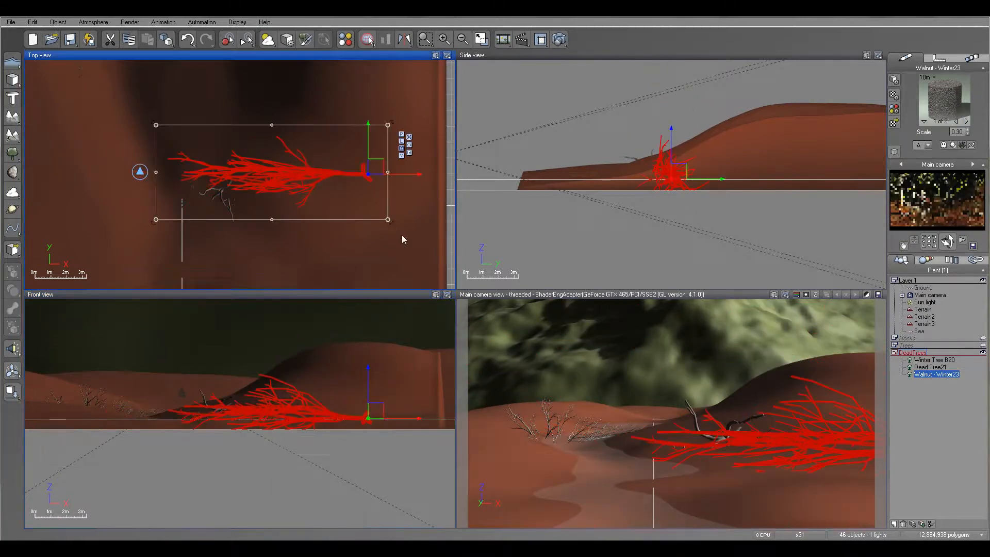
- Turn the fallen walnut so its crown points diagonally toward the river and the camera
click(395, 173)
click(936, 374)
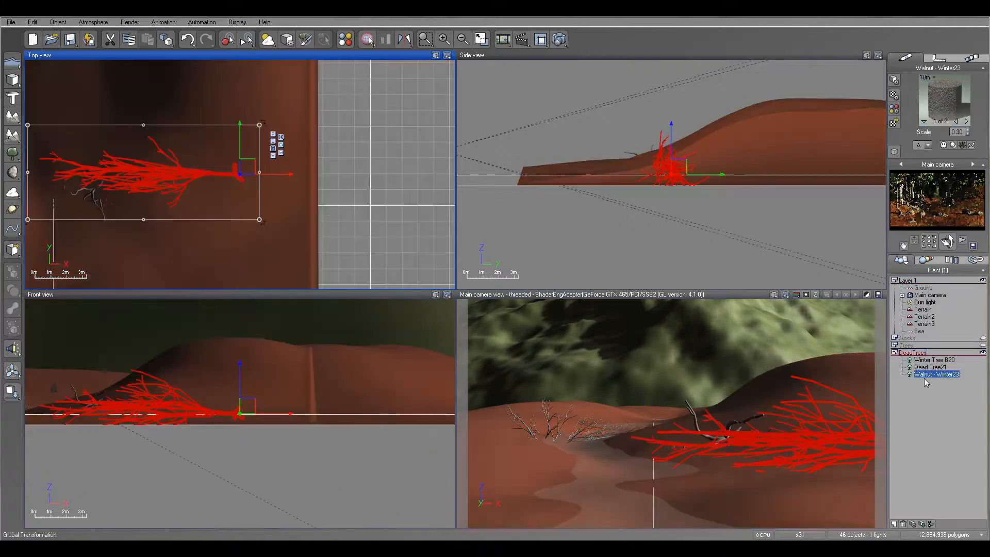
drag(264, 226, 203, 164)
right_drag(656, 211, 706, 221)
right_drag(272, 208, 316, 202)
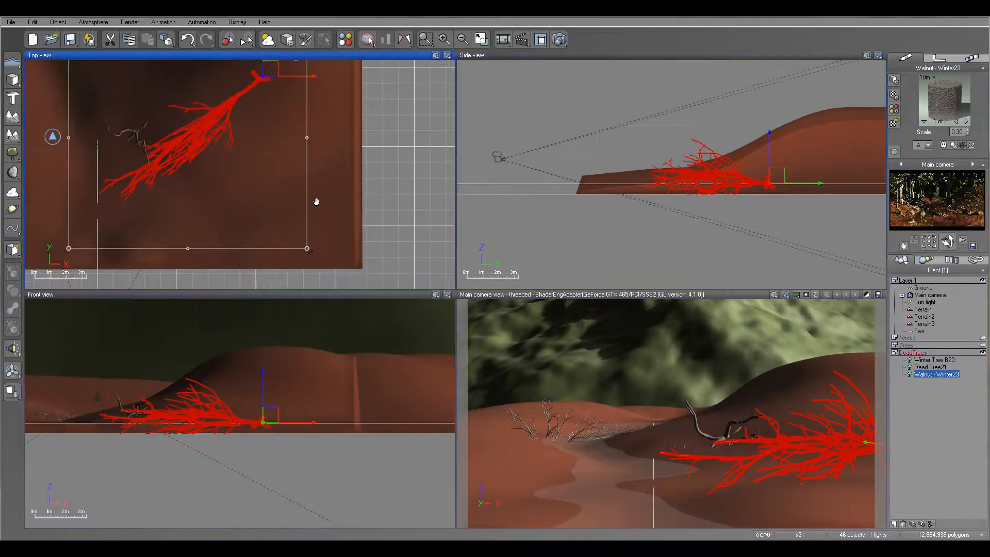
- Move the fallen walnut to the near right bank and lower it into the ground, checking it with a test render
drag(239, 94, 249, 132)
drag(319, 68, 230, 166)
drag(163, 215, 165, 206)
drag(641, 183, 642, 189)
click(559, 40)
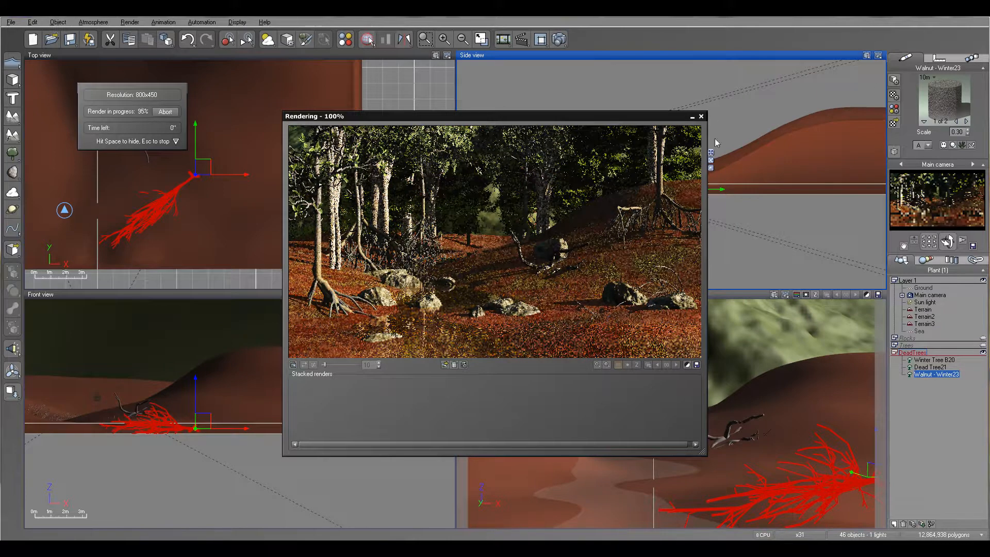
click(700, 116)
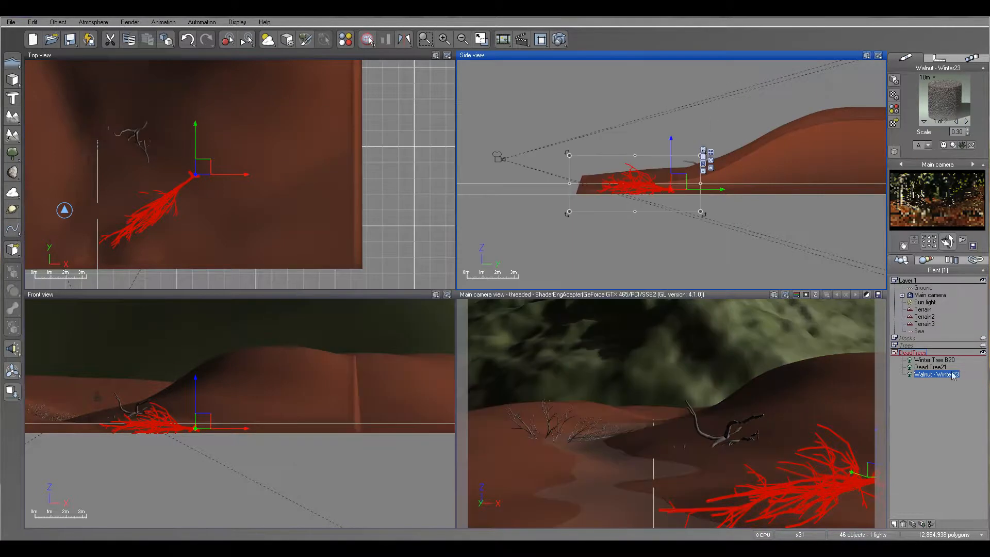
- Raise and slightly tilt the fallen walnut, and check it with a test render
drag(678, 182, 679, 175)
drag(704, 206, 710, 205)
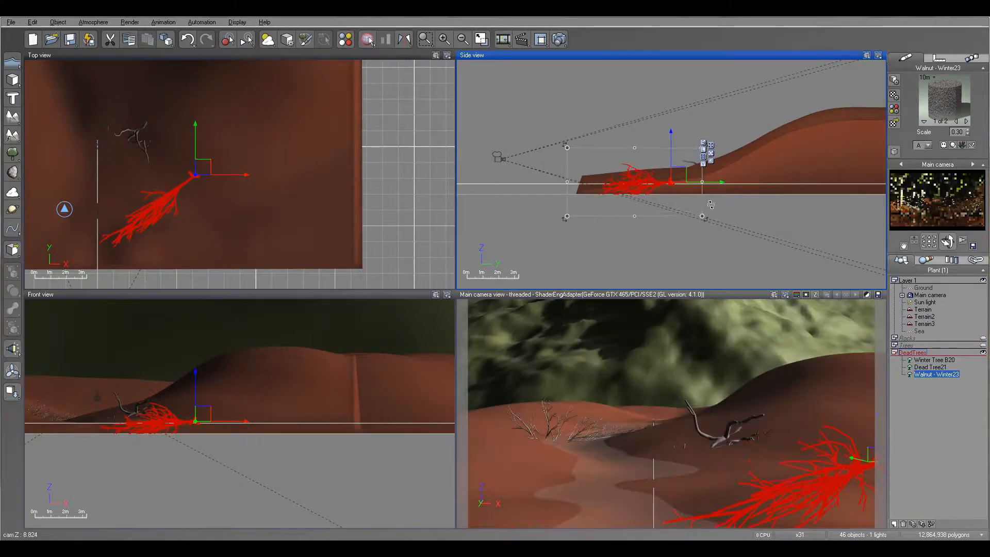
key(ctrl+F9)
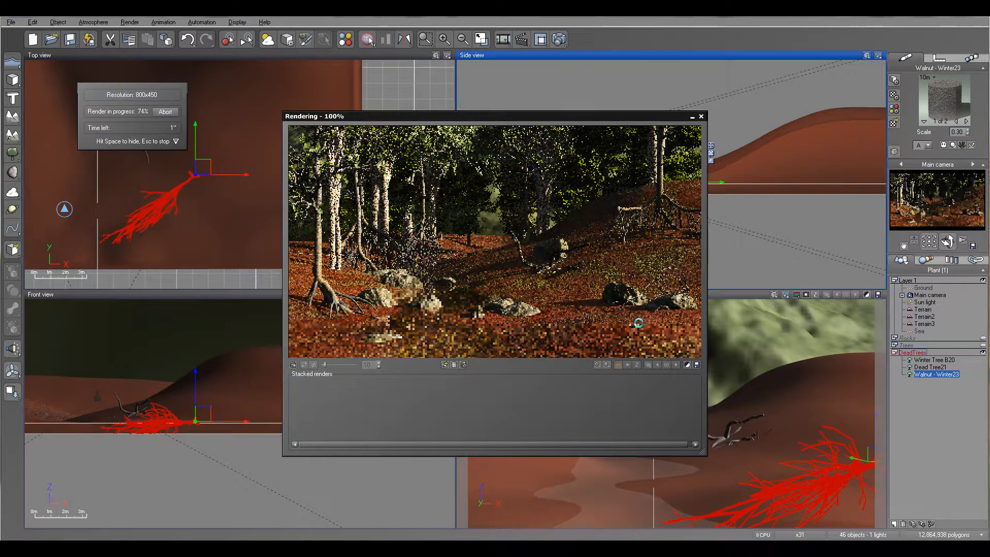
click(701, 116)
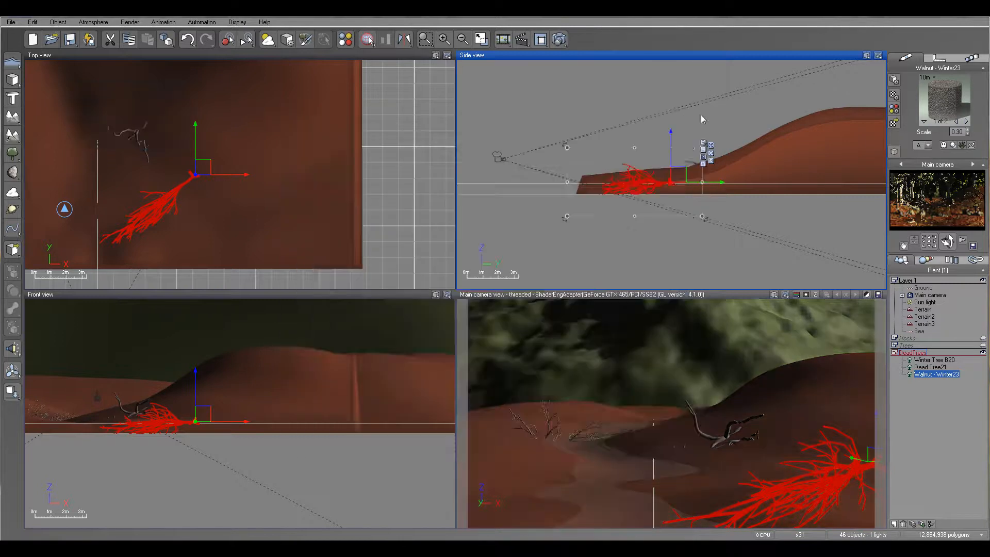
- Lift the fallen walnut above the terrain, drop it onto the ground, and sink it slightly into the surface
drag(671, 133, 671, 92)
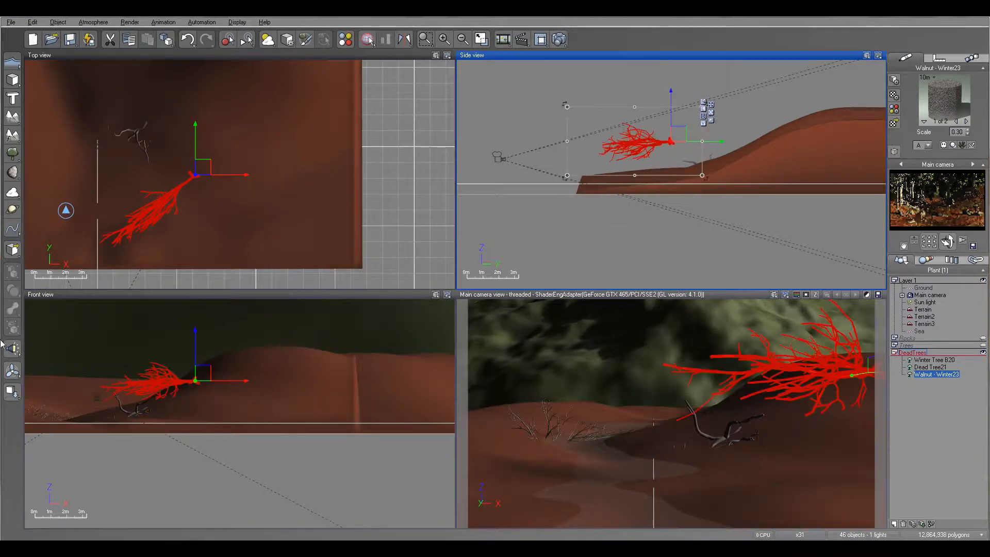
click(10, 392)
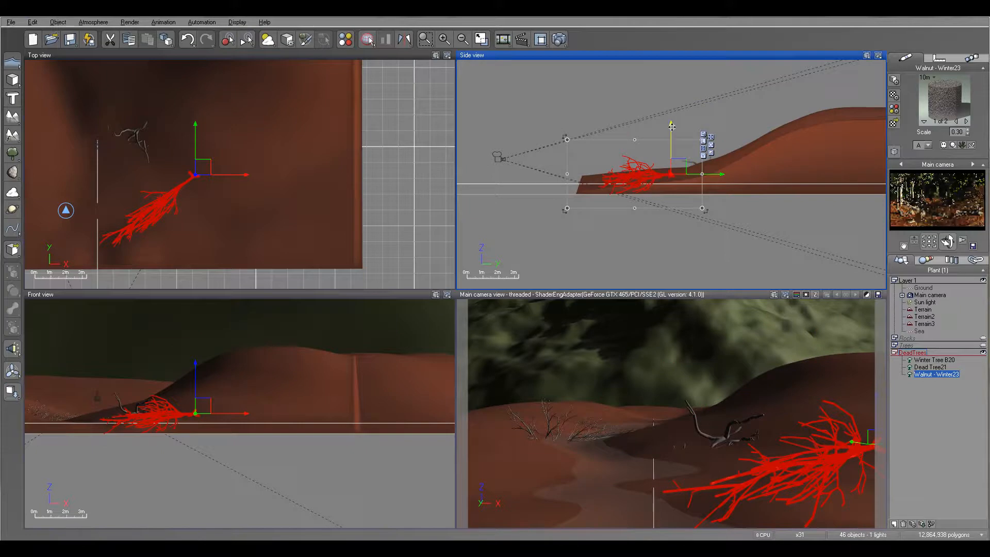
drag(672, 132, 672, 135)
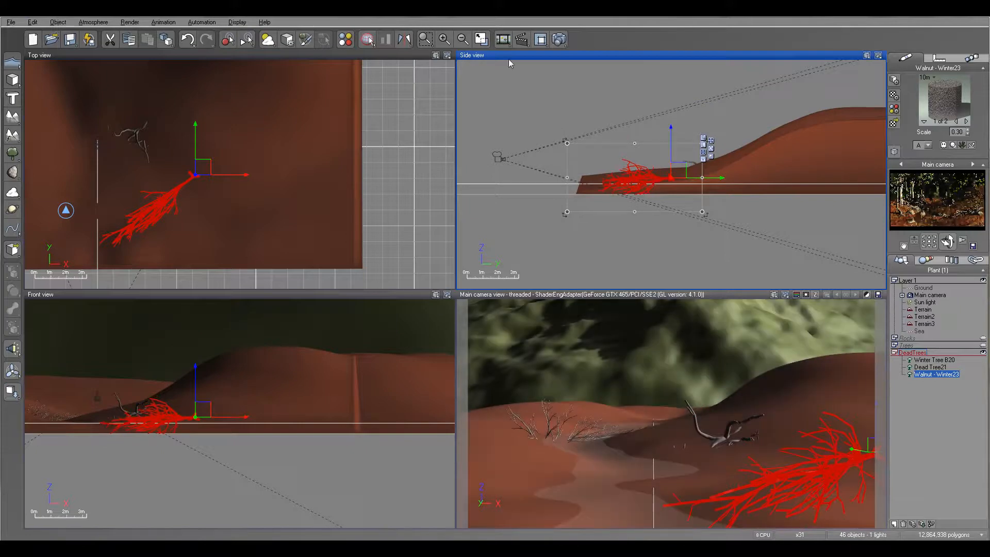
- Render the scene again to check the walnut lying among the rocks on the near right bank
click(561, 41)
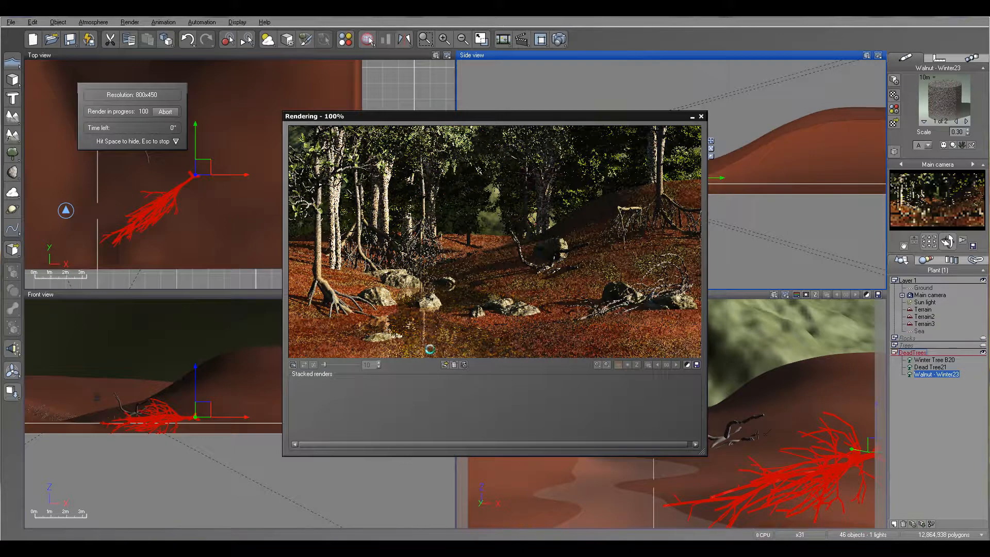
click(553, 336)
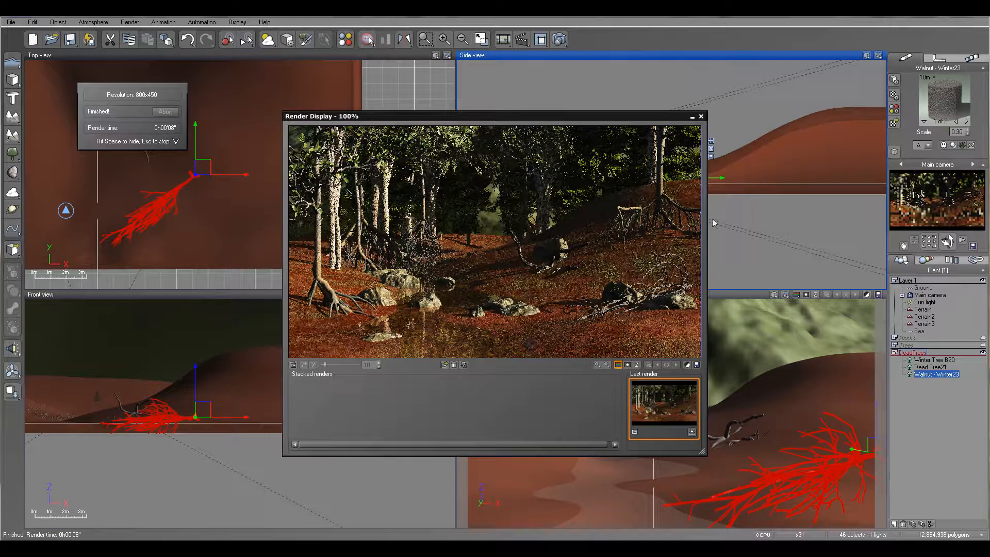
click(701, 118)
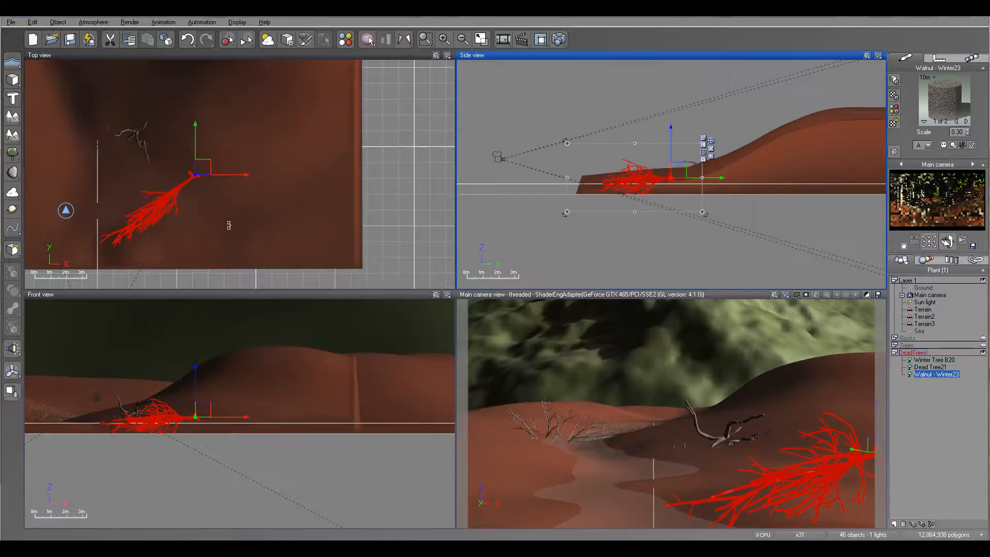
scroll(222, 214, up, 3)
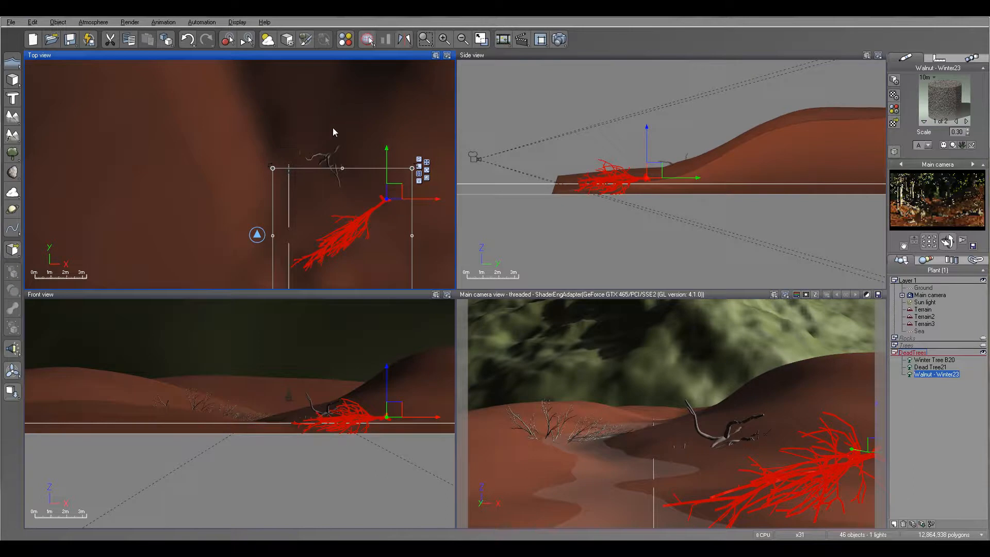
- Open the material of the main Terrain for editing and rename its Rock eco layer to Painter
click(895, 354)
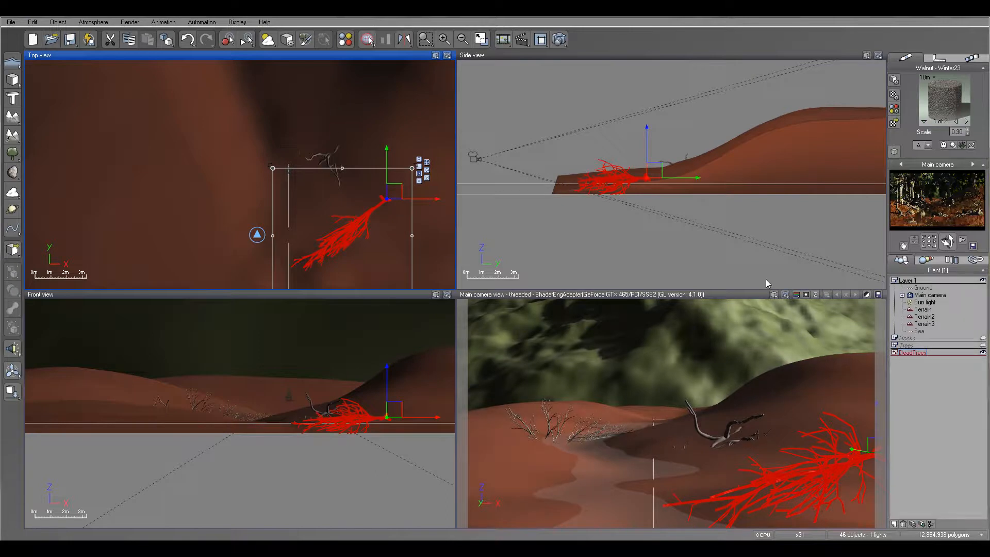
click(922, 310)
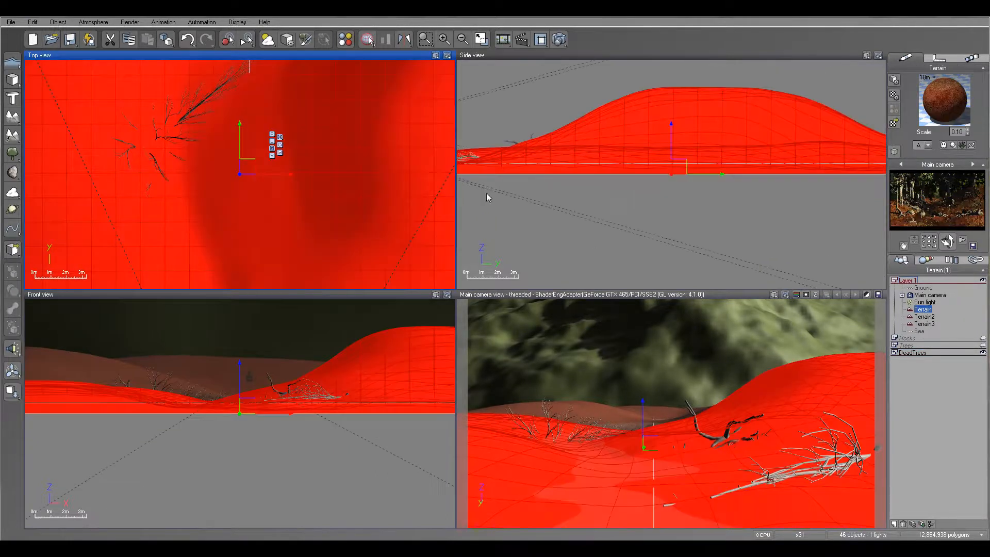
right_drag(370, 223, 392, 154)
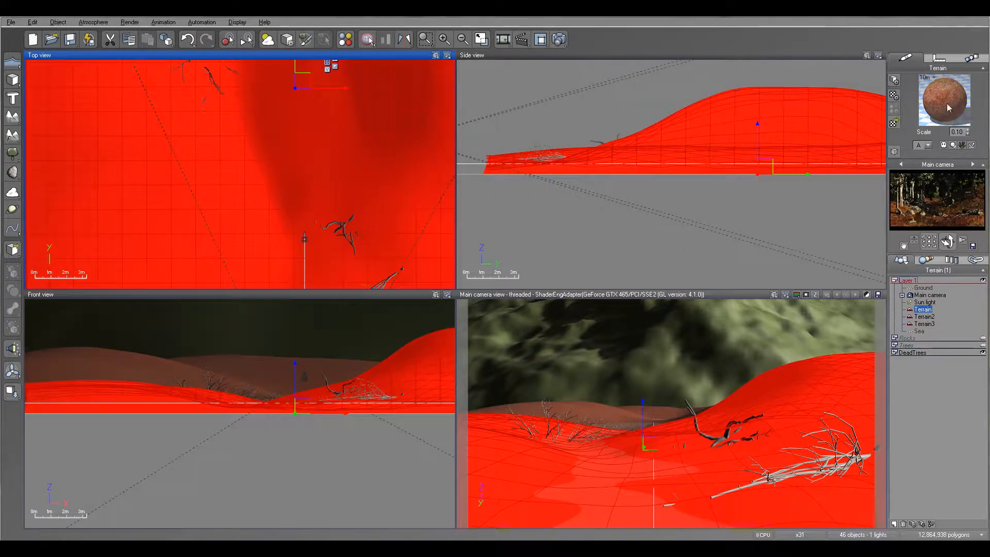
double_click(954, 123)
drag(478, 69, 663, 72)
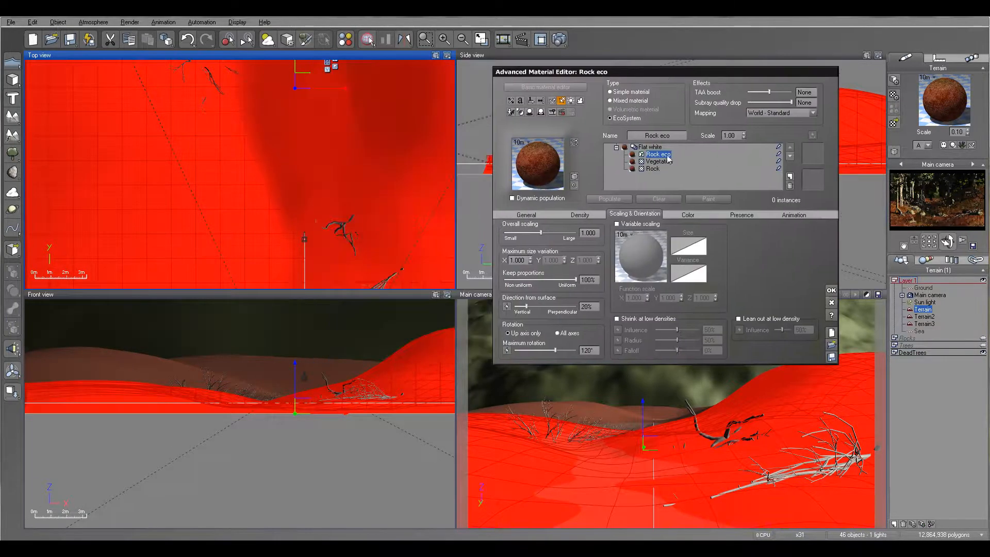
click(671, 136)
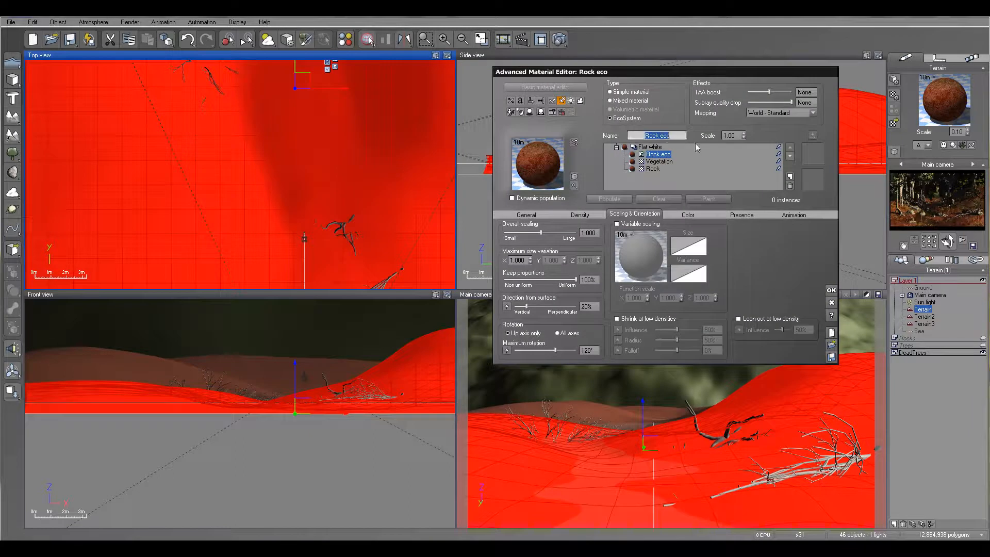
text(Painter)
click(711, 166)
click(653, 155)
- Add the Small Grassfield Plant from the Grasses - Plants collection to the Painter layer's EcoSystem population
click(531, 215)
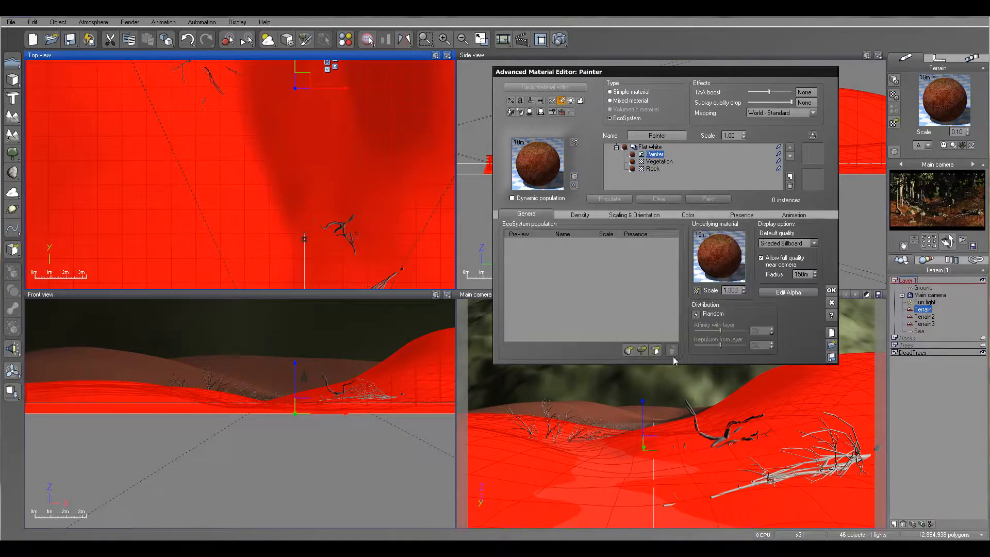
right_drag(309, 173, 308, 144)
scroll(305, 149, down, 2)
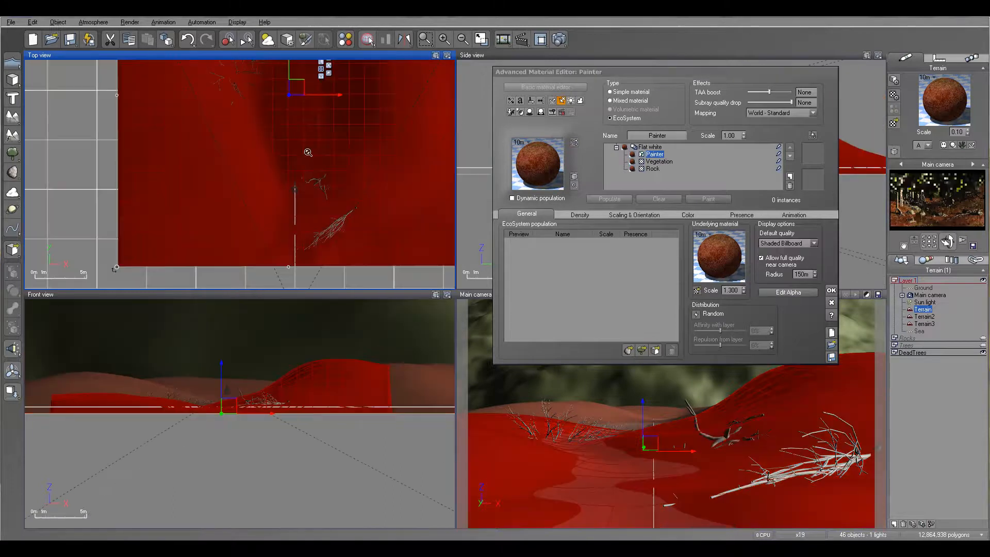
click(642, 351)
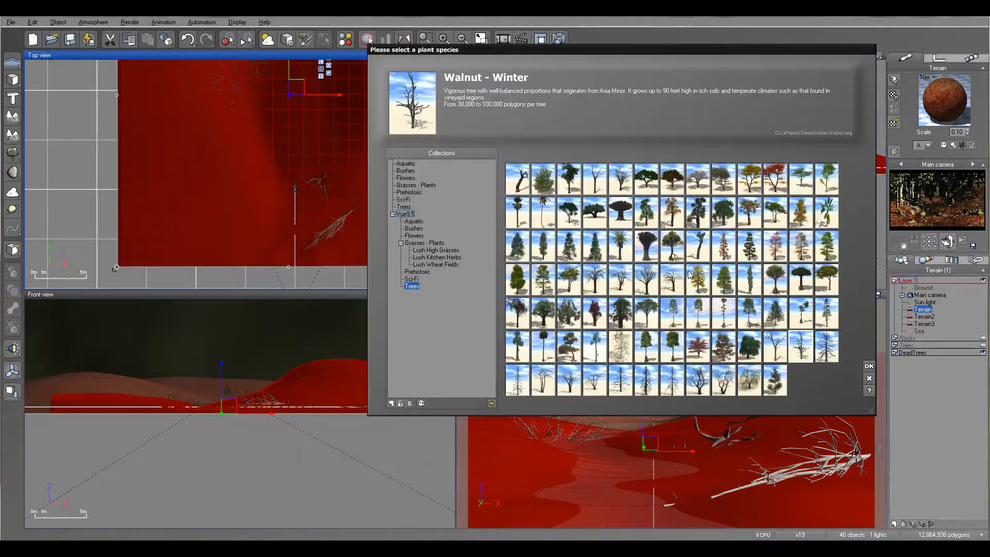
click(416, 186)
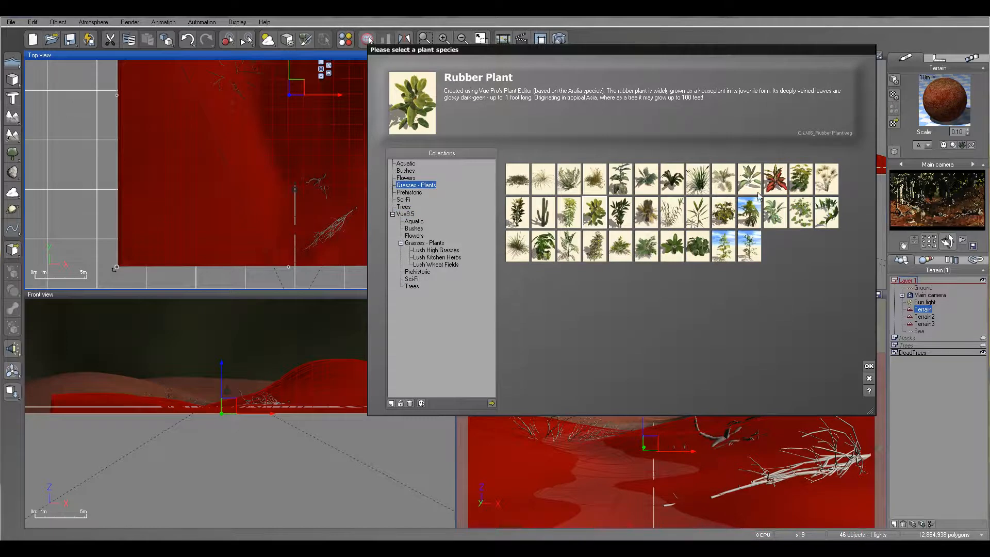
click(800, 212)
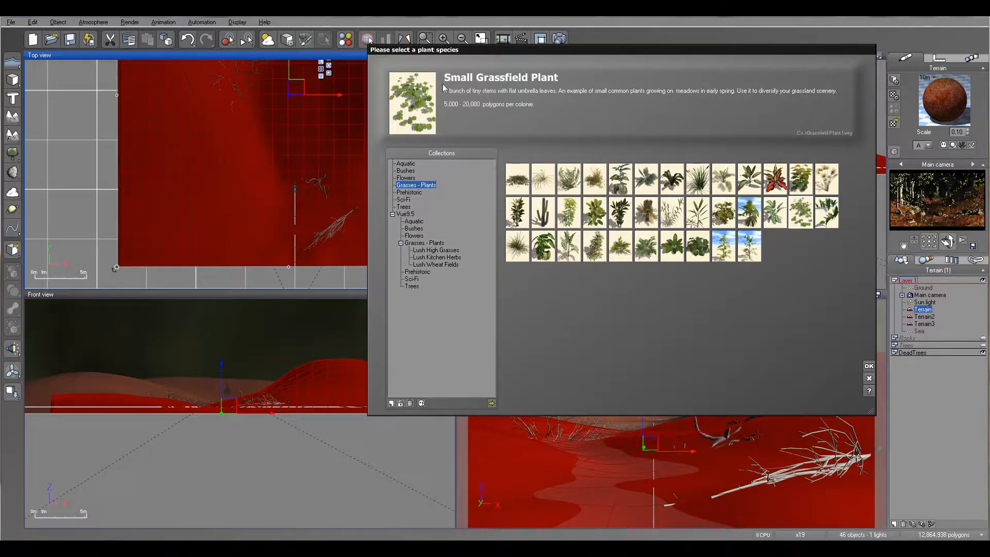
click(869, 367)
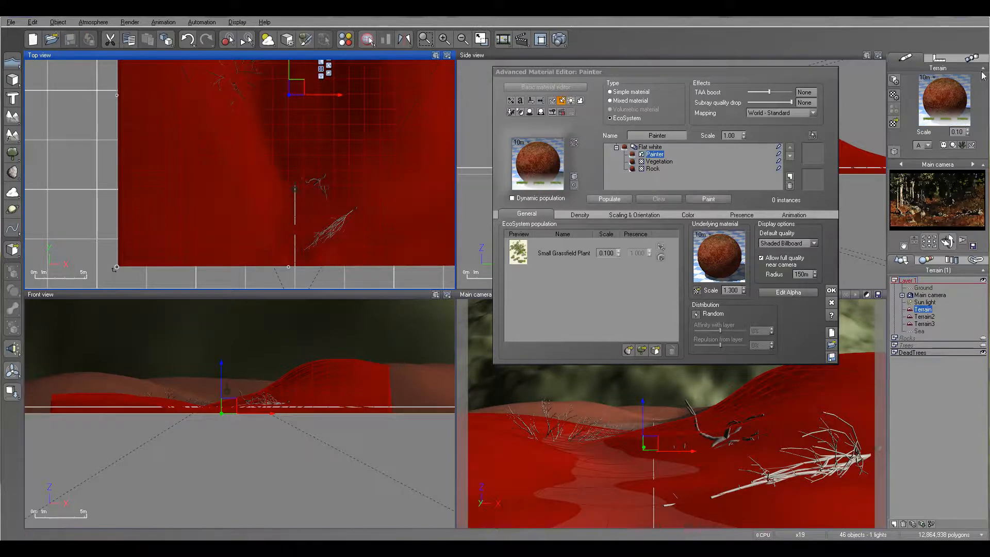
- Start the EcoSystem Painter for the Painter layer with the airbrush-style Brush tool, and turn off Limit density
drag(602, 72, 642, 61)
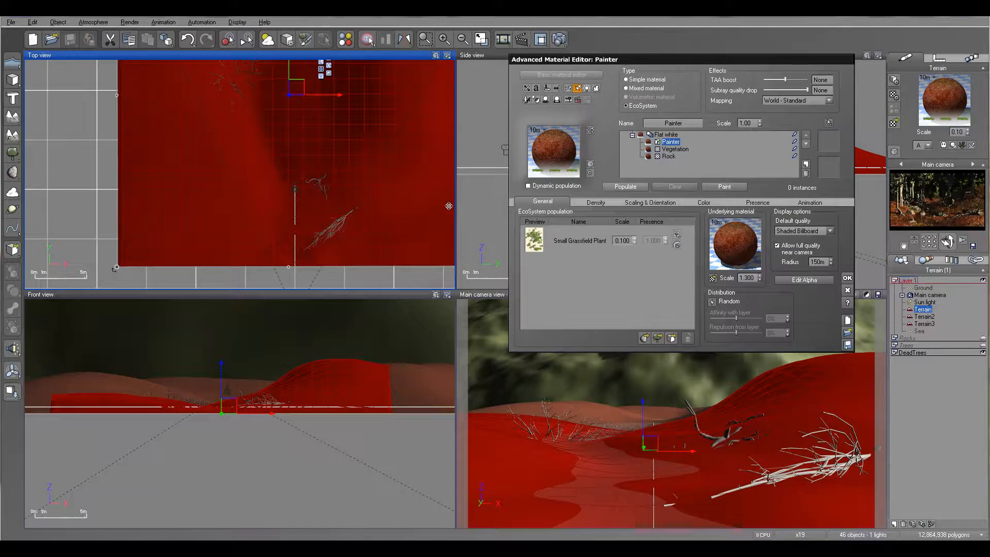
click(732, 187)
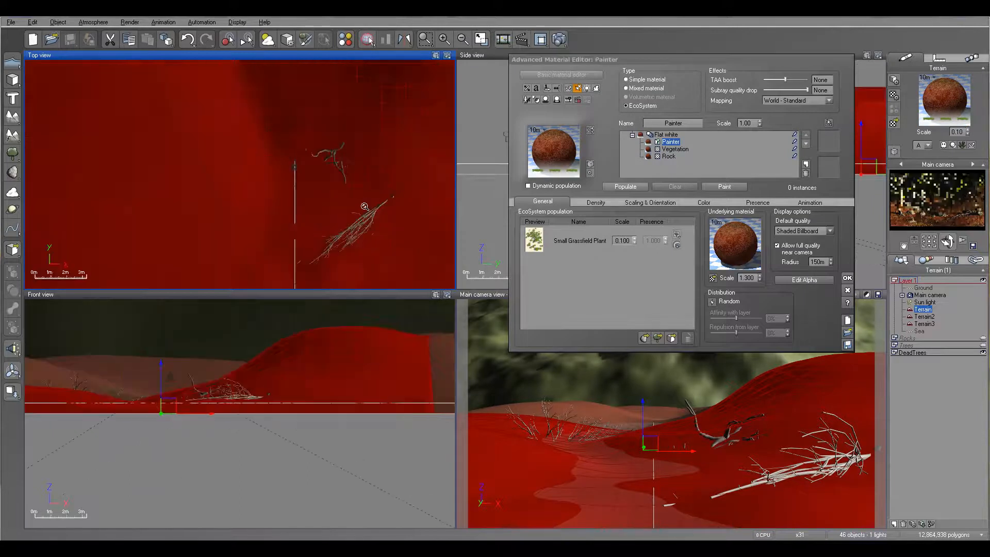
click(732, 186)
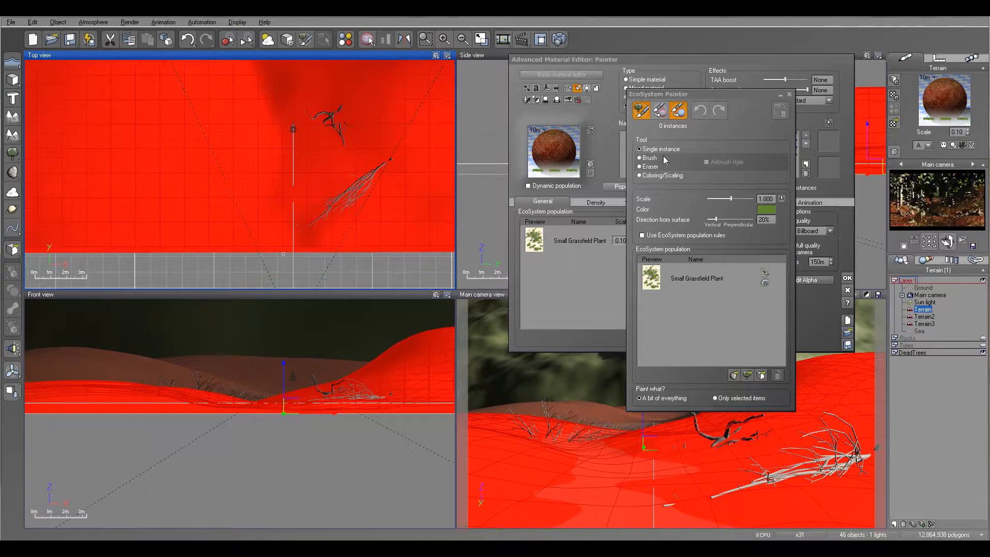
click(662, 109)
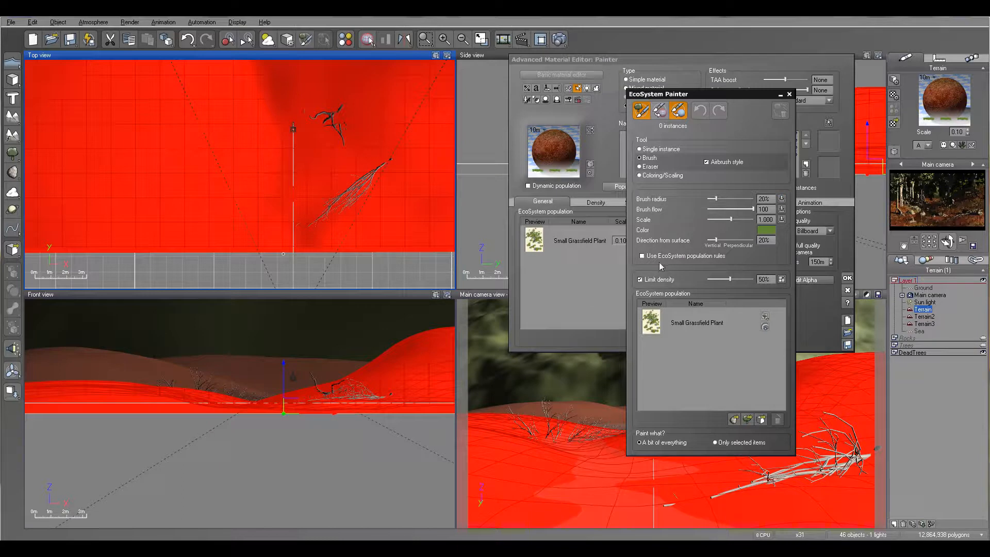
click(641, 280)
- Paint a patch of Small Grassfield Plants around the fallen dead tree on the middle of the right bank
mouse_move(320, 178)
mouse_down()
mouse_move(351, 152)
mouse_move(335, 167)
mouse_move(366, 163)
mouse_up()
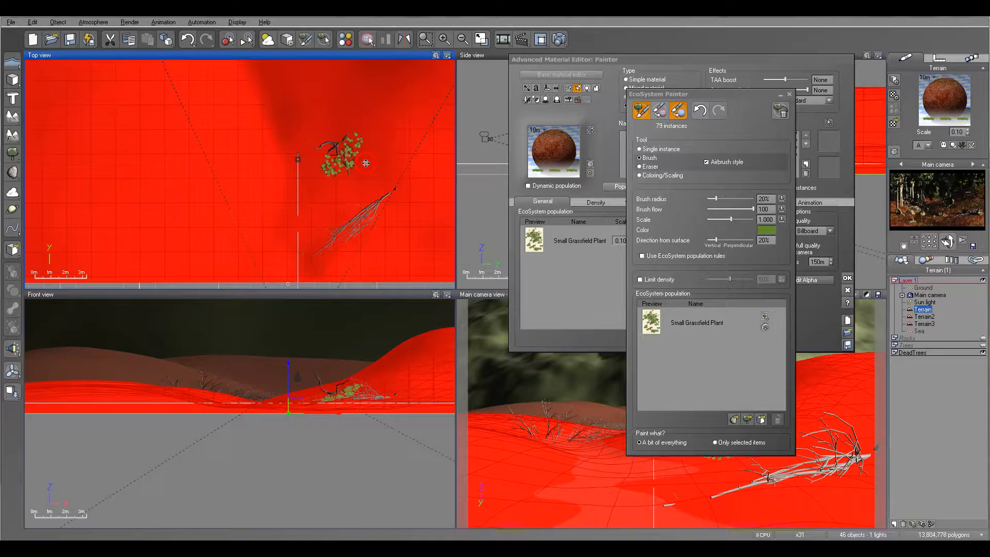
mouse_move(722, 95)
mouse_down()
mouse_move(701, 83)
mouse_move(694, 12)
mouse_move(659, 28)
mouse_up()
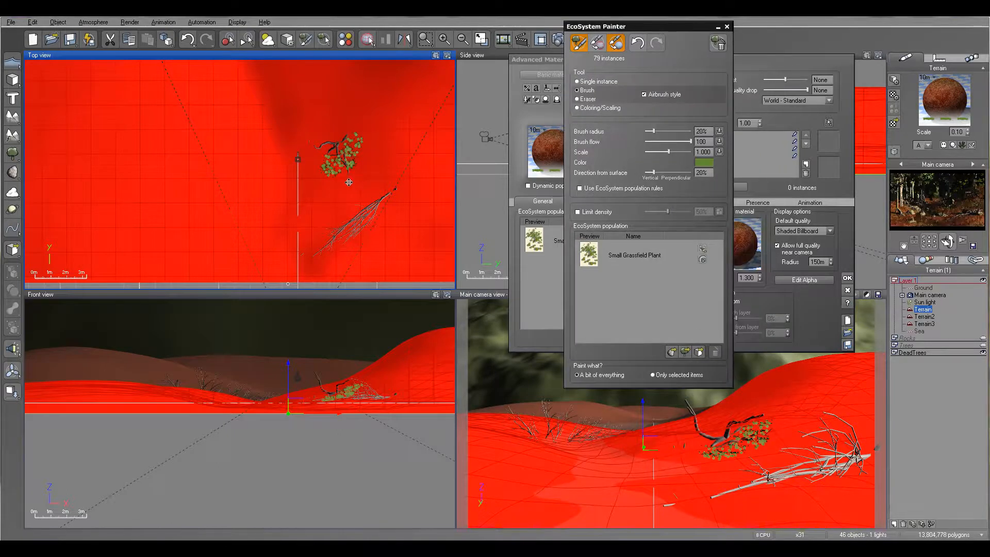
right_drag(336, 185, 367, 194)
mouse_move(370, 156)
mouse_down()
mouse_move(376, 147)
mouse_move(361, 141)
mouse_move(344, 161)
mouse_move(378, 164)
mouse_up()
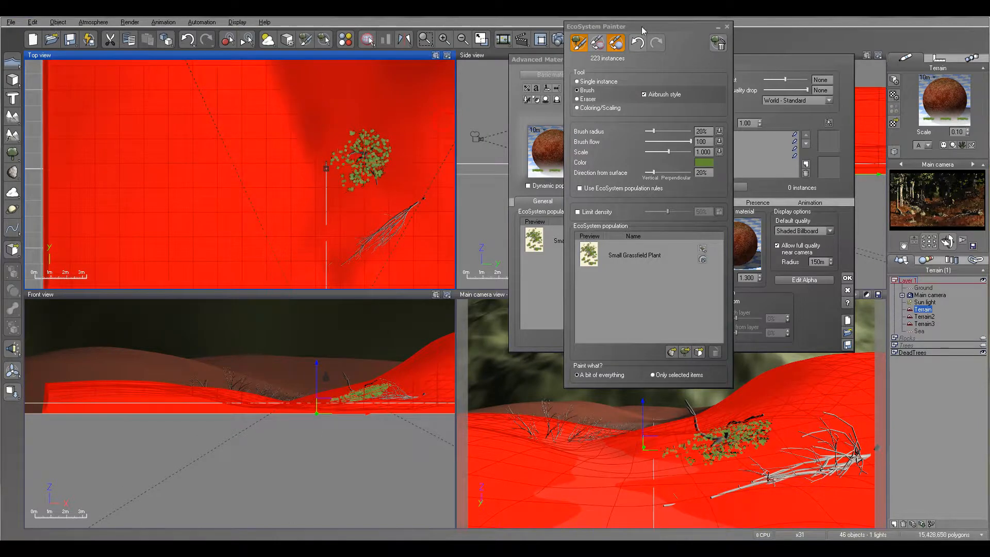
- Render the scene to check the plant patch around the dead tree, and close the render display
drag(645, 27, 674, 67)
click(557, 40)
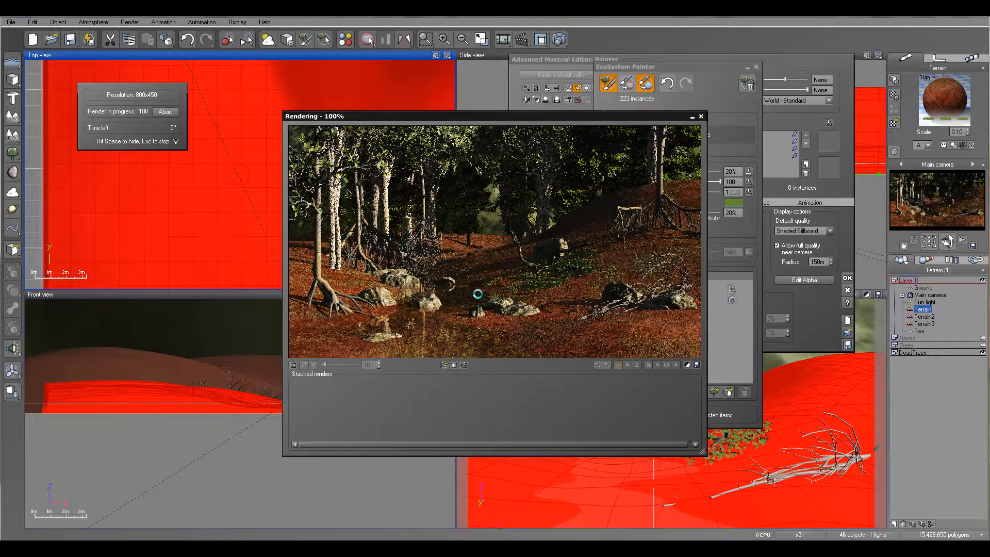
click(552, 336)
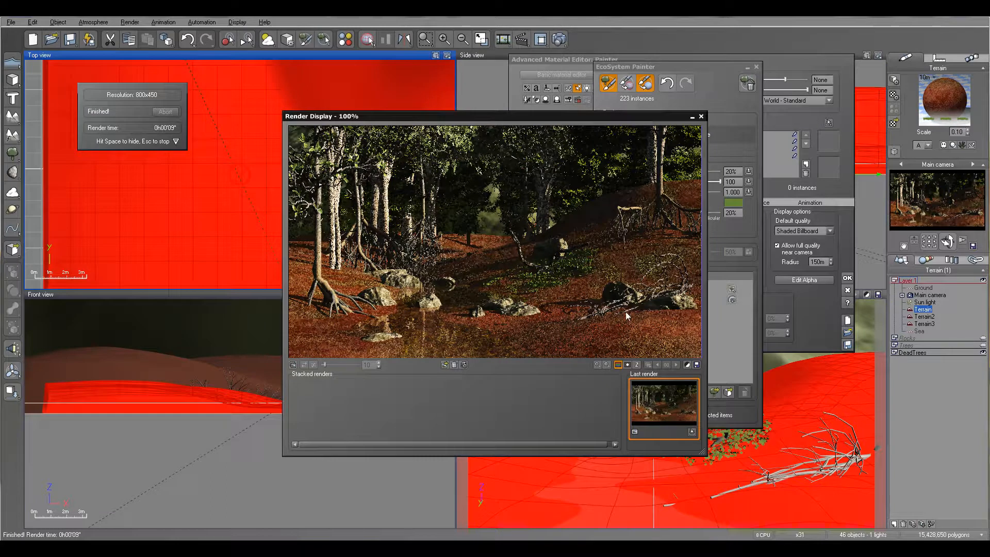
click(701, 117)
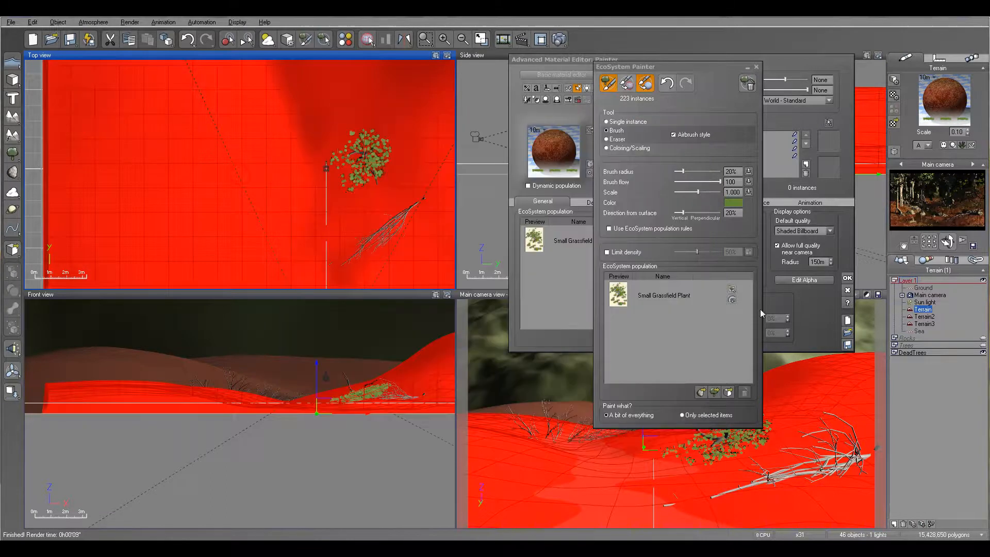
- Show the Rocks layer and paint plant patches around the fallen walnut and the rocks on both river banks
click(983, 338)
right_drag(368, 222, 365, 164)
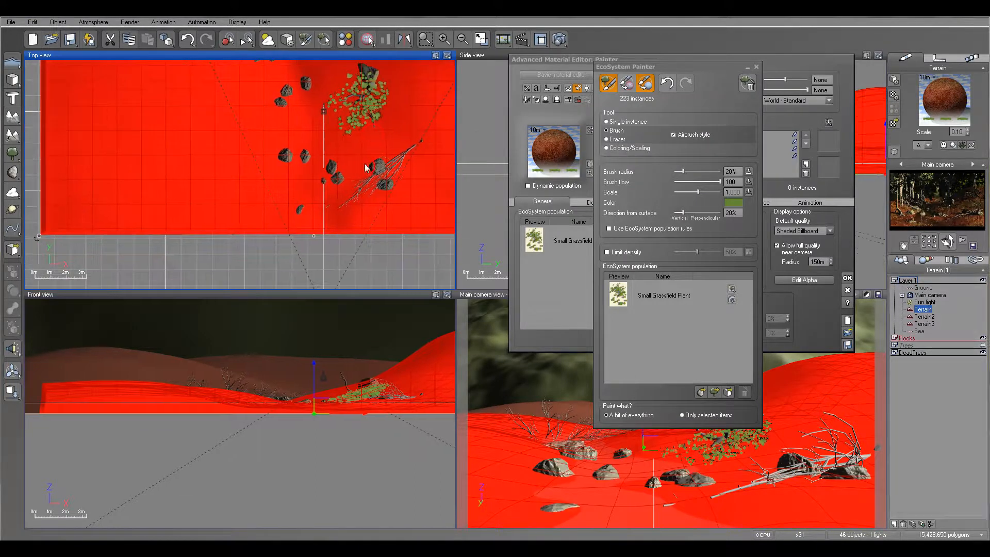
drag(365, 159, 376, 193)
drag(396, 157, 369, 156)
mouse_move(272, 146)
mouse_down()
mouse_move(269, 156)
mouse_move(290, 165)
mouse_move(297, 157)
mouse_move(289, 217)
mouse_move(286, 201)
mouse_up()
right_drag(294, 105, 294, 153)
drag(275, 140, 269, 156)
mouse_move(345, 186)
mouse_down()
mouse_move(337, 166)
mouse_move(354, 183)
mouse_up()
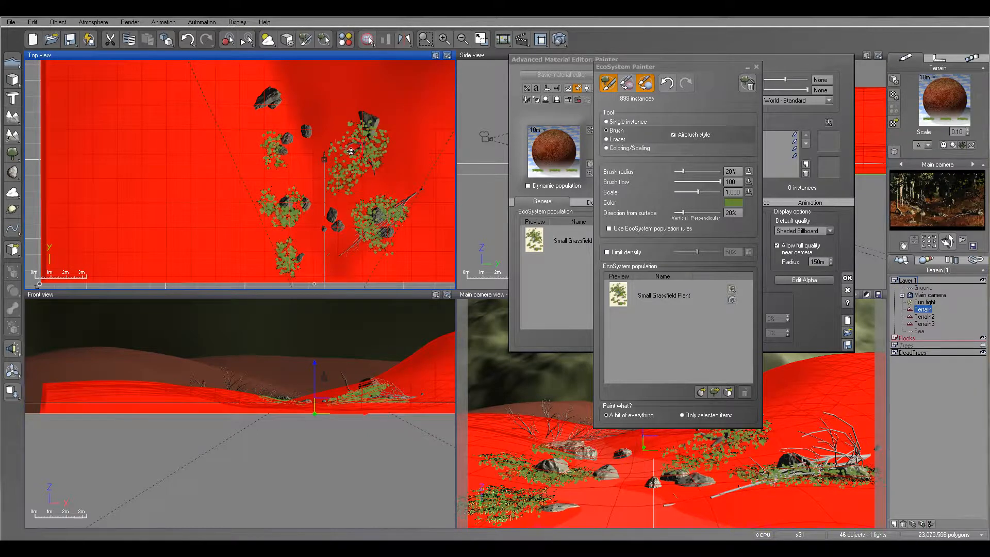
- Paint a broad patch of Small Grassfield Plants across the right hillside behind the rocks
right_drag(362, 97, 345, 150)
drag(373, 103, 410, 110)
right_drag(406, 133, 343, 96)
mouse_move(342, 96)
mouse_down()
mouse_move(323, 126)
mouse_move(366, 78)
mouse_move(354, 78)
mouse_up()
right_drag(382, 144, 339, 145)
mouse_move(341, 100)
mouse_down()
mouse_move(333, 123)
mouse_move(347, 83)
mouse_move(318, 118)
mouse_up()
- Paint more plant patches farther up the river, around the distant fallen winter tree and the nearby slope
right_drag(149, 123, 223, 141)
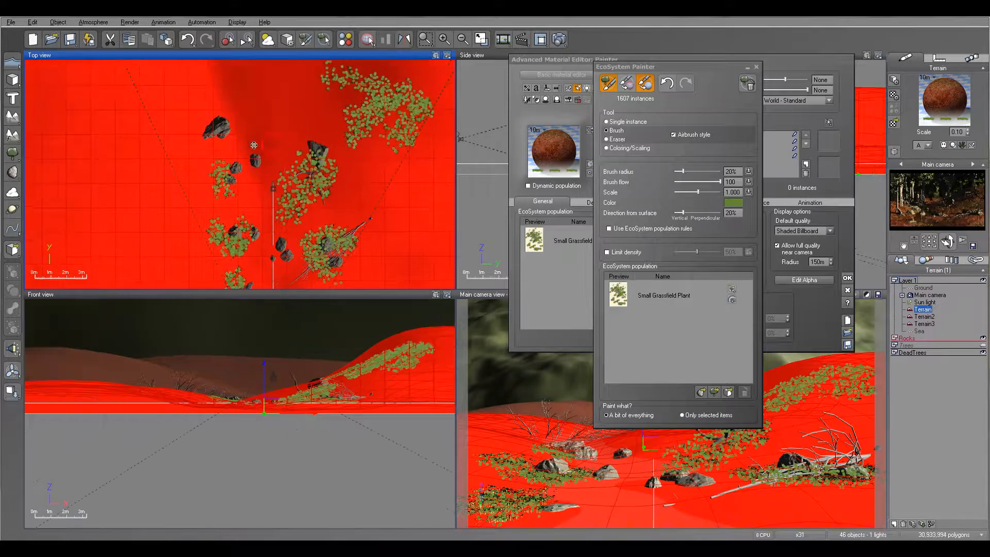
mouse_move(201, 129)
mouse_down()
mouse_move(191, 123)
mouse_move(184, 137)
mouse_move(215, 99)
mouse_up()
right_drag(215, 100, 209, 182)
drag(253, 118, 250, 154)
right_drag(195, 113, 243, 160)
mouse_move(223, 113)
mouse_down()
mouse_move(211, 132)
mouse_move(220, 144)
mouse_move(227, 122)
mouse_move(188, 124)
mouse_up()
right_drag(305, 98, 276, 128)
mouse_move(265, 108)
mouse_down()
mouse_move(278, 101)
mouse_move(262, 123)
mouse_move(273, 101)
mouse_move(290, 118)
mouse_move(258, 126)
mouse_move(261, 142)
mouse_up()
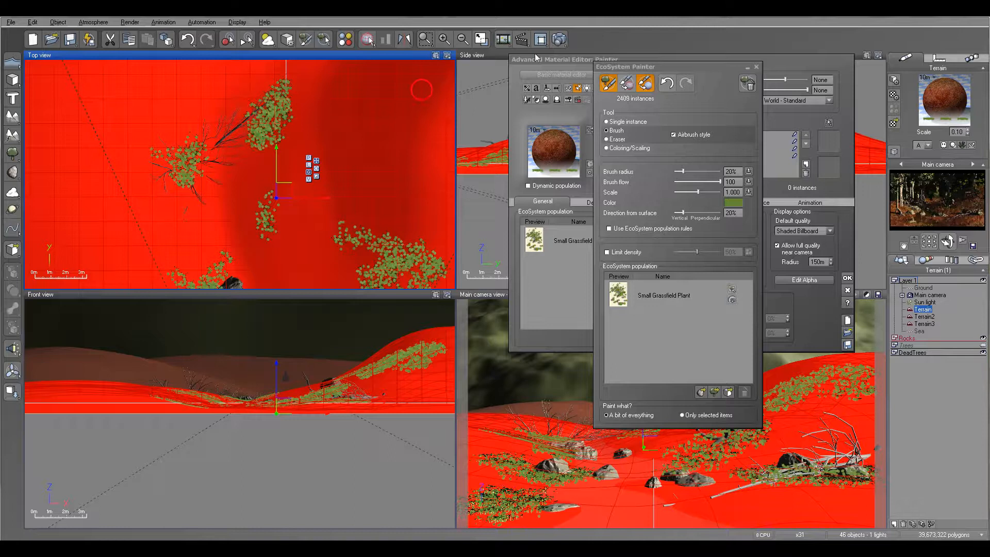
- Render the scene to check the ground plants on both banks, and close the render display
click(559, 39)
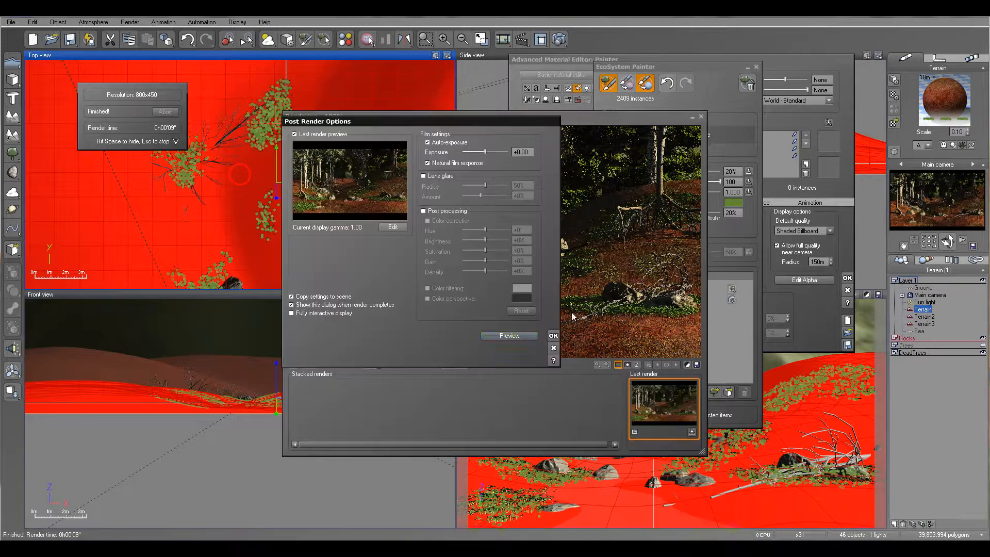
click(553, 335)
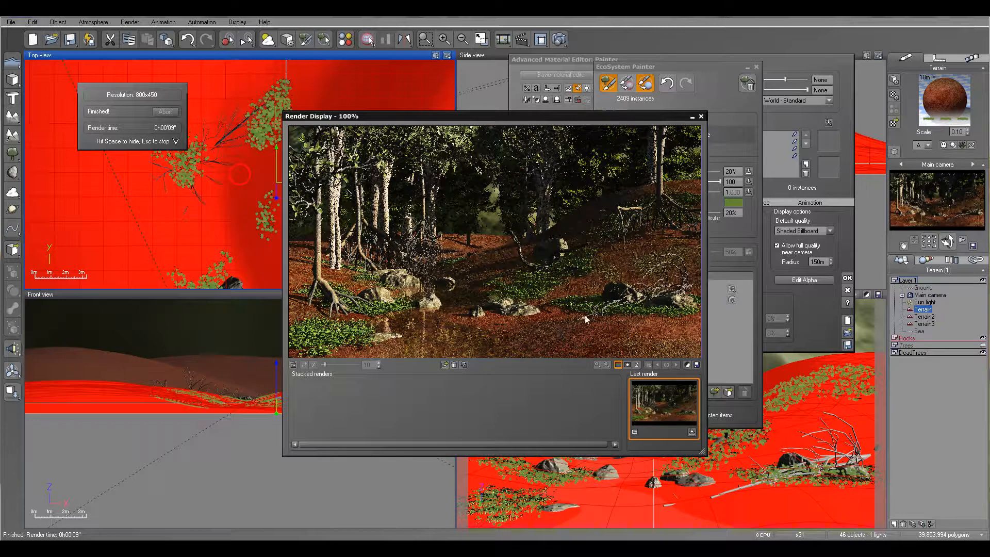
click(701, 116)
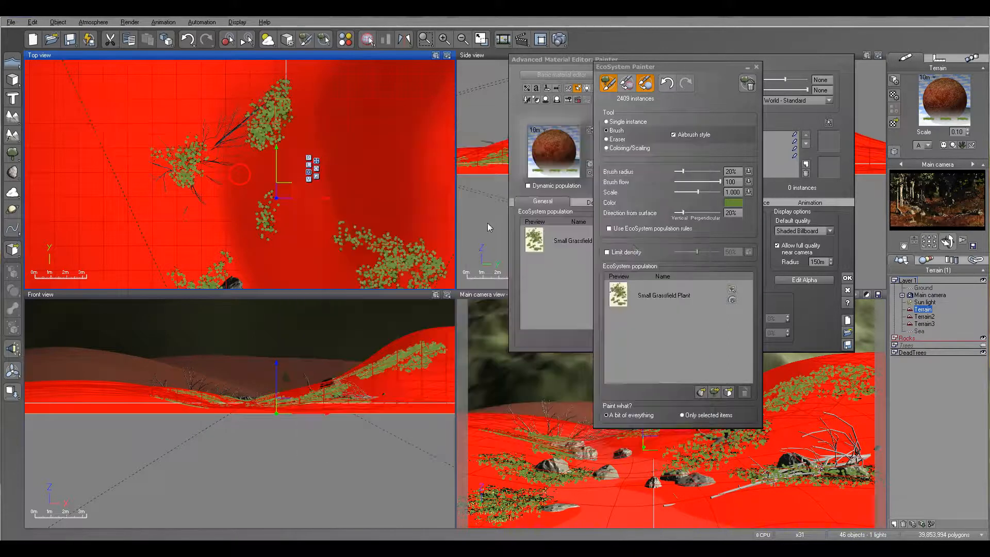
- Set the brush radius to 67% and flow to 44, and paint sparse plants over the near right bank
click(690, 170)
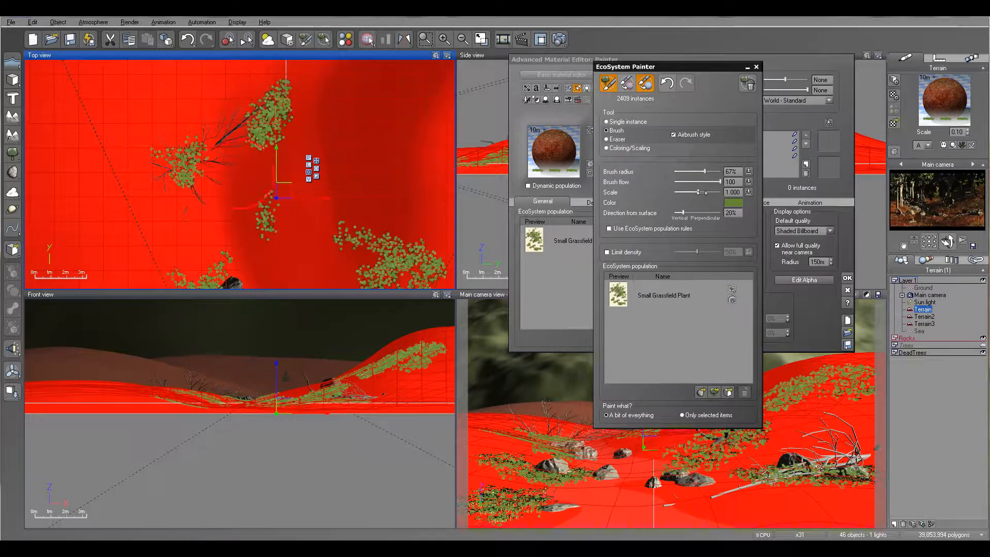
right_drag(413, 245, 362, 109)
right_drag(302, 240, 337, 128)
mouse_move(313, 185)
mouse_down()
mouse_move(316, 206)
mouse_move(294, 145)
mouse_up()
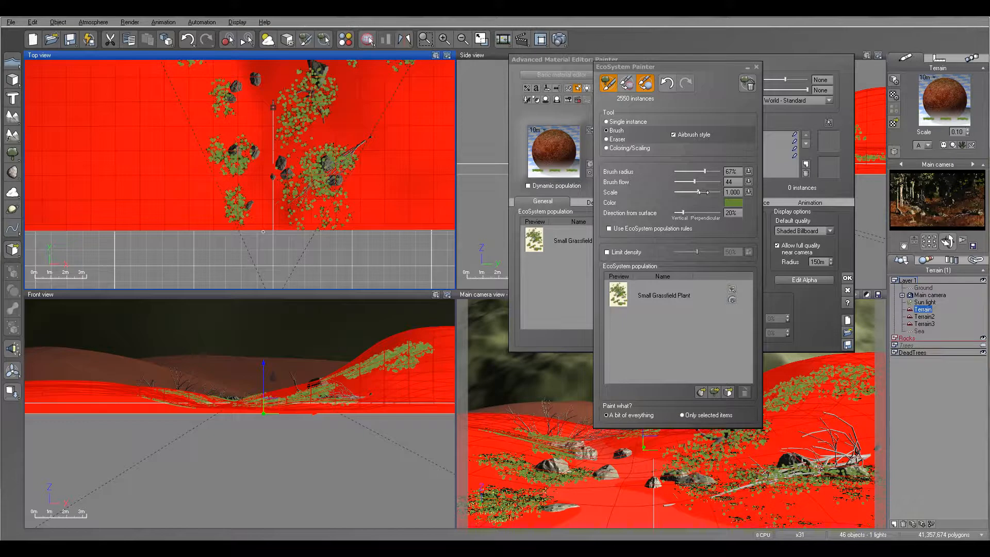
- Reduce the painted plant scale to 0.438 and scatter sparse smaller plants over both banks, the hillside and the far terrain
drag(702, 192, 700, 192)
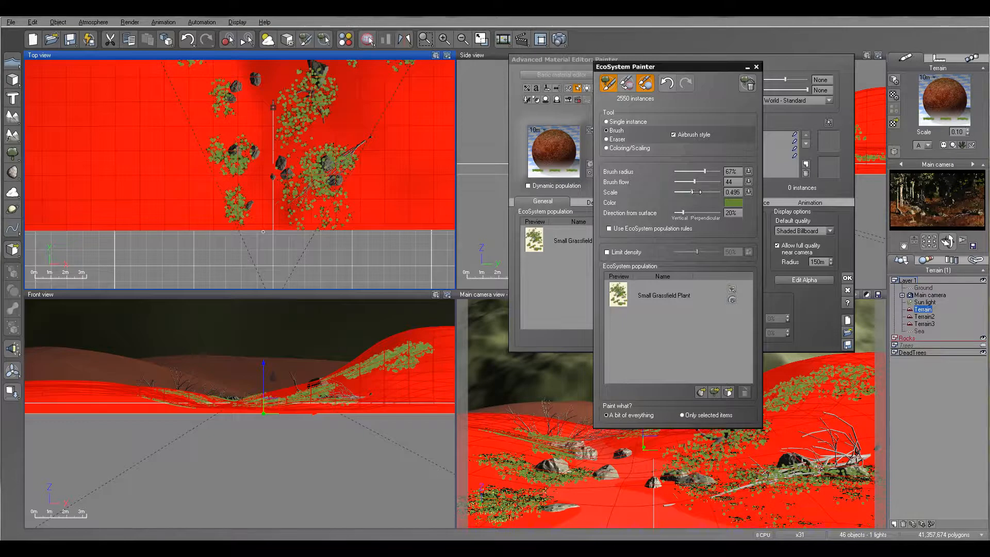
mouse_move(319, 191)
mouse_down()
mouse_move(312, 144)
mouse_move(343, 118)
mouse_move(247, 210)
mouse_move(216, 150)
mouse_up()
right_drag(219, 130, 232, 228)
mouse_move(232, 228)
mouse_down()
mouse_move(231, 197)
mouse_move(206, 160)
mouse_up()
mouse_move(356, 120)
mouse_down()
mouse_move(351, 91)
mouse_move(324, 147)
mouse_move(380, 180)
mouse_move(250, 112)
mouse_up()
right_drag(293, 85, 313, 146)
mouse_move(313, 145)
mouse_down()
mouse_move(219, 151)
mouse_move(236, 186)
mouse_up()
right_drag(236, 180, 256, 256)
mouse_move(278, 121)
mouse_down()
mouse_move(320, 91)
mouse_move(314, 119)
mouse_up()
mouse_move(229, 111)
mouse_down()
mouse_move(191, 101)
mouse_move(207, 175)
mouse_move(263, 186)
mouse_move(304, 152)
mouse_up()
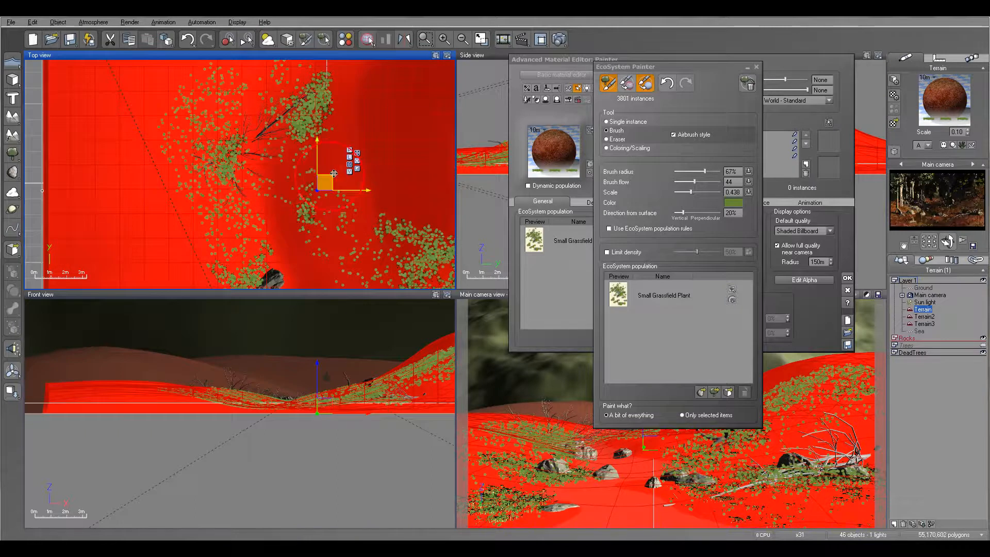
- Render the scene again to check the sparse smaller plants between the patches, and close the render display
click(565, 41)
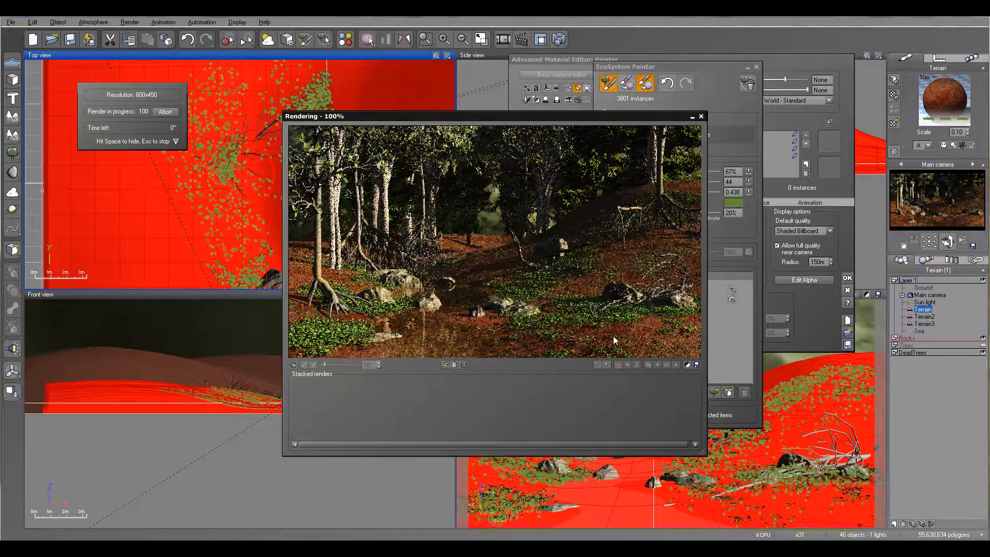
click(552, 338)
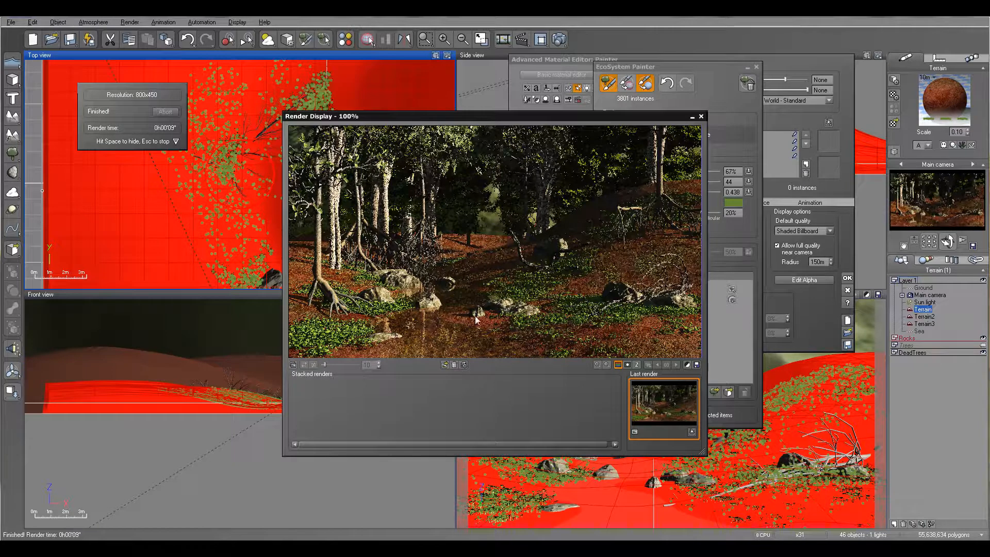
click(702, 118)
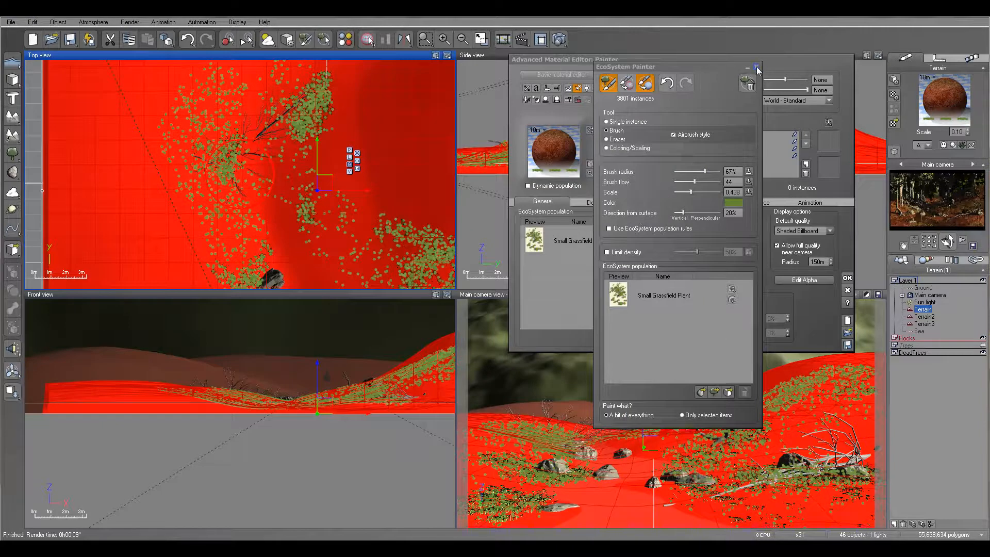
- Paint a plant patch across the far edge of the terrain, and check it with a test render
right_drag(338, 115, 392, 322)
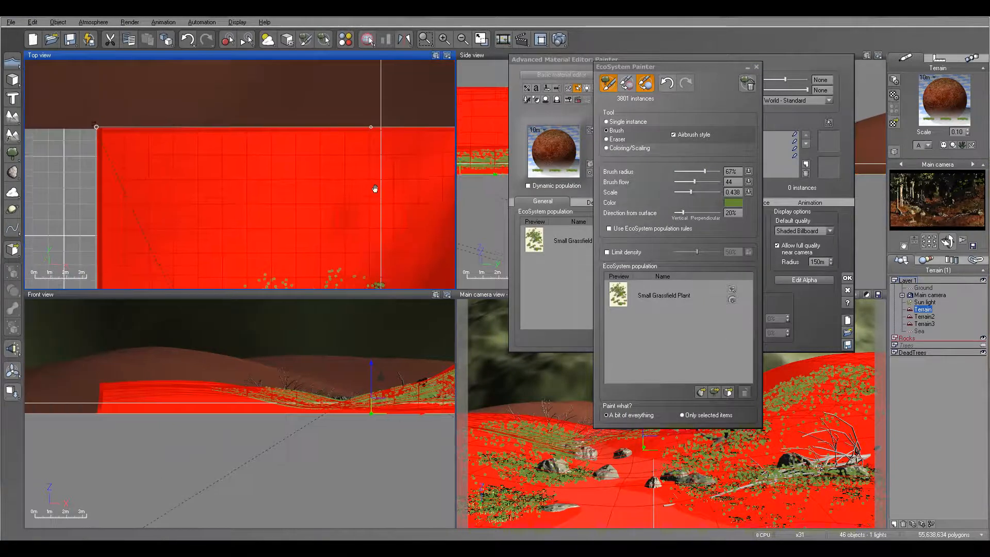
mouse_move(262, 155)
mouse_down()
mouse_move(276, 147)
mouse_move(306, 175)
mouse_move(301, 155)
mouse_move(377, 155)
mouse_move(323, 139)
mouse_move(273, 170)
mouse_move(253, 203)
mouse_move(230, 199)
mouse_move(342, 142)
mouse_move(402, 160)
mouse_up()
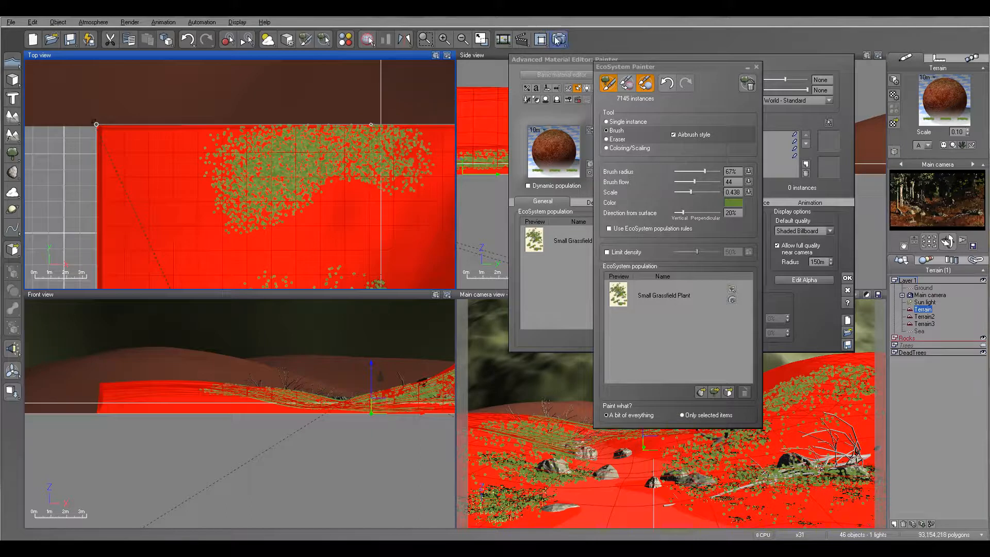
click(559, 41)
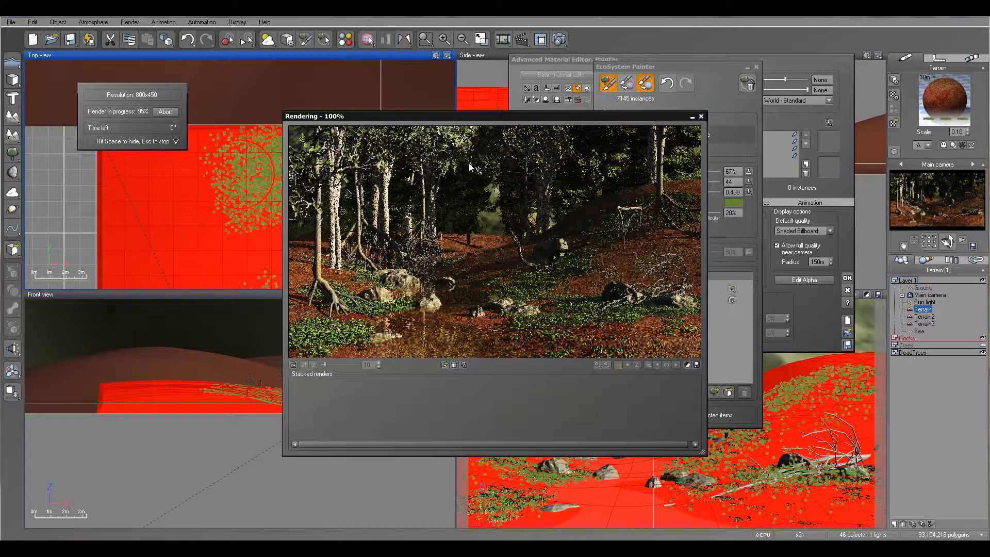
click(702, 118)
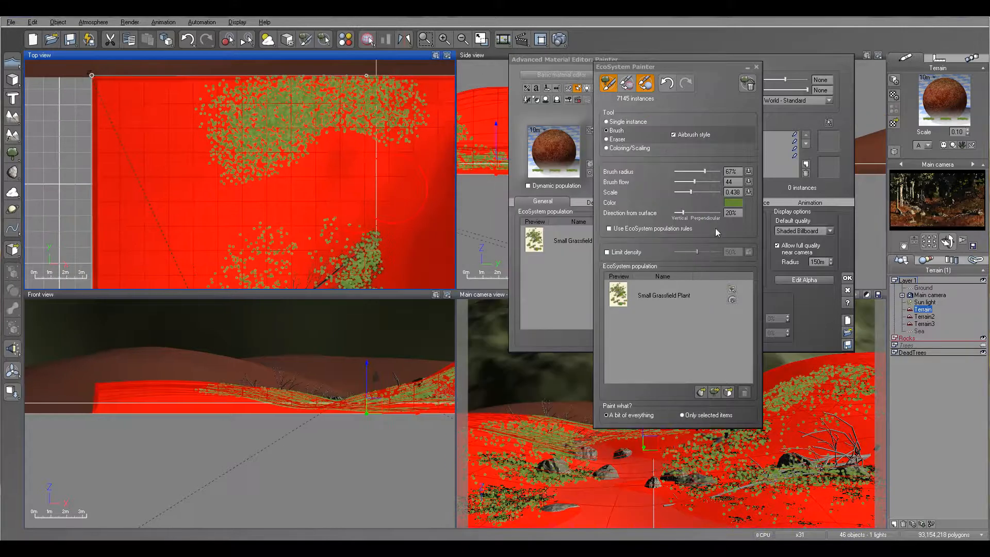
- Paint more plants down the far left bank with brush flow 76 and scale 0.669, and check them with a test render
drag(693, 192, 714, 182)
mouse_move(297, 106)
mouse_down()
mouse_move(312, 110)
mouse_move(327, 93)
mouse_move(254, 117)
mouse_move(256, 136)
mouse_move(237, 155)
mouse_move(250, 142)
mouse_move(254, 198)
mouse_move(273, 219)
mouse_move(269, 178)
mouse_up()
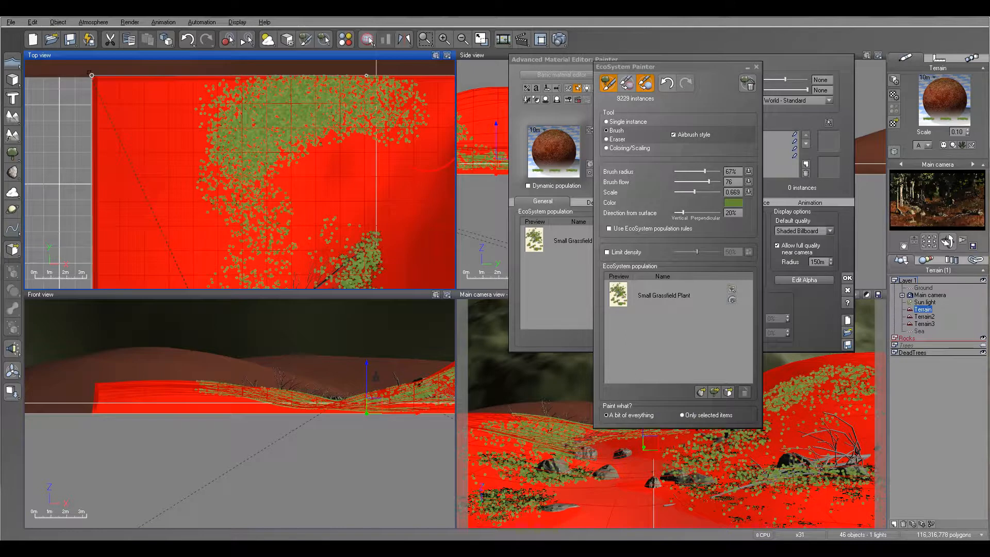
click(558, 40)
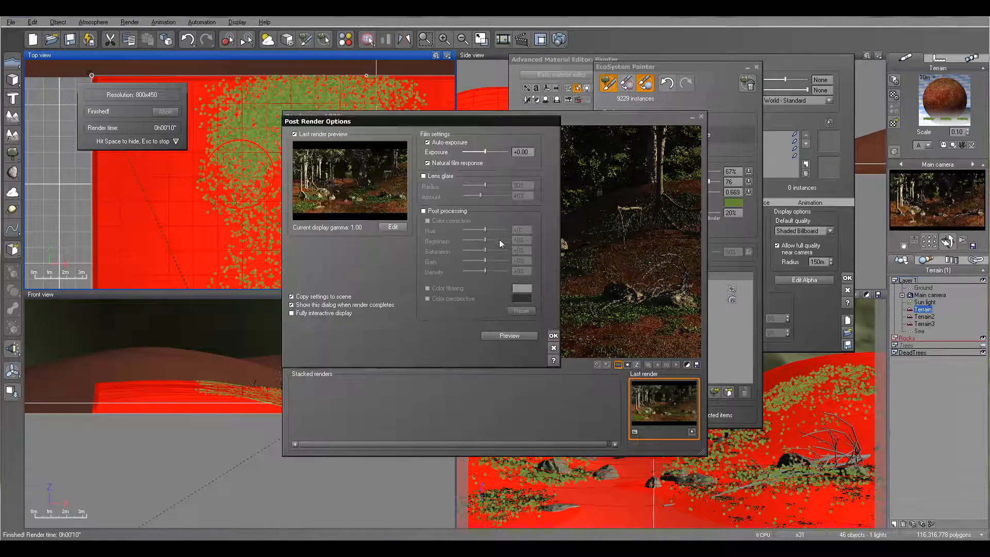
click(553, 334)
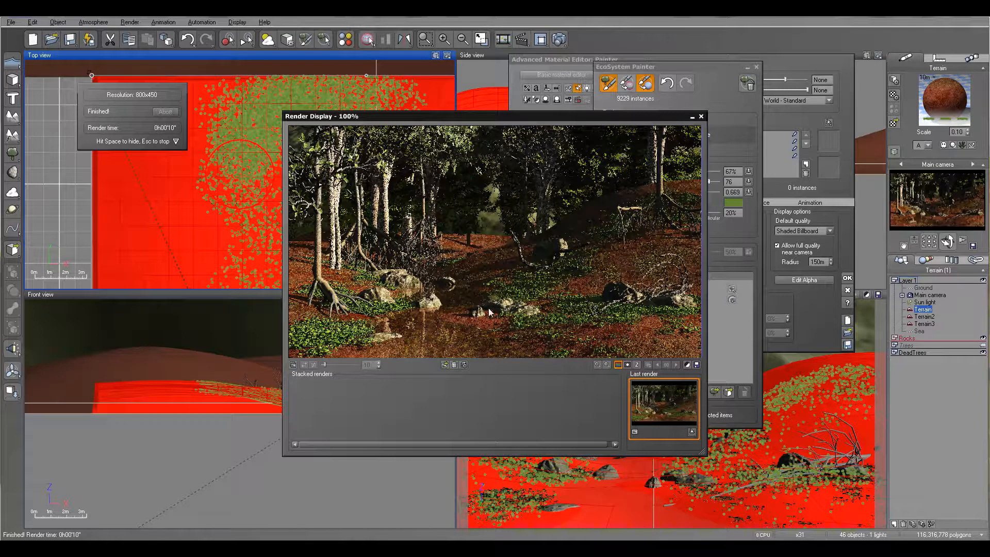
click(701, 117)
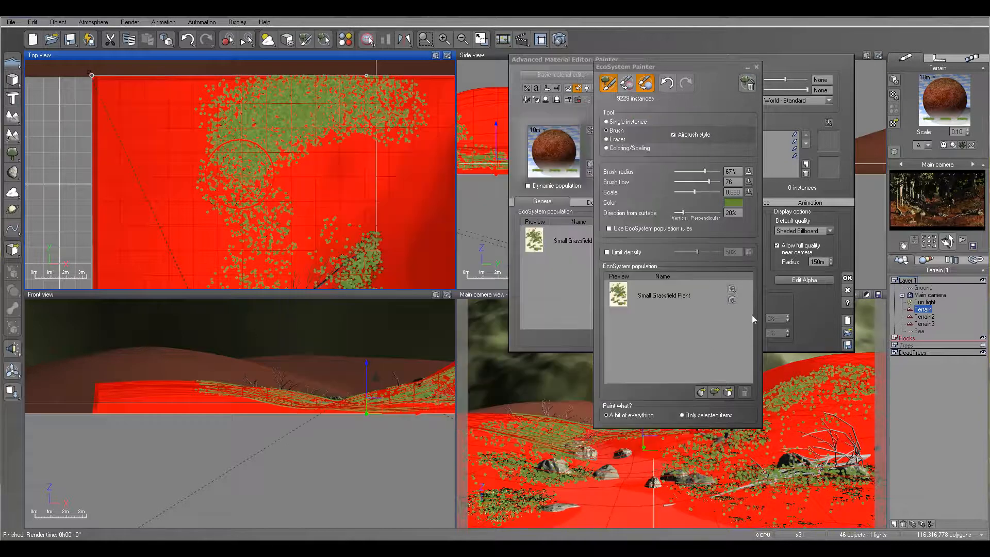
- Finish the EcoSystem painting, accept the Painter material, and save the scene
click(757, 67)
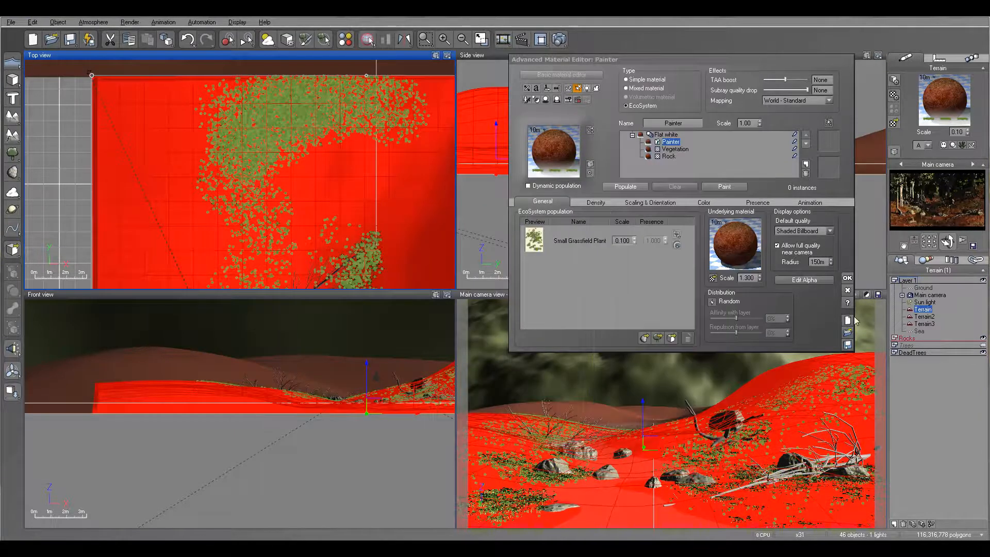
click(848, 279)
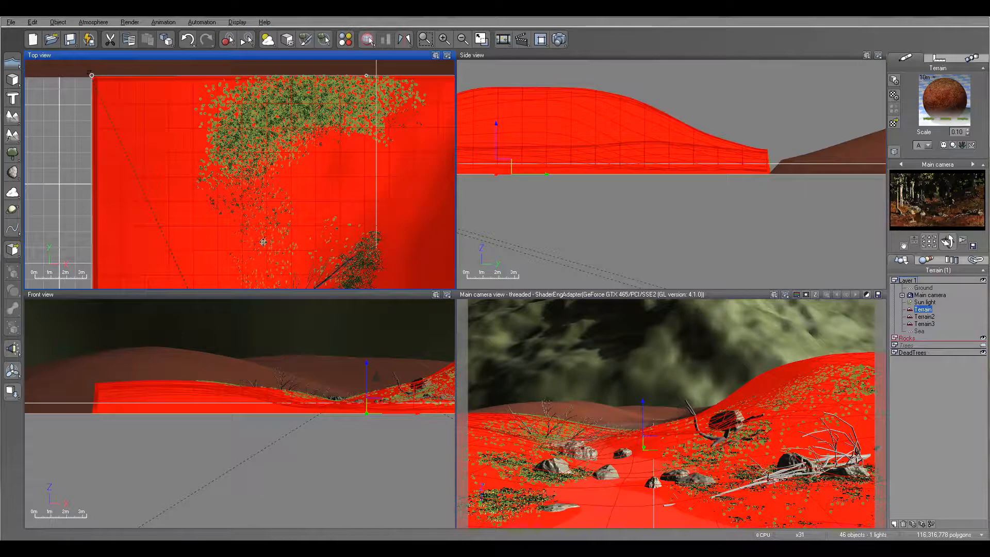
right_drag(237, 227, 217, 67)
right_drag(335, 217, 349, 143)
scroll(361, 206, up, 4)
right_drag(361, 206, 288, 55)
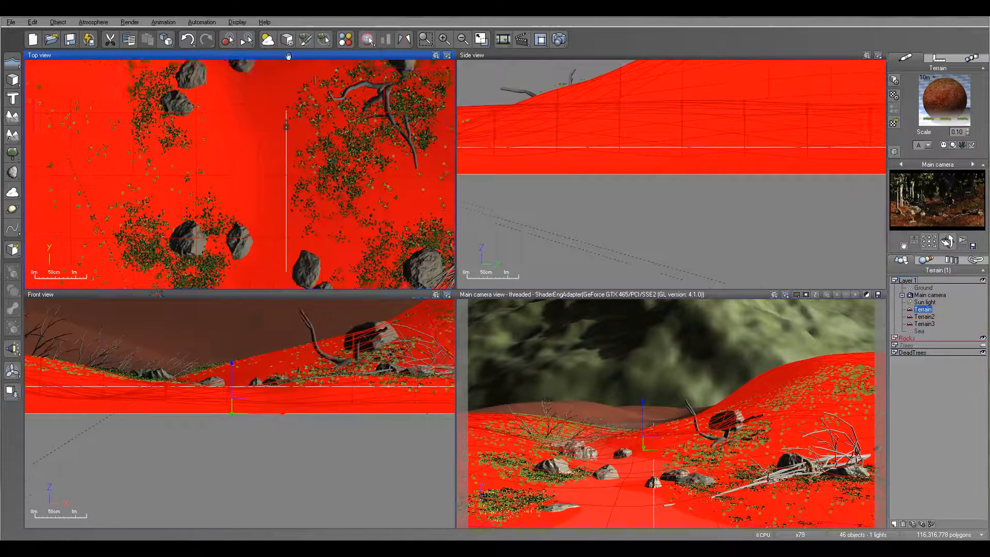
scroll(335, 133, down, 3)
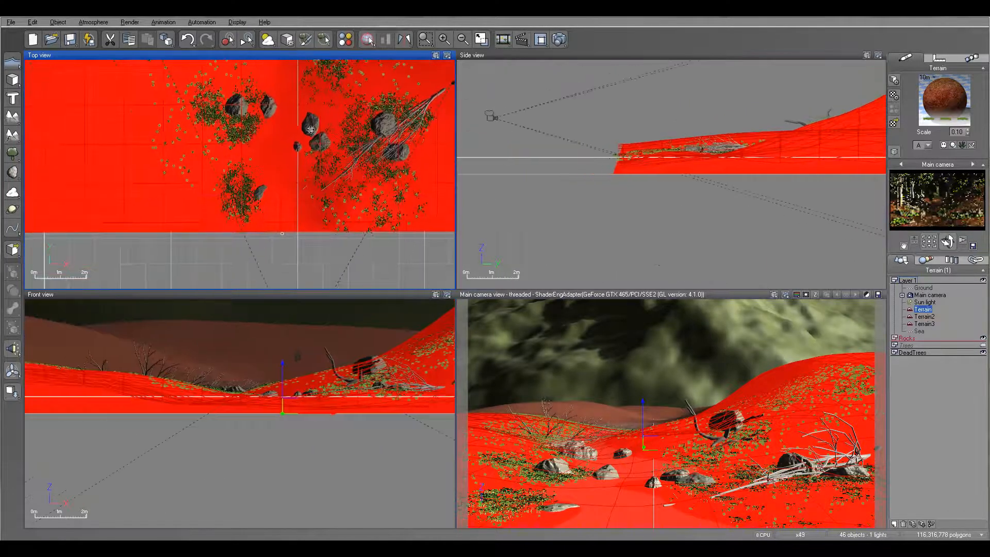
key(ctrl+s)
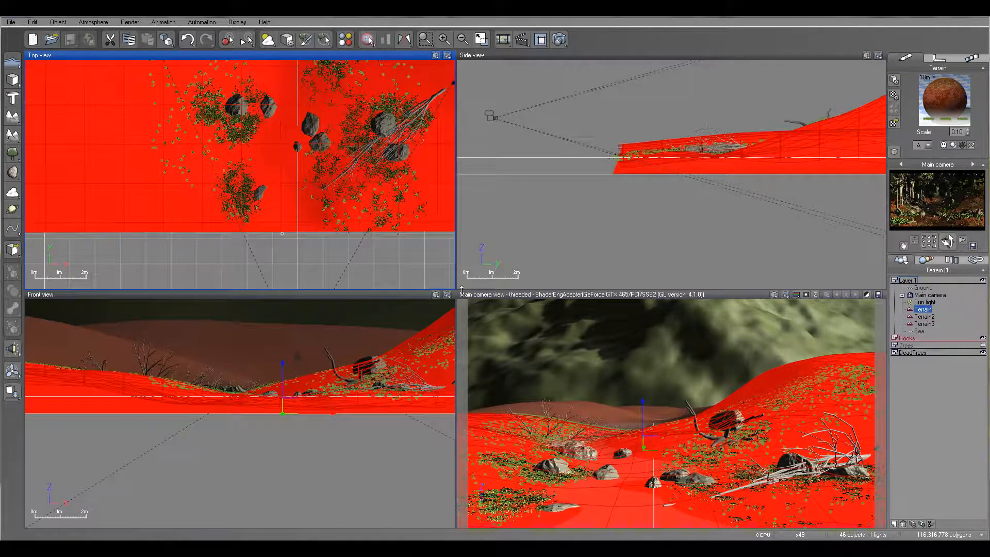